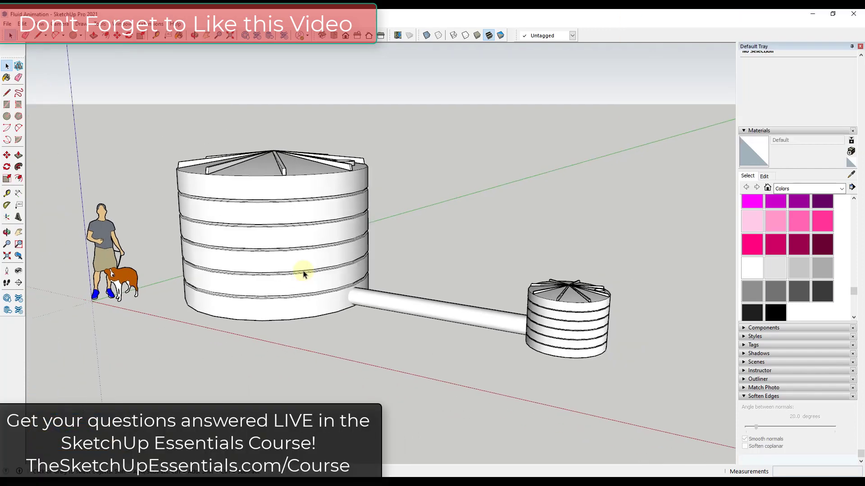
{"action": "middle_click_drag", "start_coordinate": [303, 270], "coordinate": [245, 257]}
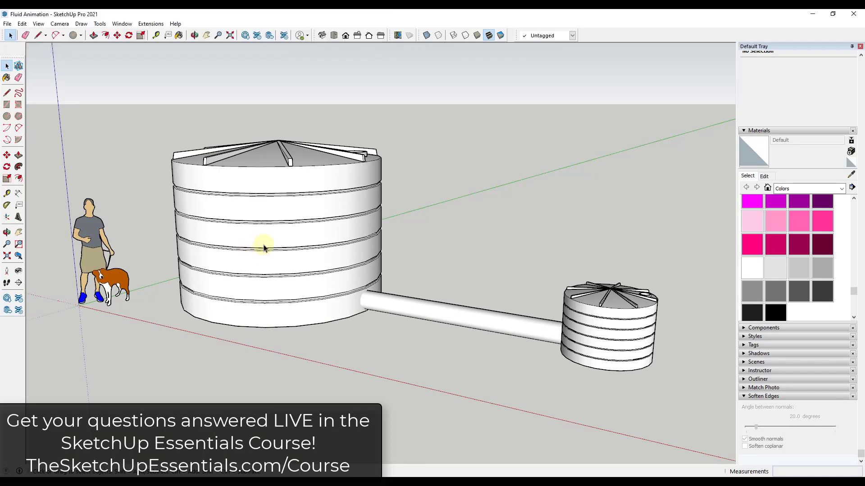
{"action": "scroll", "coordinate": [270, 244], "scroll_direction": "up", "scroll_amount": 2}
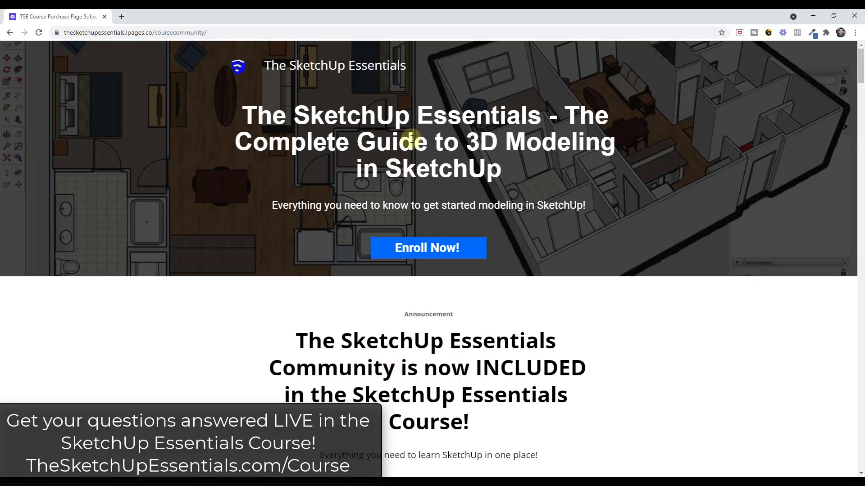
Examine the SketchUp Essentials course page in the browser, from the introduction through the training topics to the live coaching calls.
{"action": "scroll", "coordinate": [433, 194], "scroll_direction": "down", "scroll_amount": 6}
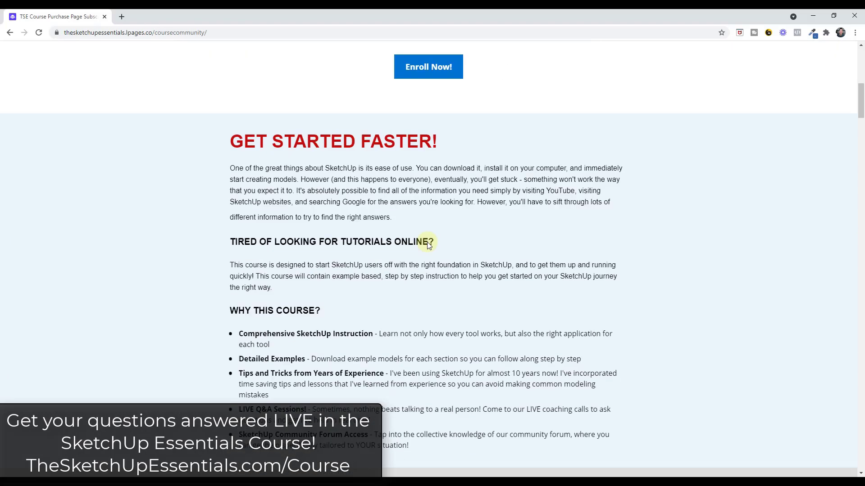
{"action": "scroll", "coordinate": [513, 189], "scroll_direction": "up", "scroll_amount": 1}
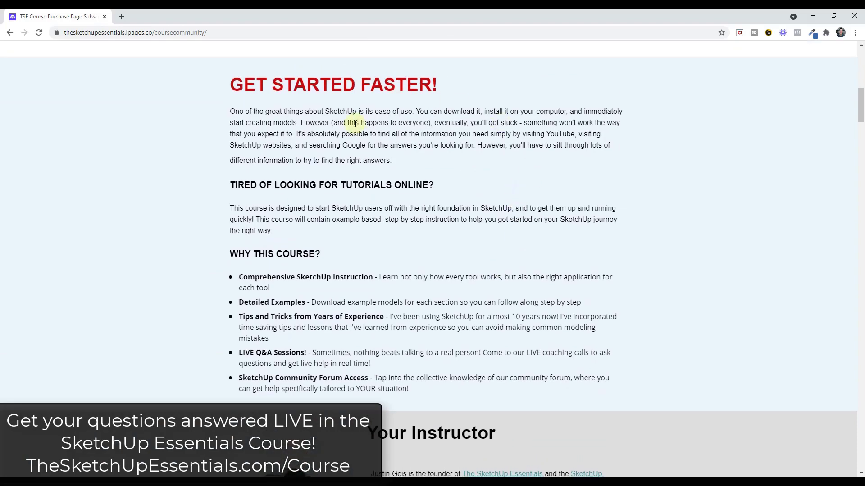
{"action": "scroll", "coordinate": [472, 160], "scroll_direction": "down", "scroll_amount": 10}
{"action": "scroll", "coordinate": [471, 159], "scroll_direction": "down", "scroll_amount": 4}
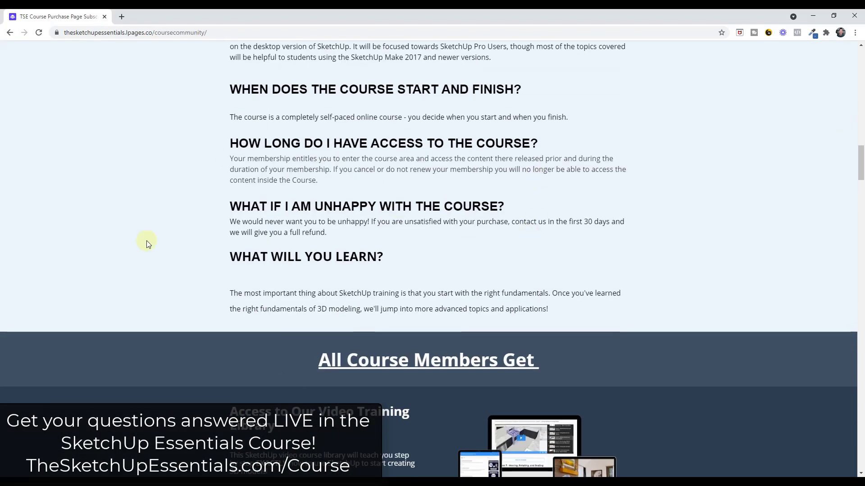
{"action": "scroll", "coordinate": [332, 280], "scroll_direction": "down", "scroll_amount": 6}
{"action": "scroll", "coordinate": [384, 250], "scroll_direction": "down", "scroll_amount": 1}
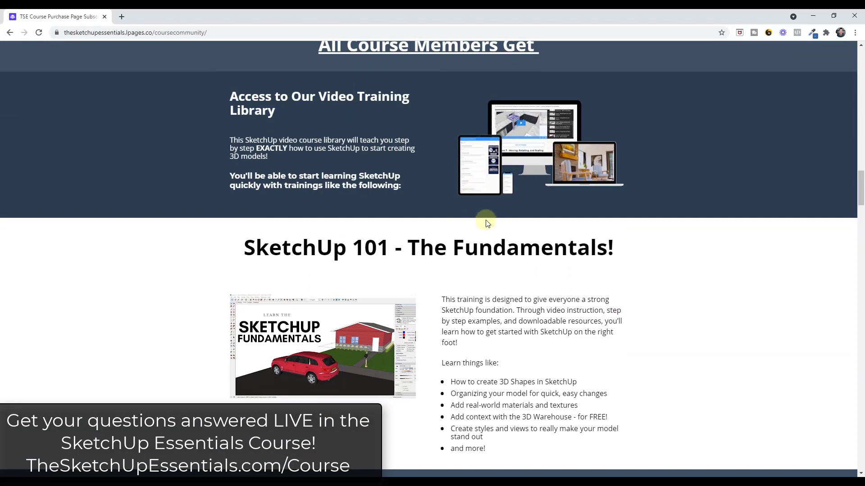
{"action": "scroll", "coordinate": [541, 308], "scroll_direction": "down", "scroll_amount": 7}
{"action": "scroll", "coordinate": [540, 309], "scroll_direction": "down", "scroll_amount": 20}
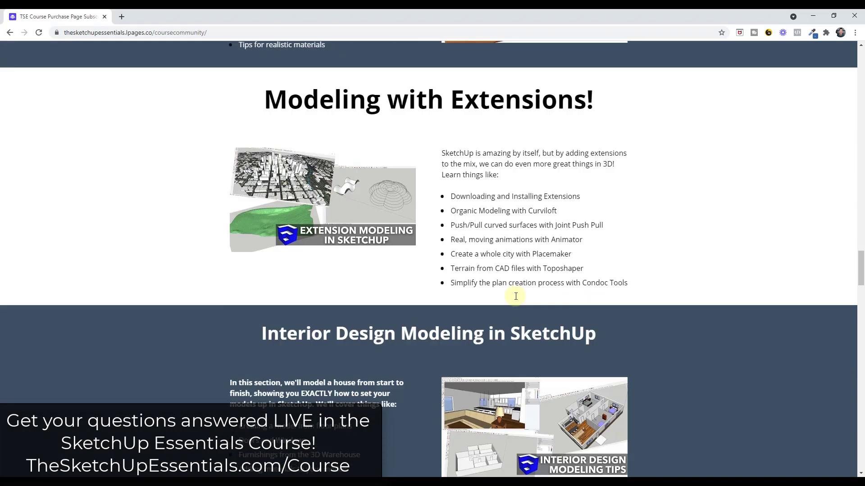
{"action": "scroll", "coordinate": [487, 272], "scroll_direction": "down", "scroll_amount": 6}
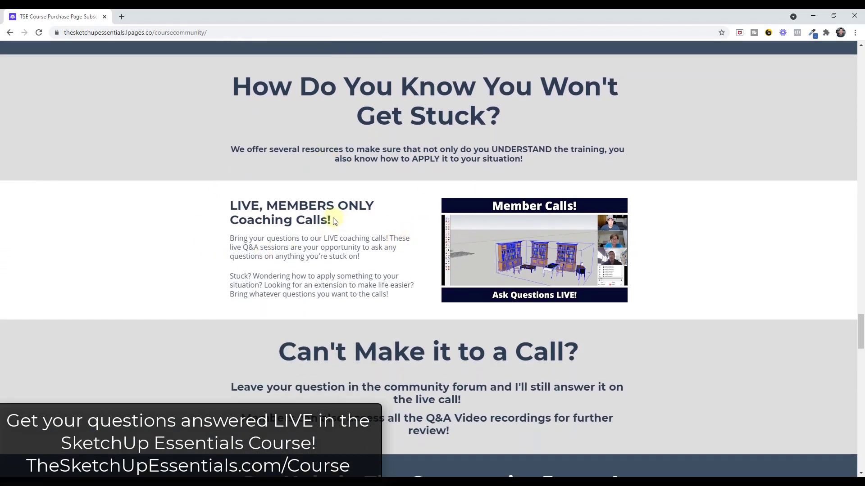
{"action": "scroll", "coordinate": [336, 221], "scroll_direction": "down", "scroll_amount": 8}
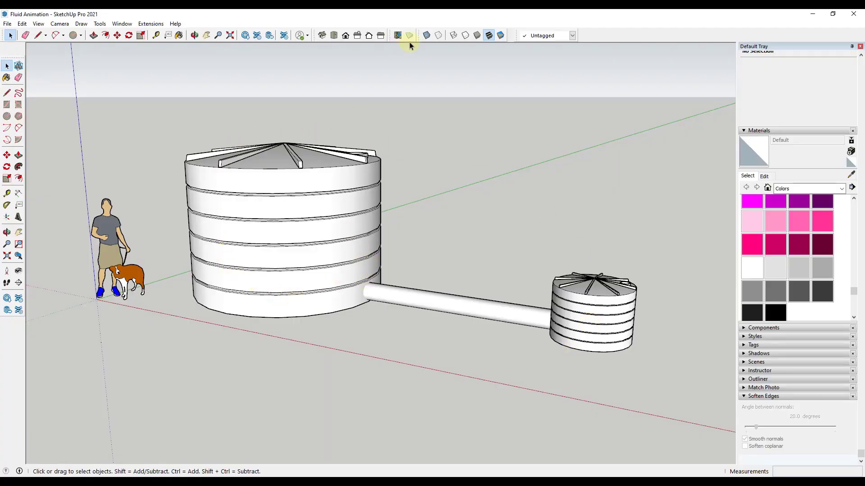
Turn on X-ray display to inspect the water inside the tanks and pipe, and turn it off again.
{"action": "left_click", "coordinate": [425, 35]}
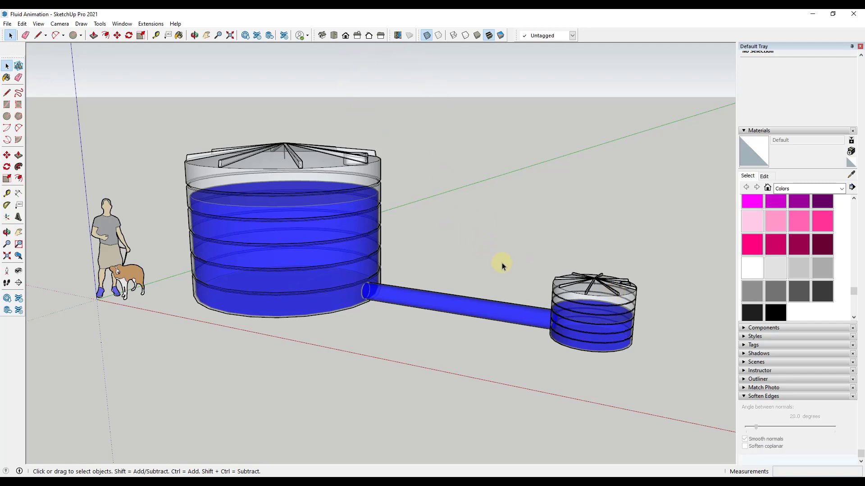
{"action": "left_click", "coordinate": [426, 35]}
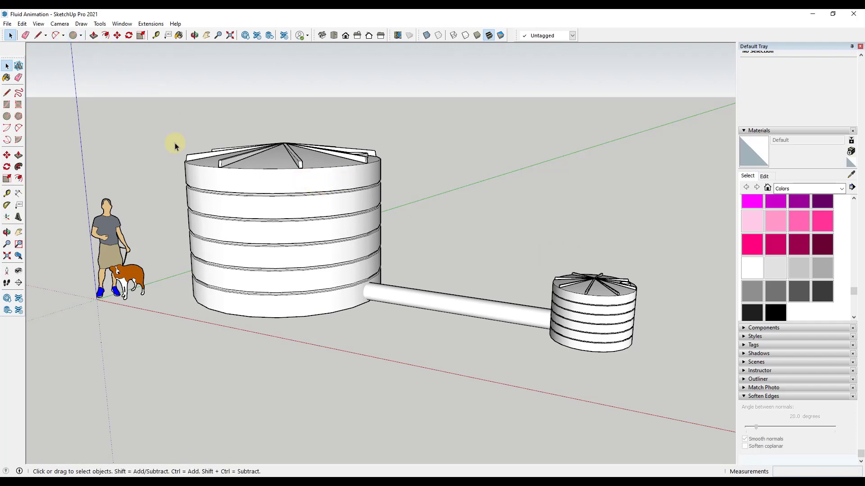
View the SMH Global poly water tank model in the 3D Warehouse and close the warehouse window.
{"action": "left_click", "coordinate": [246, 36]}
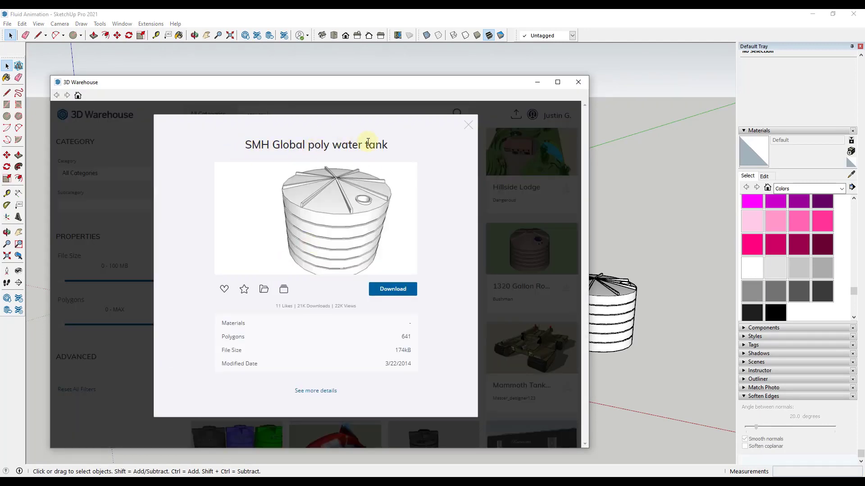
{"action": "left_click", "coordinate": [473, 128]}
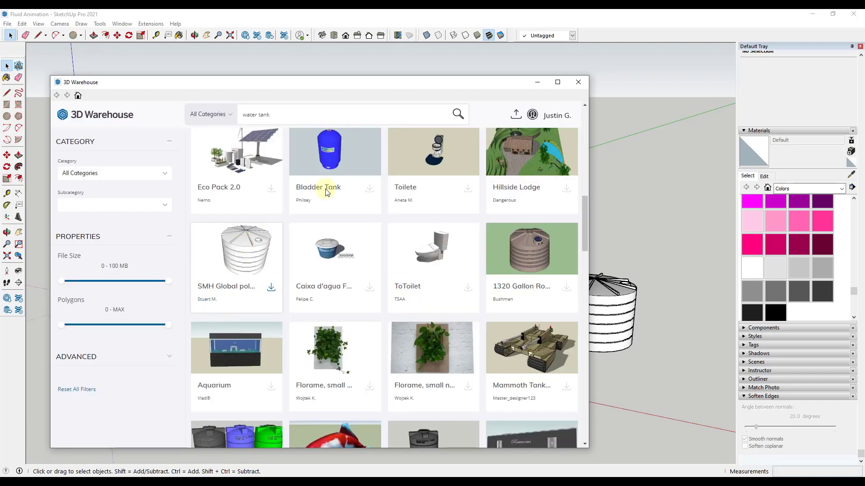
{"action": "left_click", "coordinate": [578, 82]}
{"action": "key", "text": "o"}
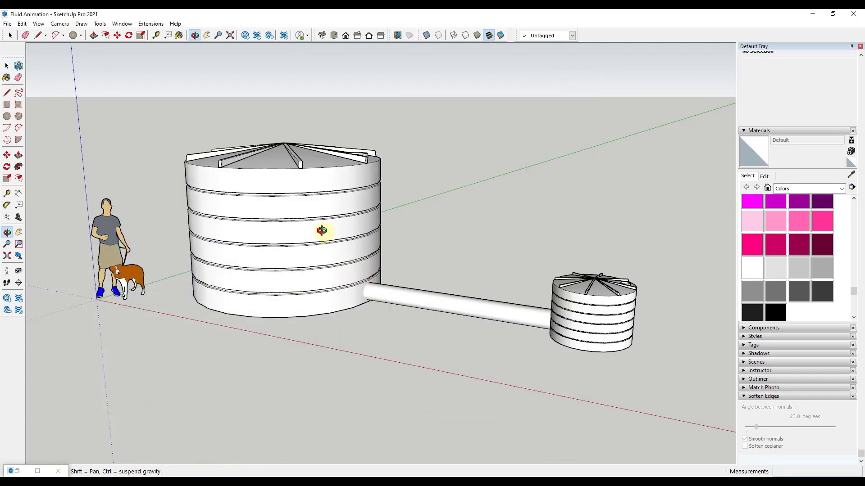
{"action": "key", "text": "space"}
Select the large water tank and sample its current material.
{"action": "left_click", "coordinate": [339, 208]}
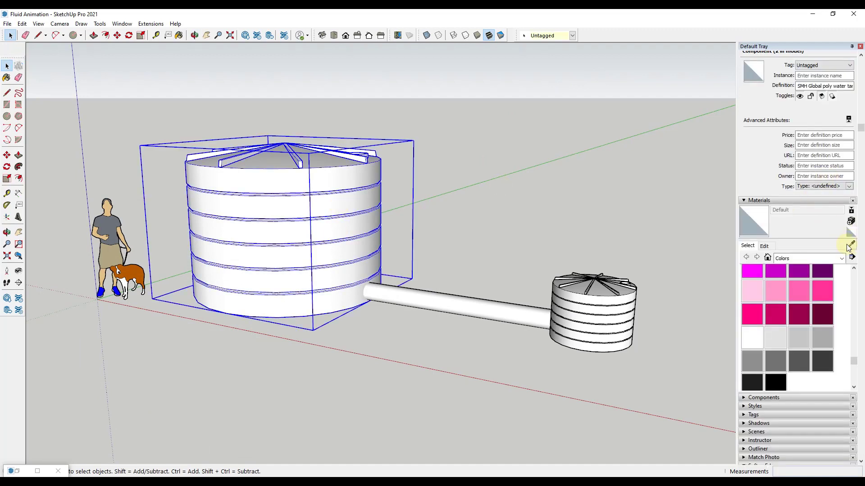
{"action": "left_click", "coordinate": [851, 245]}
{"action": "left_click", "coordinate": [317, 204]}
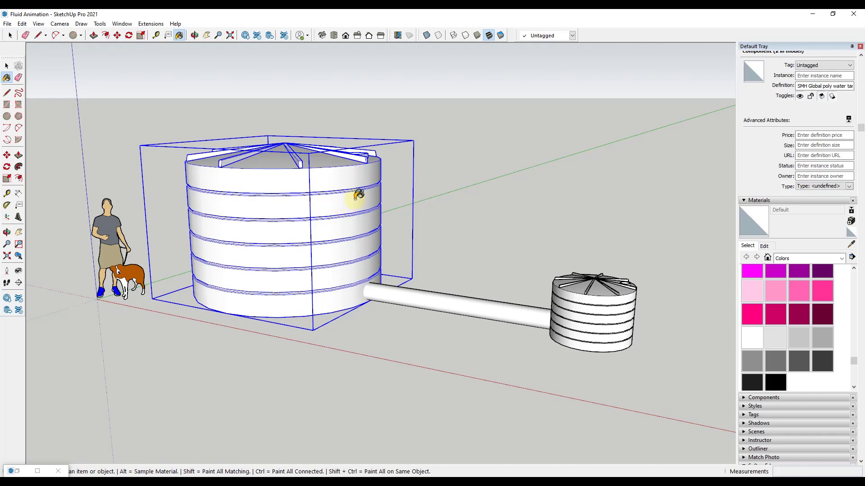
{"action": "key", "text": "space"}
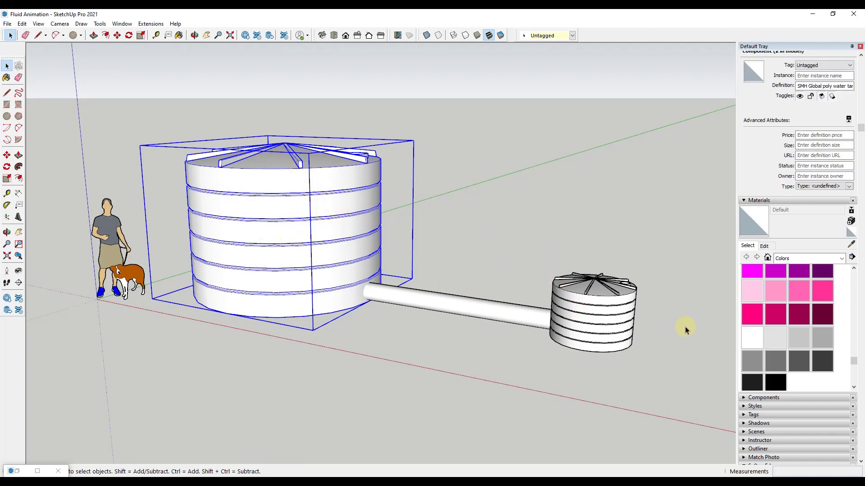
Paint the large water tank with the white Color M00 from the Colors collection.
{"action": "scroll", "coordinate": [793, 282], "scroll_direction": "up", "scroll_amount": 3}
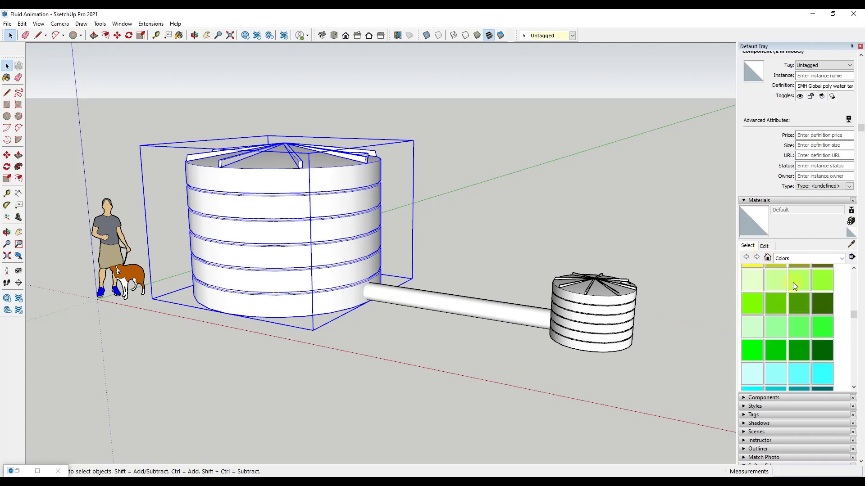
{"action": "scroll", "coordinate": [788, 280], "scroll_direction": "down", "scroll_amount": 5}
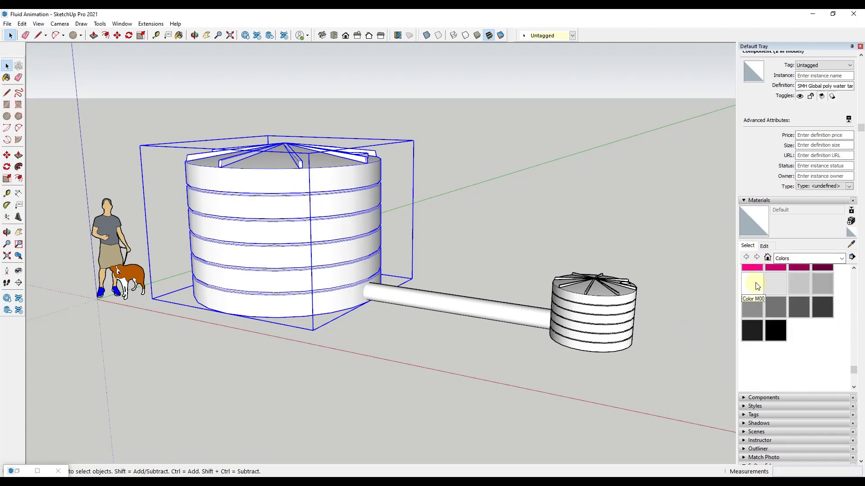
{"action": "left_click", "coordinate": [756, 286]}
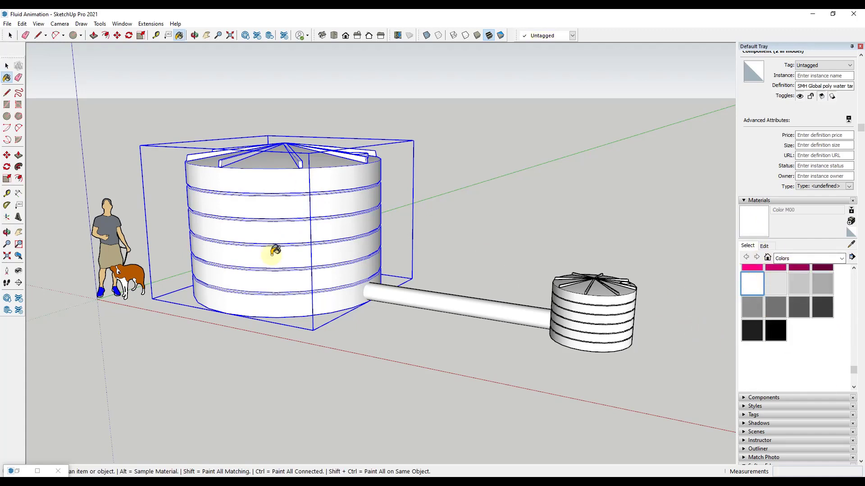
{"action": "scroll", "coordinate": [341, 223], "scroll_direction": "down", "scroll_amount": 1}
{"action": "left_click", "coordinate": [341, 223]}
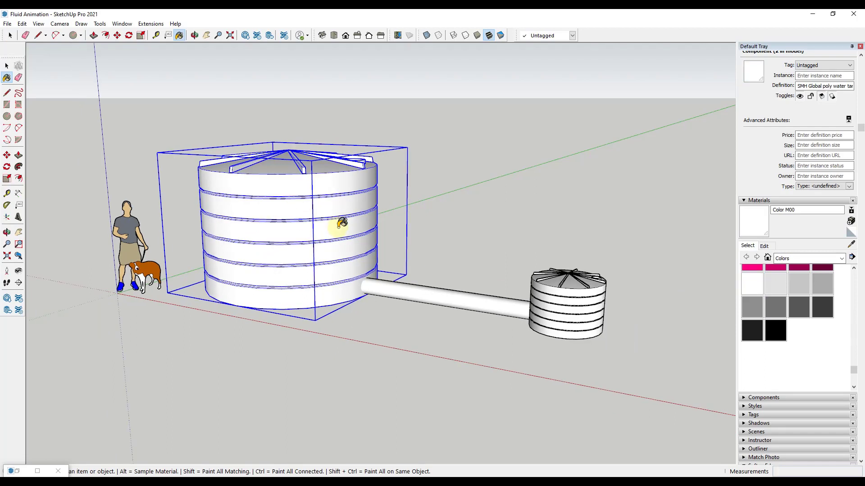
Paint the small water tank at the far end of the pipe with the same Color M00 material.
{"action": "key", "text": "space"}
{"action": "left_click", "coordinate": [457, 294]}
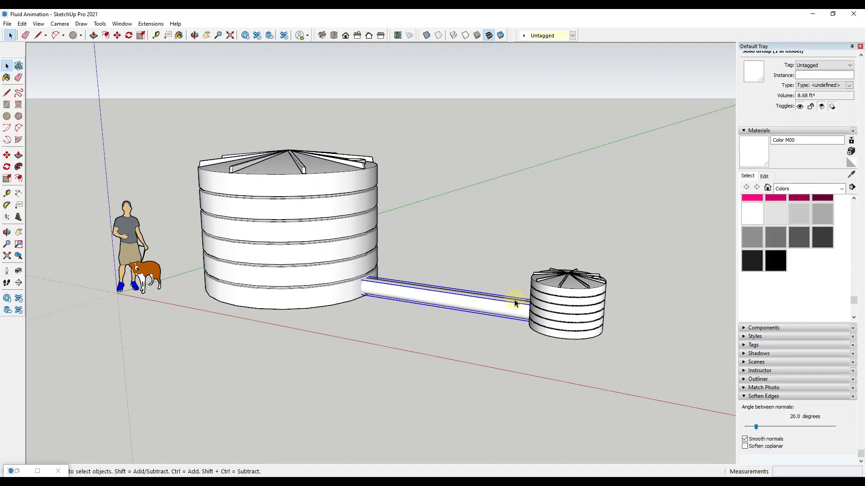
{"action": "left_click", "coordinate": [568, 298]}
{"action": "key", "text": "b"}
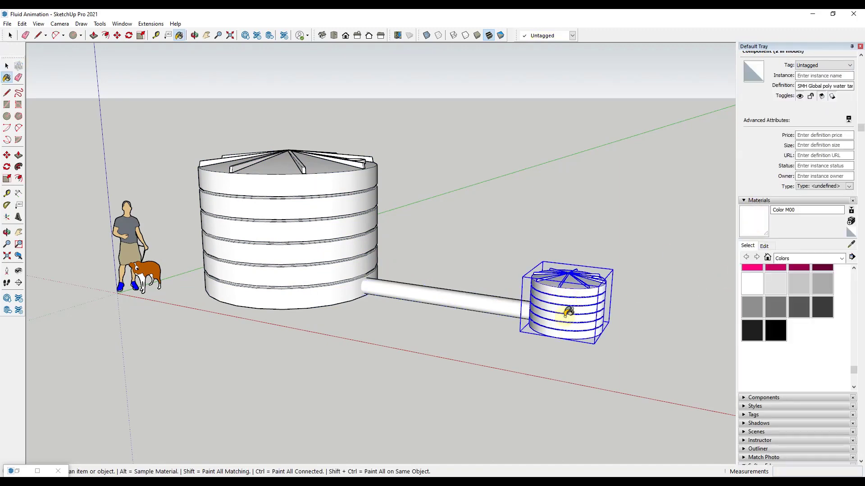
{"action": "key", "text": "space"}
{"action": "scroll", "coordinate": [525, 252], "scroll_direction": "up", "scroll_amount": 3}
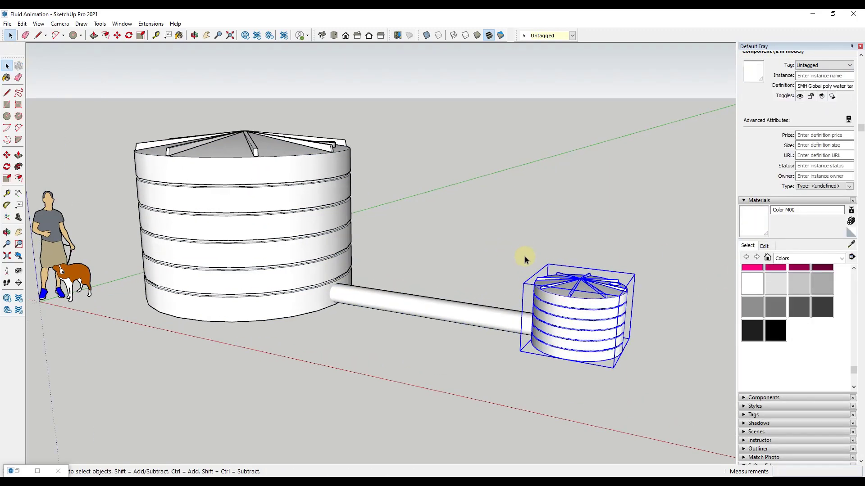
Reduce the opacity of the Color M00 material to make the tank walls see-through.
{"action": "left_click", "coordinate": [766, 247]}
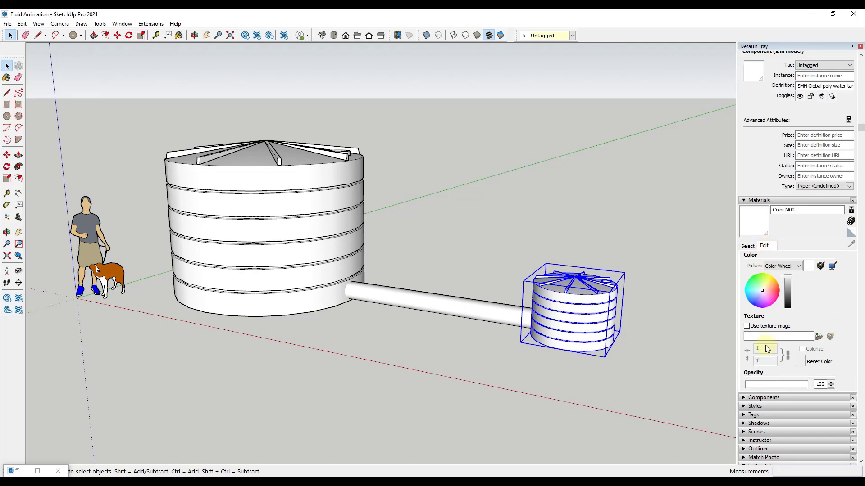
{"action": "left_click_drag", "start_coordinate": [809, 385], "coordinate": [768, 383]}
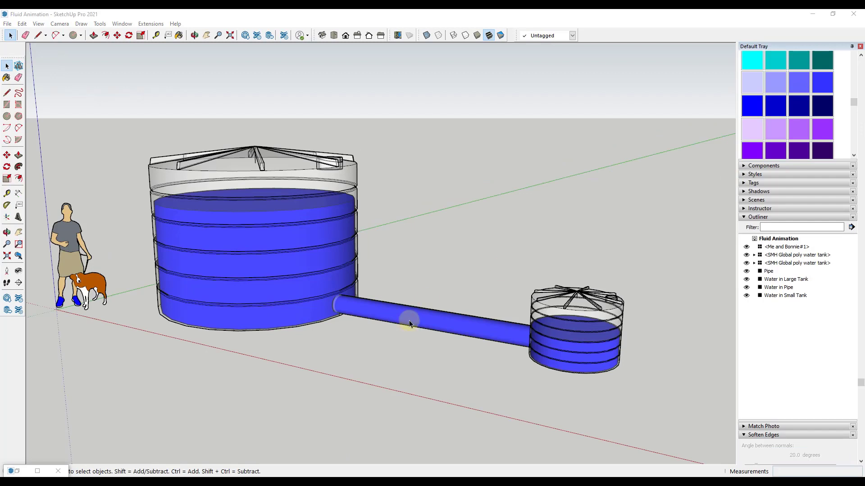
Sample the large tank's material, Color M00, and set its opacity to 42.
{"action": "left_click", "coordinate": [747, 217]}
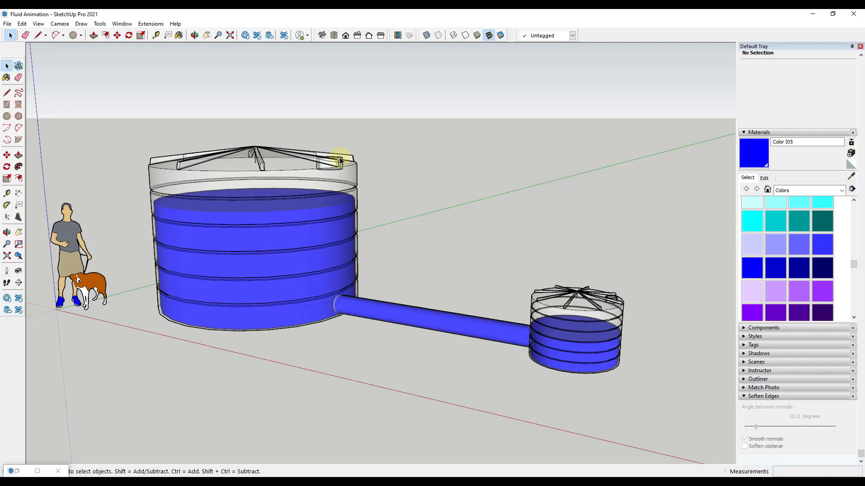
{"action": "mouse_move", "coordinate": [276, 193]}
{"action": "middle_mouse_down"}
{"action": "mouse_move", "coordinate": [281, 200]}
{"action": "mouse_move", "coordinate": [265, 192]}
{"action": "middle_mouse_up"}
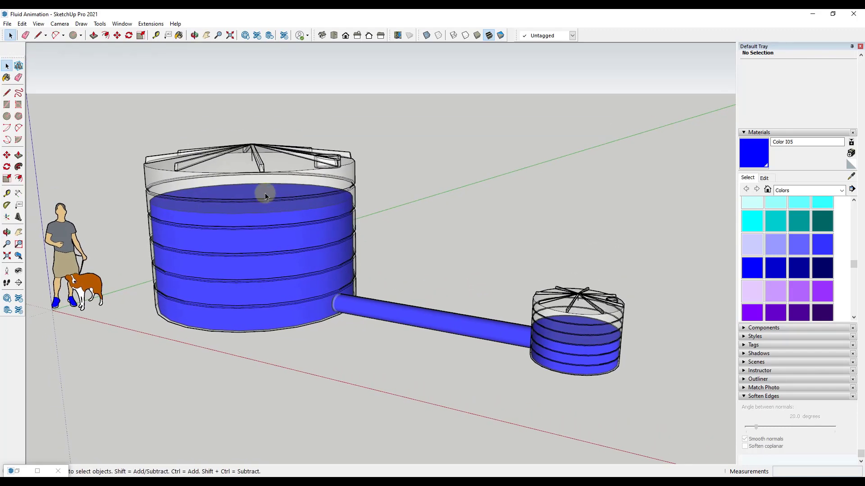
{"action": "left_click", "coordinate": [274, 167]}
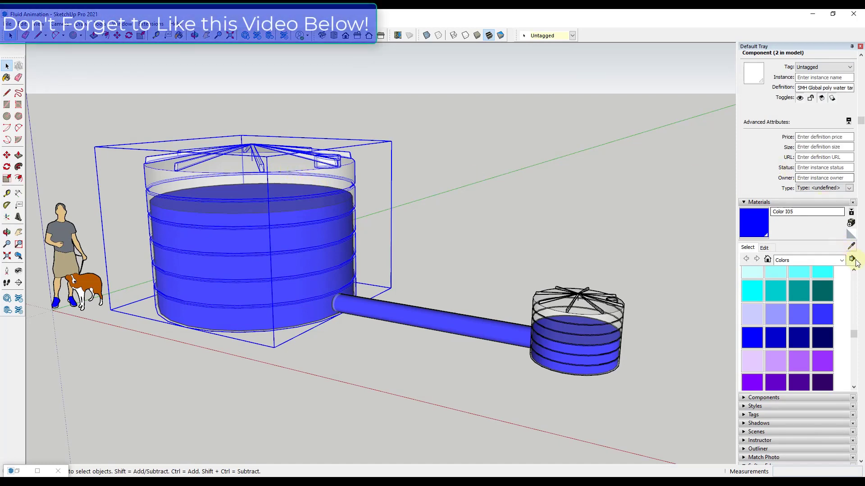
{"action": "left_click", "coordinate": [851, 246]}
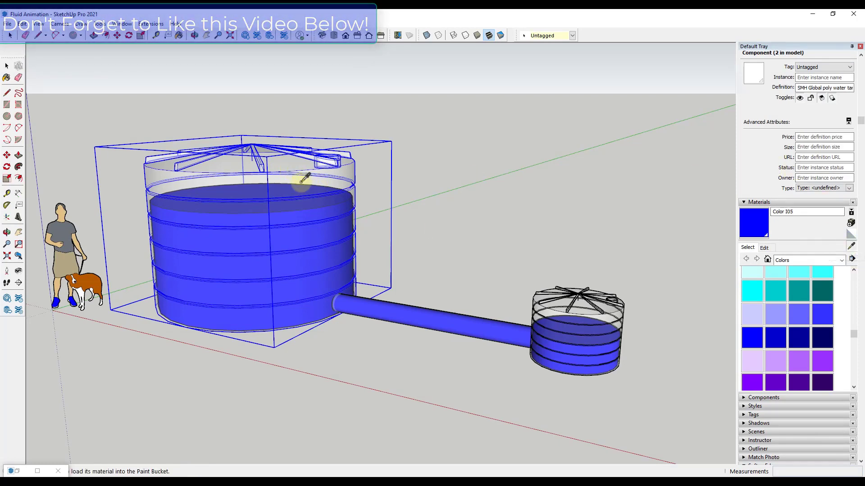
{"action": "left_click", "coordinate": [394, 212]}
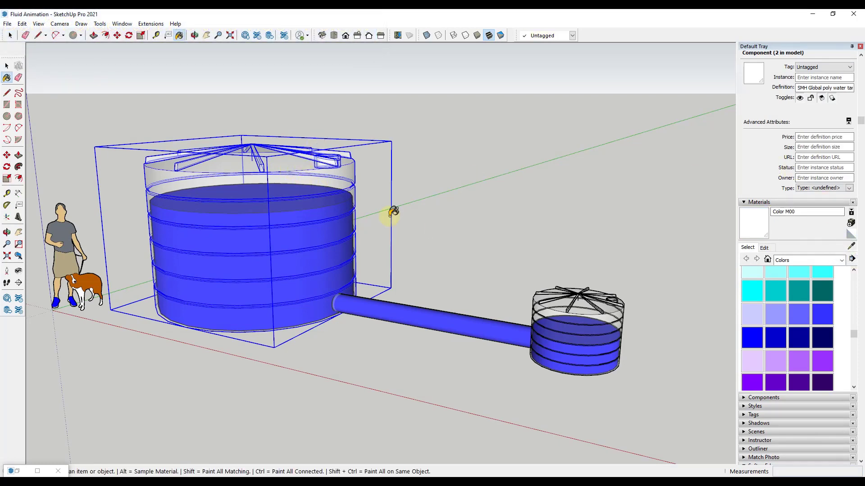
{"action": "left_click", "coordinate": [764, 249]}
{"action": "mouse_move", "coordinate": [765, 388]}
{"action": "left_mouse_down"}
{"action": "mouse_move", "coordinate": [757, 388]}
{"action": "mouse_move", "coordinate": [773, 392]}
{"action": "left_mouse_up"}
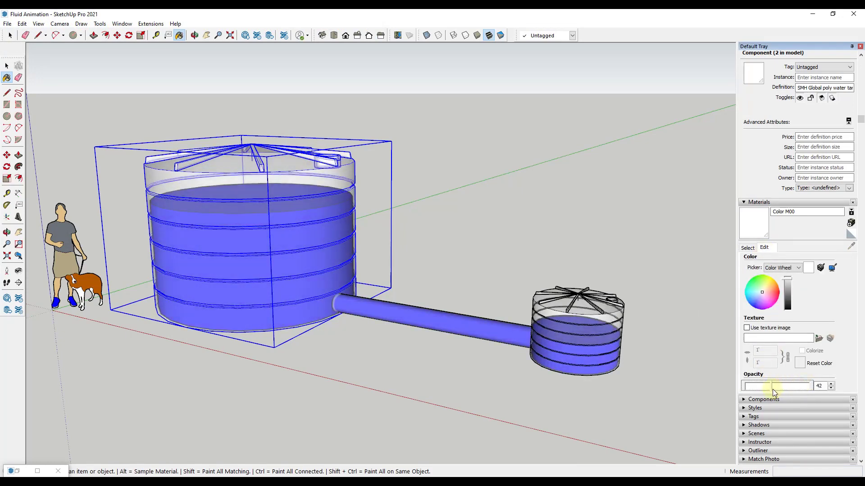
{"action": "key", "text": "space"}
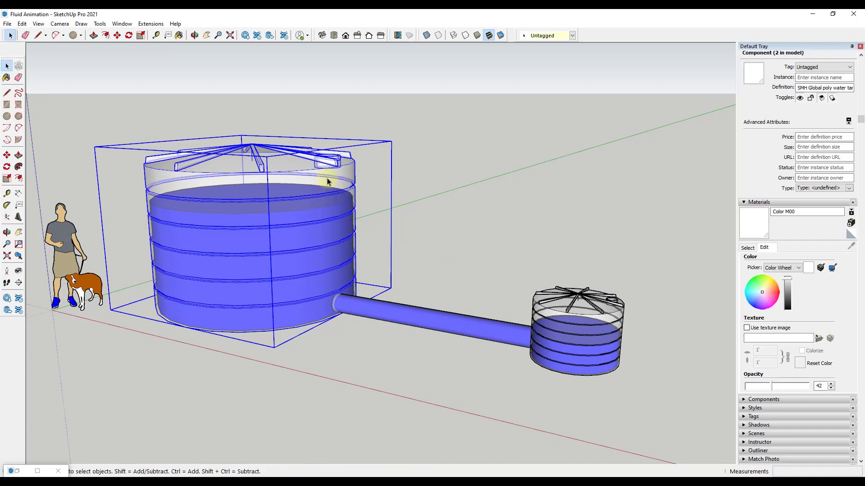
Hide the large tank component to expose the water volume inside it.
{"action": "right_click", "coordinate": [239, 173]}
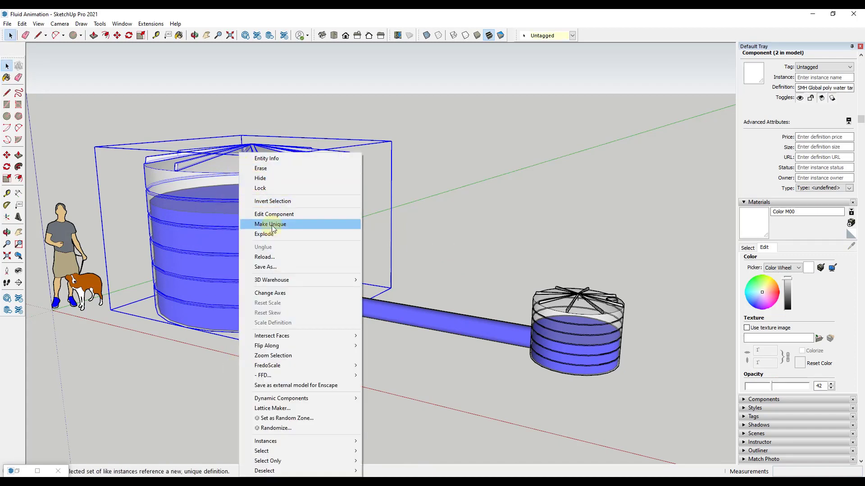
{"action": "left_click", "coordinate": [260, 178]}
{"action": "middle_click_drag", "start_coordinate": [255, 170], "coordinate": [240, 194]}
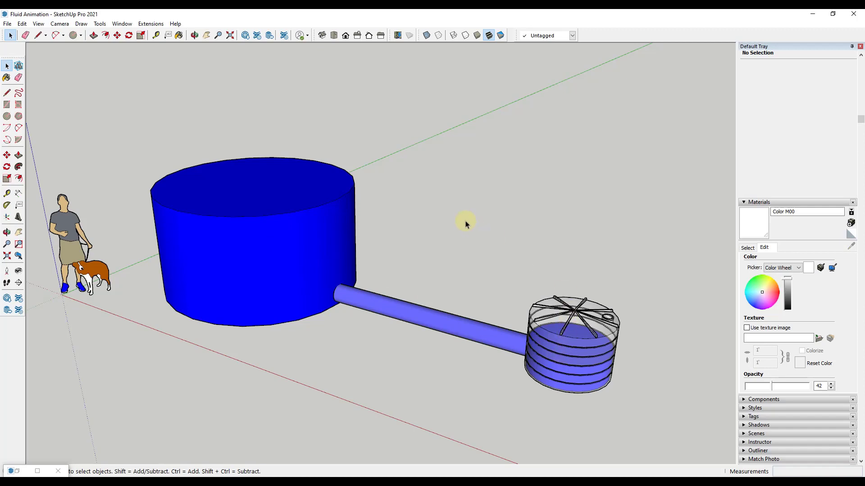
Unhide the large SMH Global poly water tank component around its water volume.
{"action": "middle_click_drag", "start_coordinate": [361, 228], "coordinate": [361, 200]}
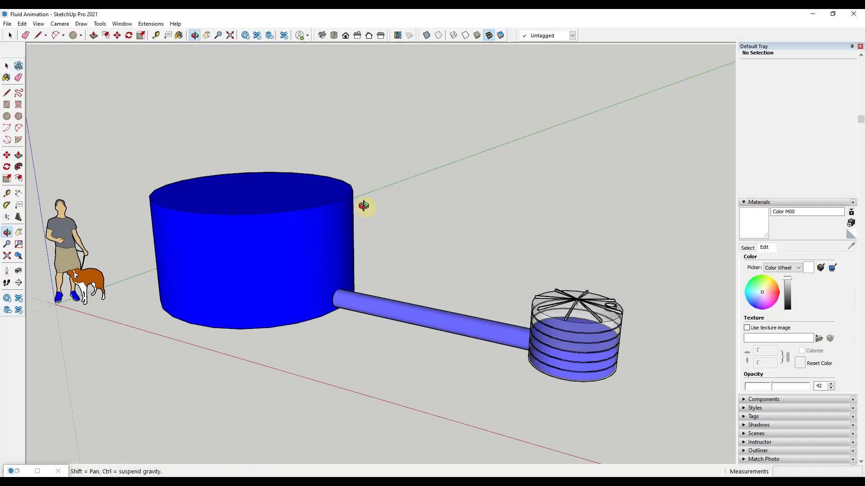
{"action": "left_click", "coordinate": [750, 203]}
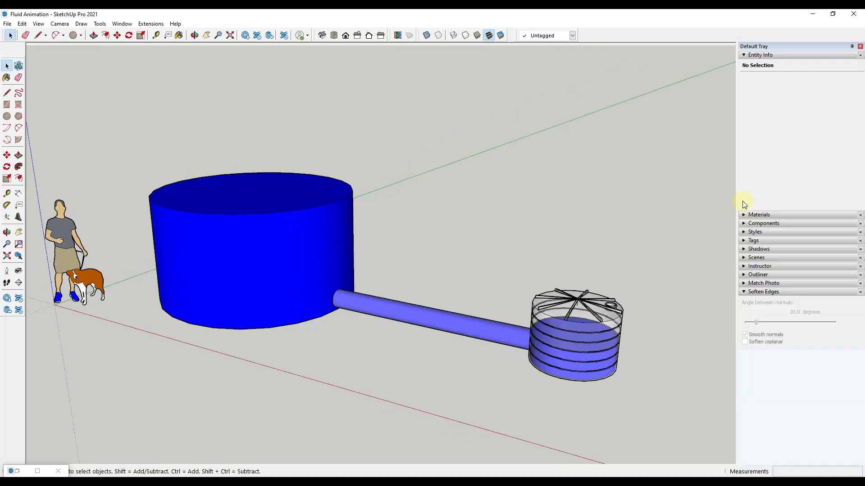
{"action": "left_click", "coordinate": [757, 275]}
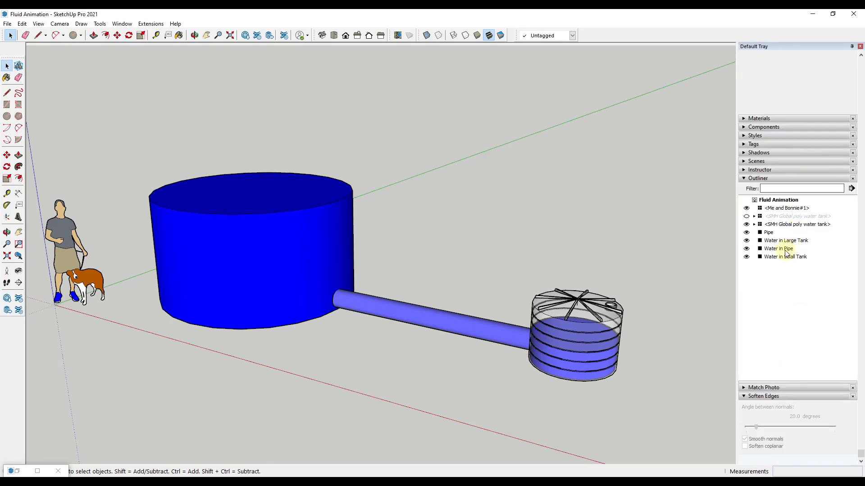
{"action": "left_click", "coordinate": [746, 216]}
Go through the model's objects one by one: both tank components, the pipe, and the water groups in the large tank, pipe and small tank.
{"action": "left_click", "coordinate": [782, 217]}
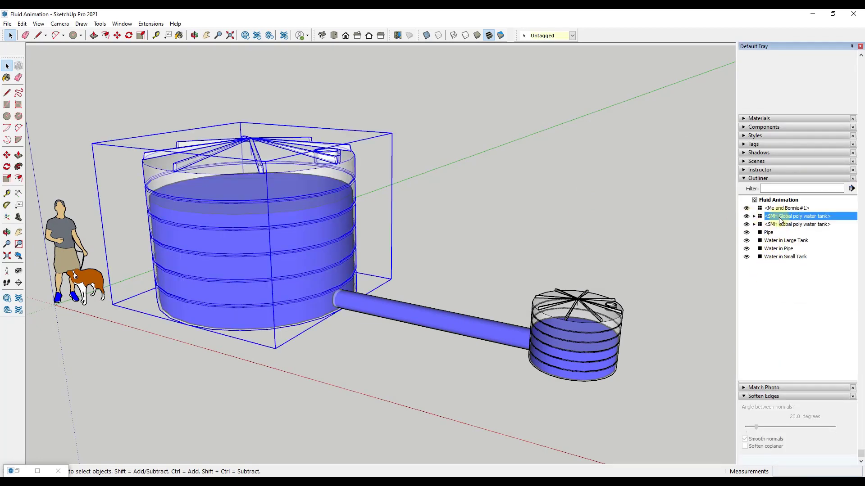
{"action": "left_click", "coordinate": [782, 223]}
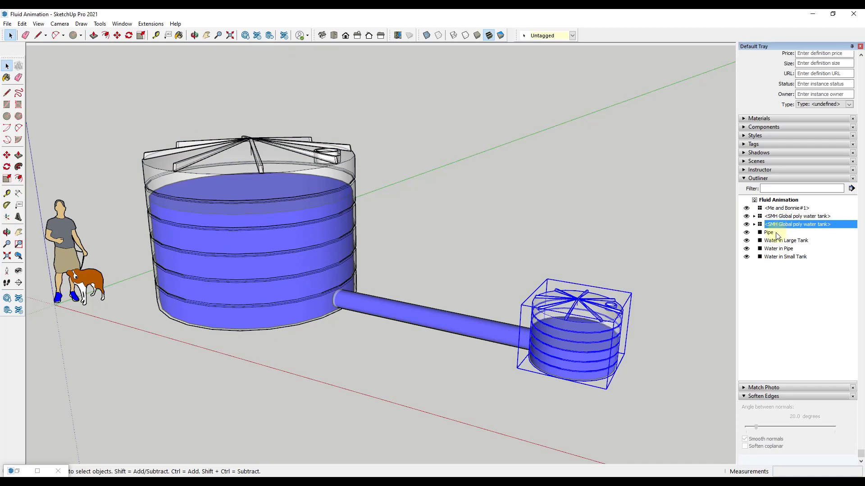
{"action": "left_click", "coordinate": [772, 232]}
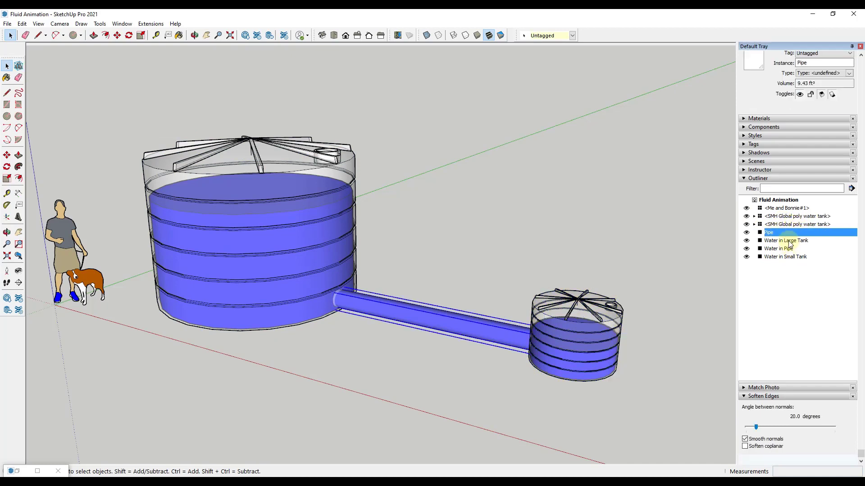
{"action": "left_click", "coordinate": [786, 241]}
{"action": "left_click", "coordinate": [783, 249]}
{"action": "left_click", "coordinate": [783, 257]}
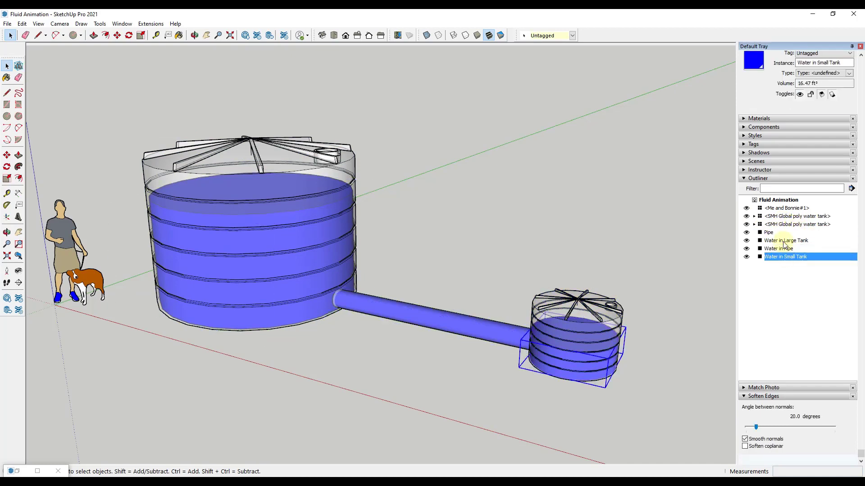
{"action": "left_click", "coordinate": [784, 241]}
{"action": "left_click", "coordinate": [785, 249]}
{"action": "left_click", "coordinate": [785, 257]}
{"action": "left_click", "coordinate": [785, 241]}
{"action": "left_click", "coordinate": [784, 257]}
Hide both tank components and the pipe, and open the Water in Large Tank group for editing.
{"action": "left_click", "coordinate": [747, 224]}
{"action": "left_click", "coordinate": [746, 216]}
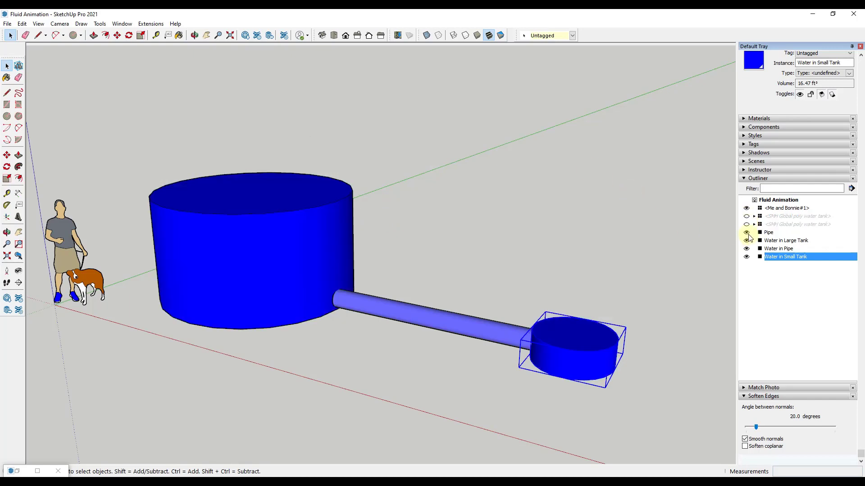
{"action": "left_click", "coordinate": [746, 232]}
{"action": "left_click", "coordinate": [280, 238]}
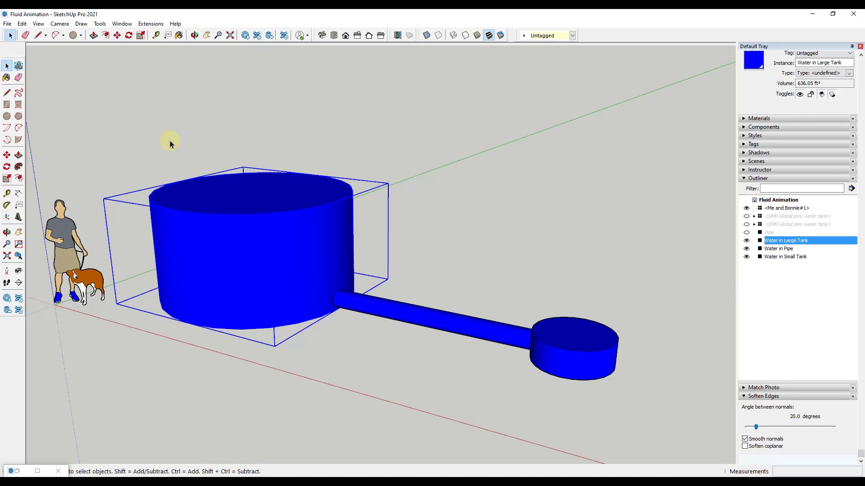
{"action": "double_click", "coordinate": [311, 219]}
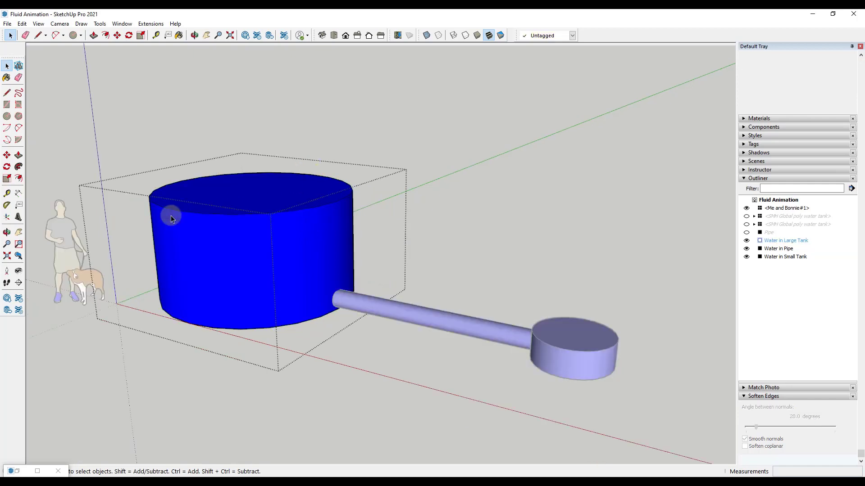
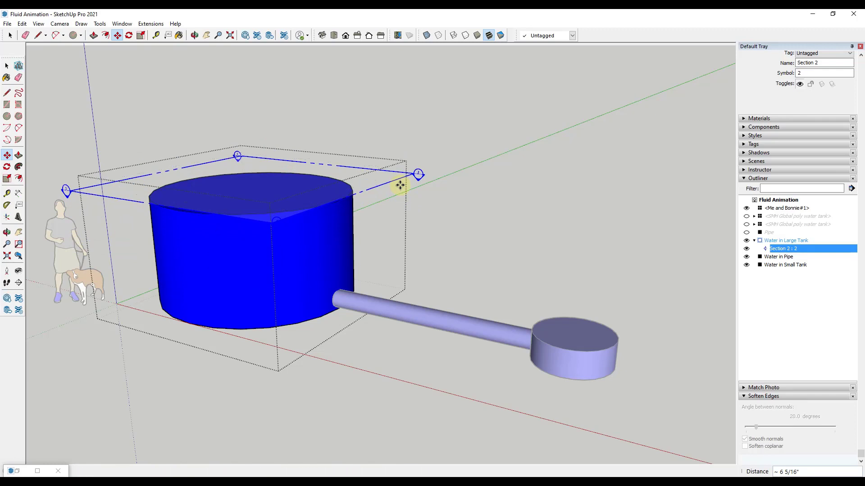
Rename the section plane inside the Water in Large Tank group to Full.
{"action": "key", "text": "space"}
{"action": "right_click", "coordinate": [784, 251]}
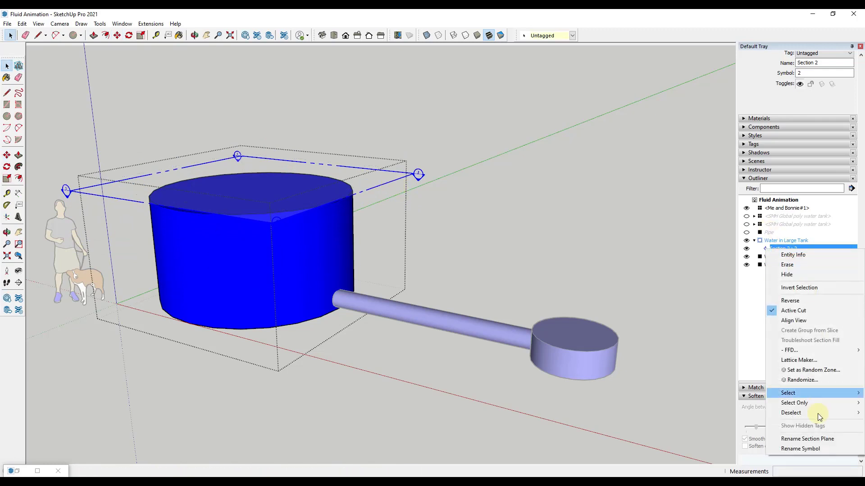
{"action": "left_click", "coordinate": [808, 440]}
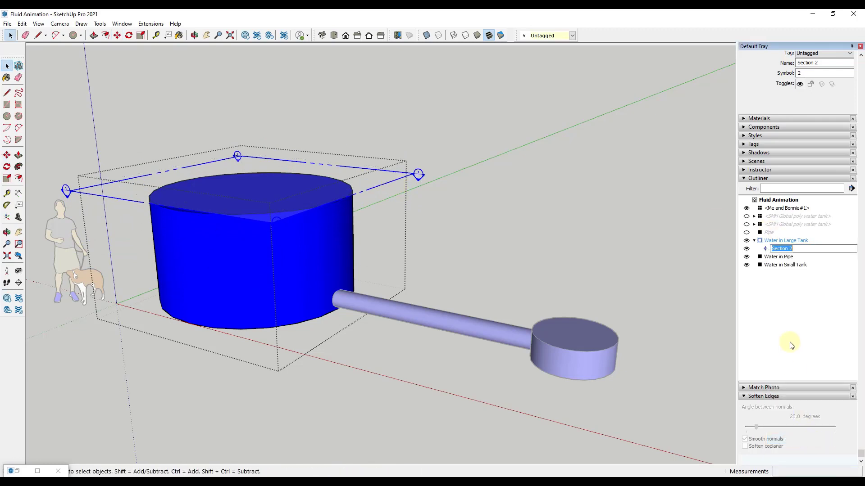
{"action": "key", "text": "Return"}
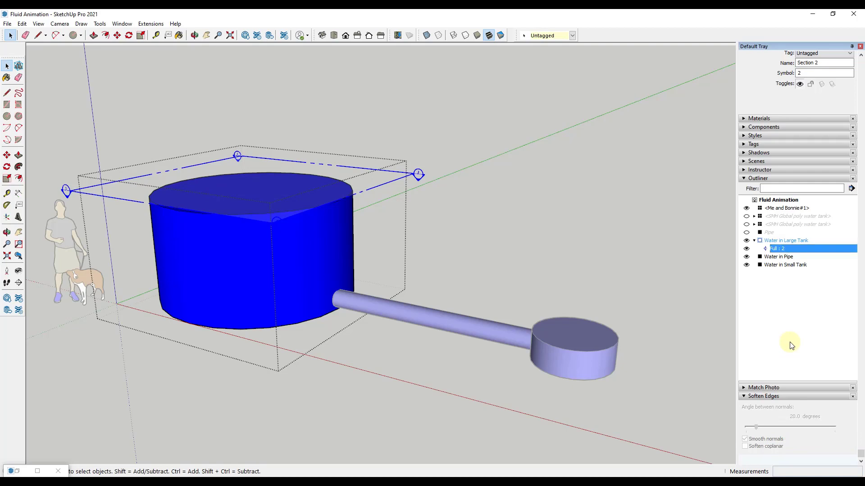
Copy the Full section plane about 1' 6" straight down the large water volume and close the group.
{"action": "key", "text": "m"}
{"action": "left_click", "coordinate": [385, 185]}
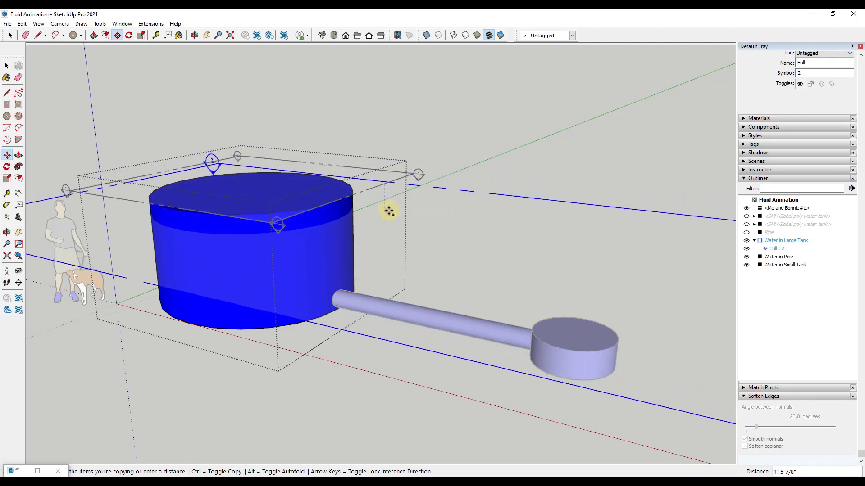
{"action": "left_click", "coordinate": [387, 212], "text": "ctrl"}
{"action": "key", "text": "space"}
{"action": "left_click", "coordinate": [415, 204]}
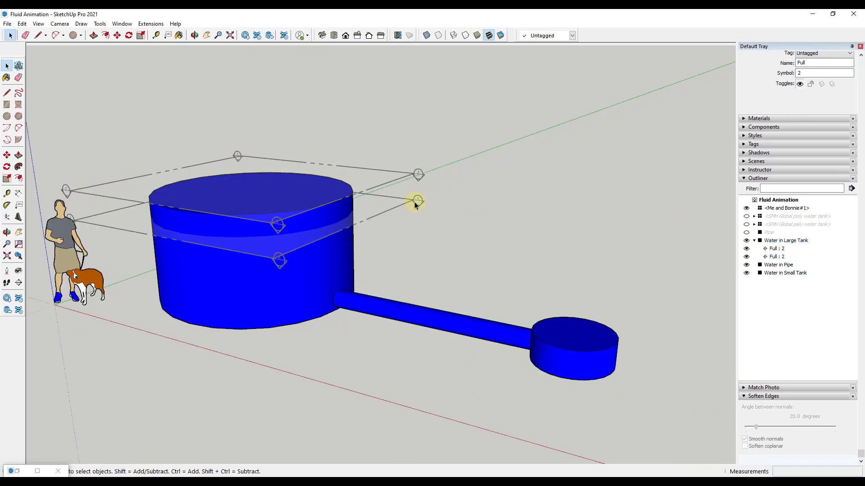
{"action": "left_click", "coordinate": [383, 213]}
{"action": "left_click", "coordinate": [778, 244]}
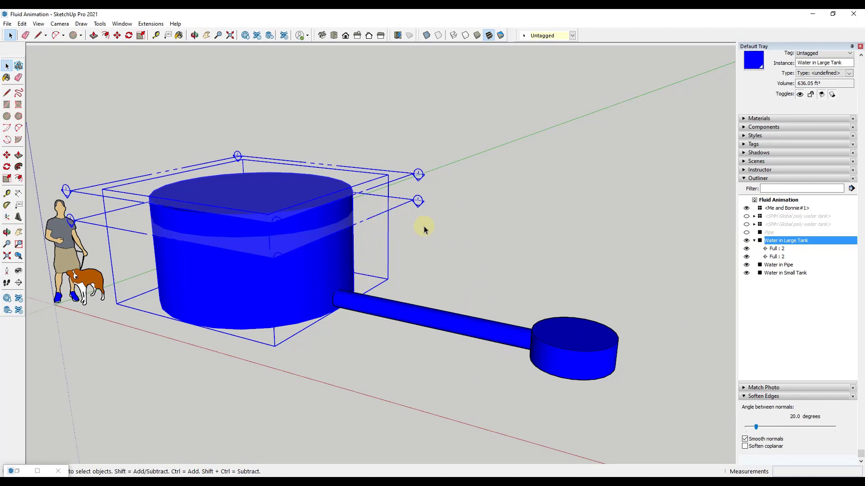
{"action": "left_click", "coordinate": [455, 239]}
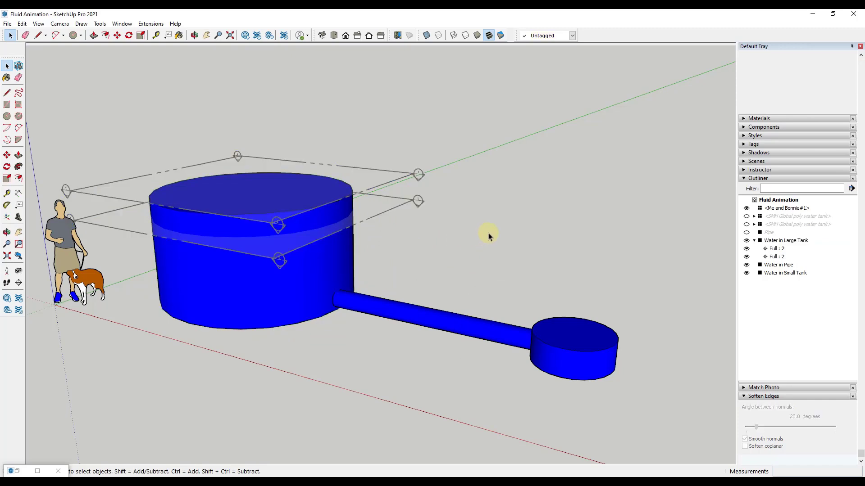
Place a vertical section plane across the pipe water, outside the water groups.
{"action": "scroll", "coordinate": [489, 237], "scroll_direction": "down", "scroll_amount": 3}
{"action": "left_click", "coordinate": [18, 283]}
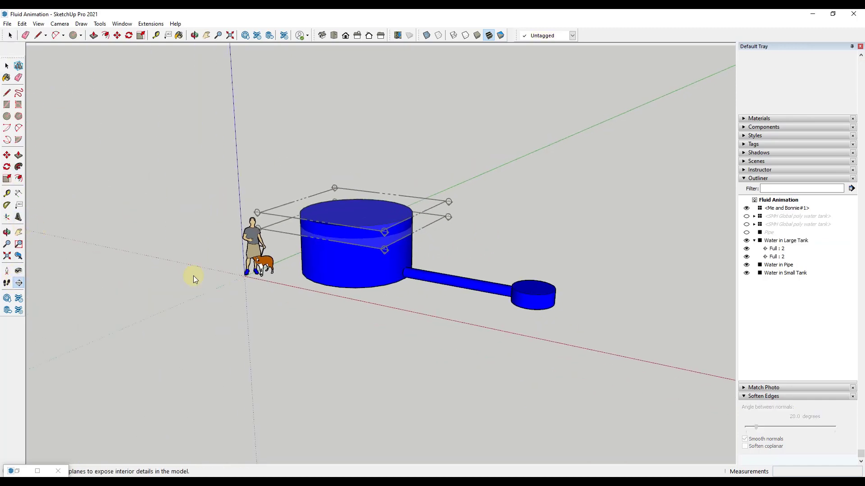
{"action": "left_click", "coordinate": [480, 289]}
{"action": "left_click", "coordinate": [495, 274]}
{"action": "left_click", "coordinate": [444, 243]}
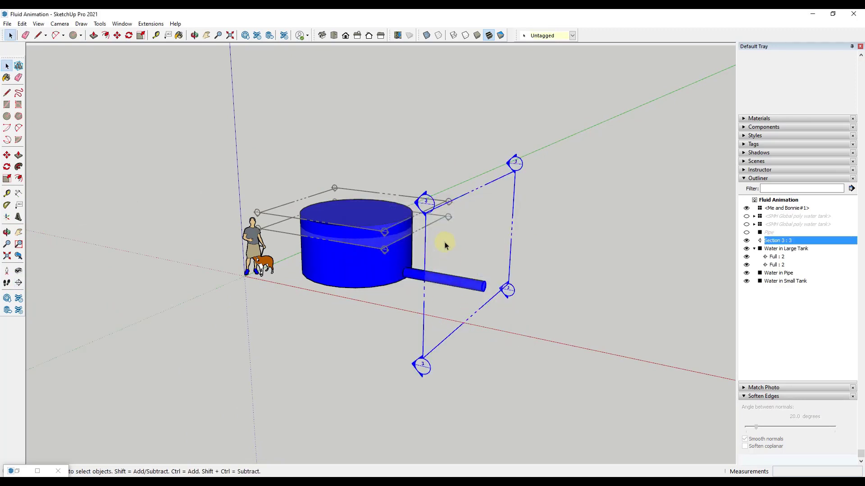
Copy the vertical section plane about 4' 10" along the pipe towards the small tank.
{"action": "key", "text": "m"}
{"action": "key", "text": "ctrl"}
{"action": "left_click", "coordinate": [465, 250]}
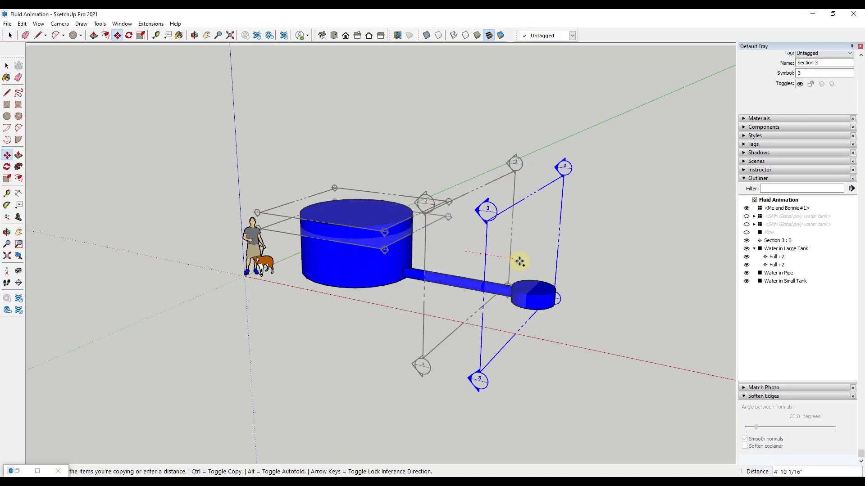
{"action": "left_click", "coordinate": [519, 260]}
{"action": "key", "text": "space"}
Make the copied vertical section plane the active cut, and switch the active cut back to the original one.
{"action": "left_click", "coordinate": [451, 247]}
{"action": "left_click", "coordinate": [537, 247]}
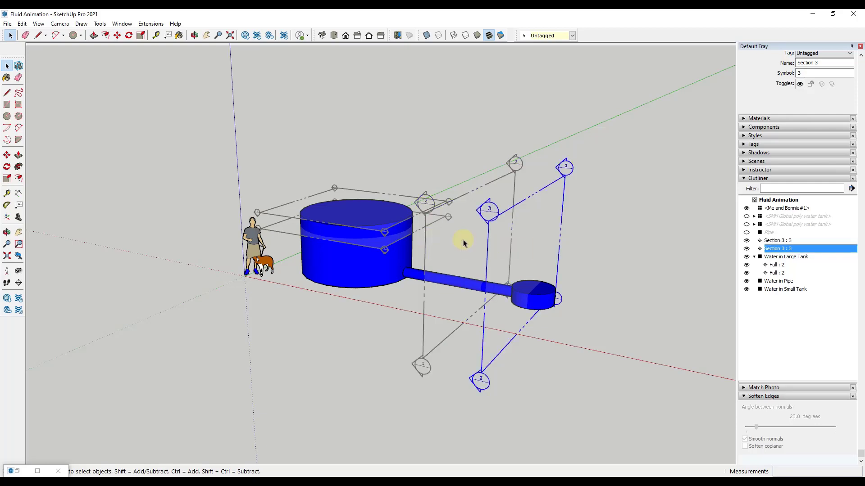
{"action": "left_click", "coordinate": [463, 242]}
{"action": "left_click", "coordinate": [531, 247]}
{"action": "left_click", "coordinate": [540, 244]}
{"action": "left_click", "coordinate": [540, 244]}
{"action": "right_click", "coordinate": [491, 244]}
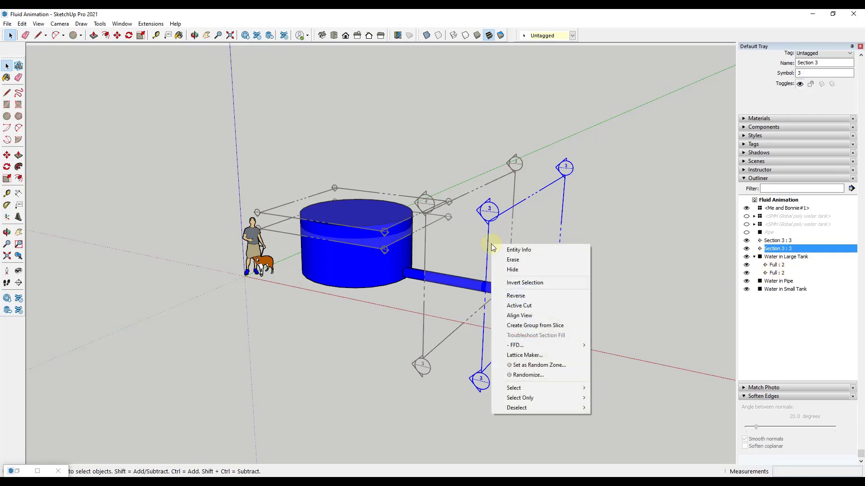
{"action": "left_click", "coordinate": [523, 307]}
{"action": "right_click", "coordinate": [449, 250]}
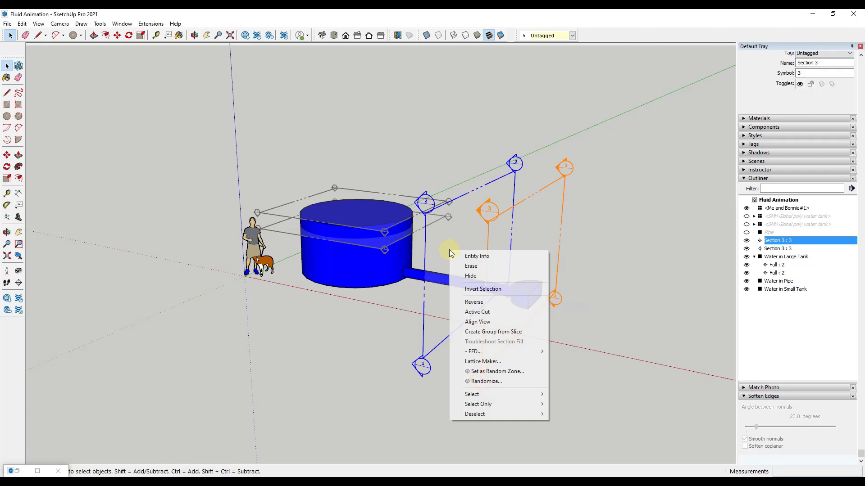
{"action": "left_click", "coordinate": [486, 303]}
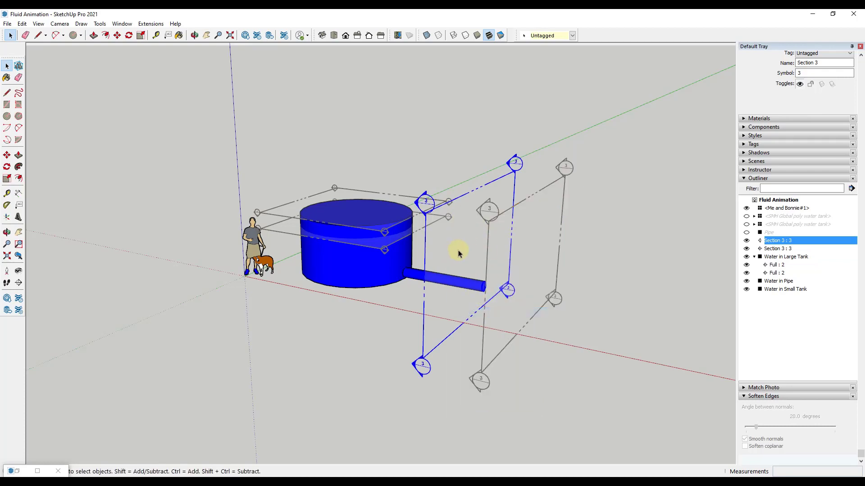
Delete both vertical section planes across the pipe.
{"action": "key", "text": "Delete"}
{"action": "left_click", "coordinate": [525, 251]}
{"action": "key", "text": "Delete"}
Open the Water in Large Tank group and make its upper Full section plane the active cut.
{"action": "scroll", "coordinate": [390, 226], "scroll_direction": "up", "scroll_amount": 3}
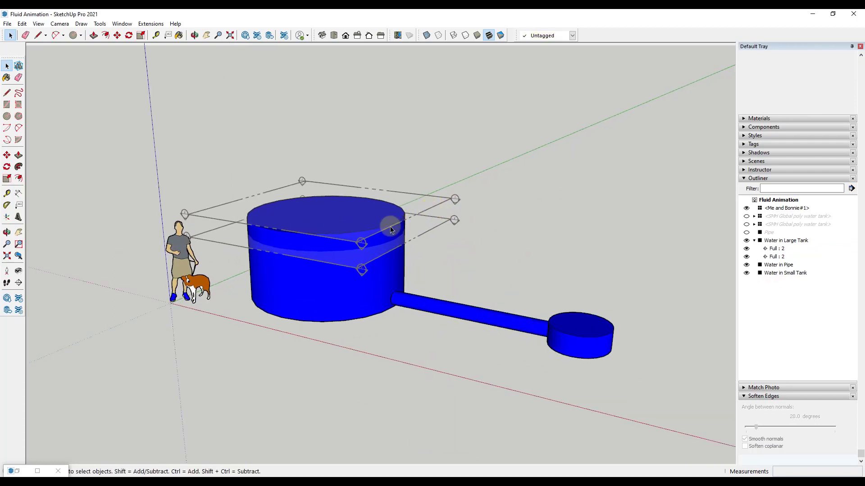
{"action": "scroll", "coordinate": [390, 226], "scroll_direction": "up", "scroll_amount": 4}
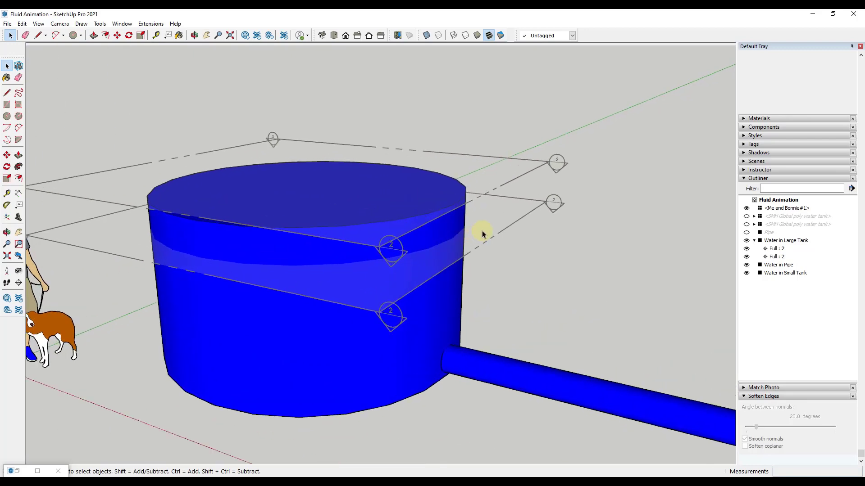
{"action": "scroll", "coordinate": [482, 234], "scroll_direction": "down", "scroll_amount": 4}
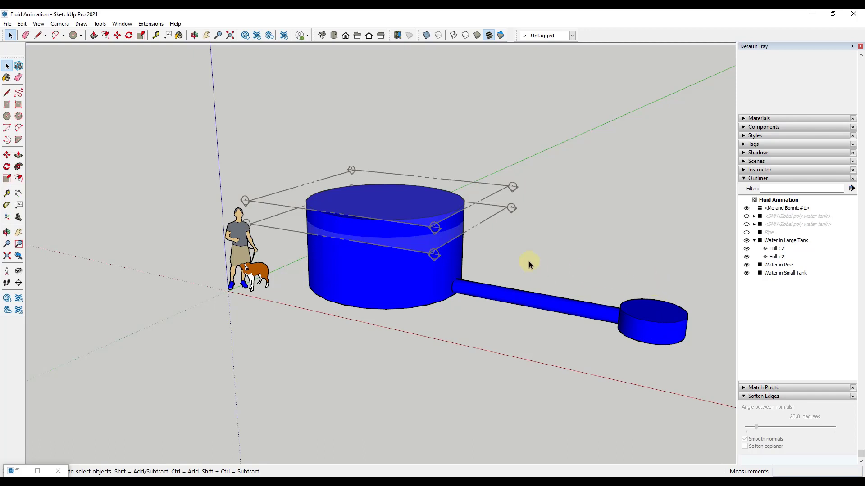
{"action": "left_click", "coordinate": [494, 195]}
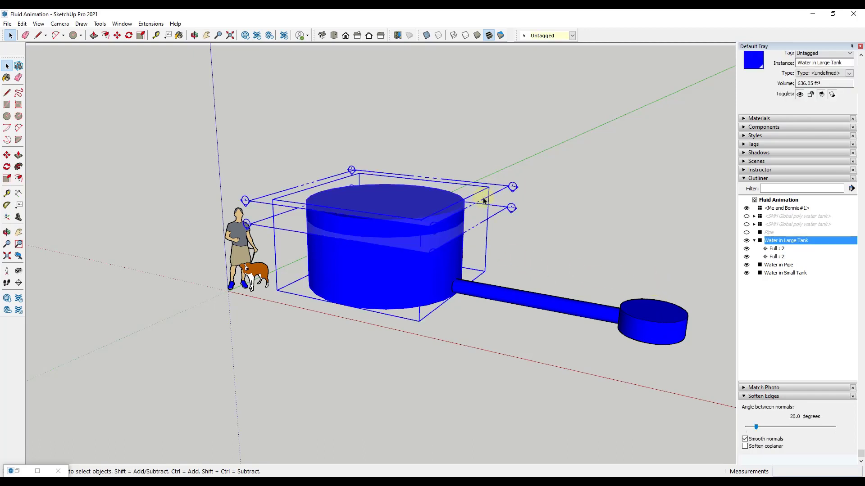
{"action": "double_click", "coordinate": [477, 202]}
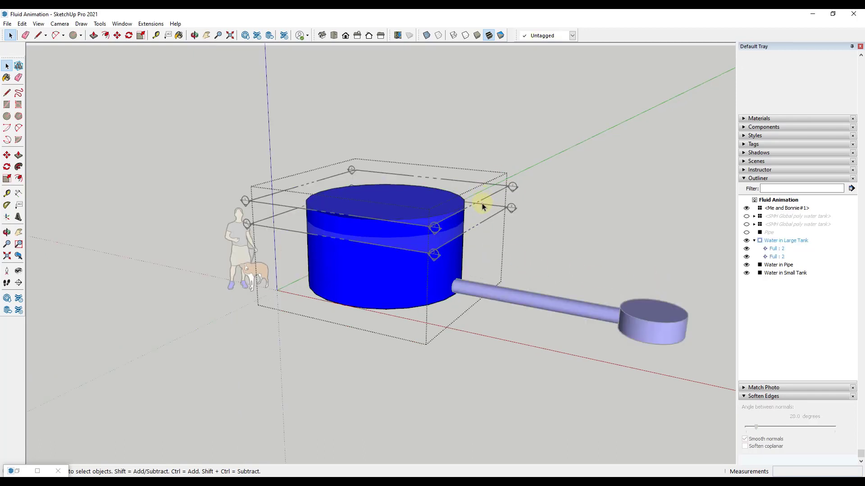
{"action": "left_click", "coordinate": [484, 202]}
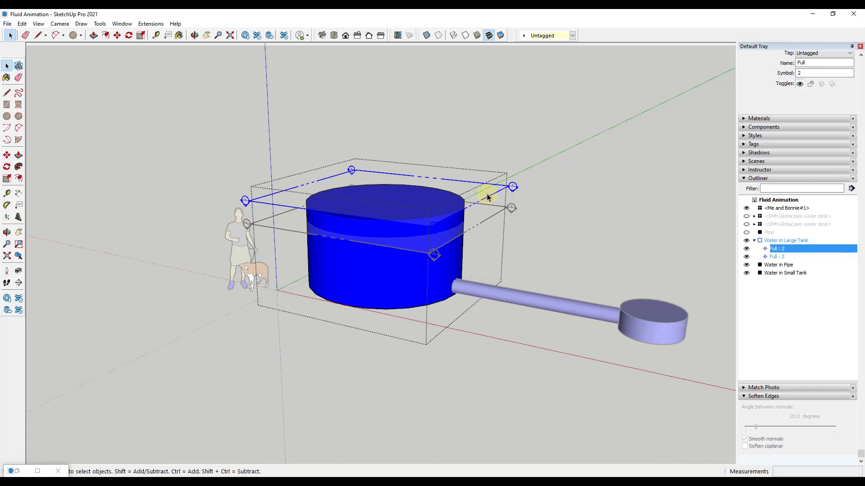
{"action": "right_click", "coordinate": [496, 196]}
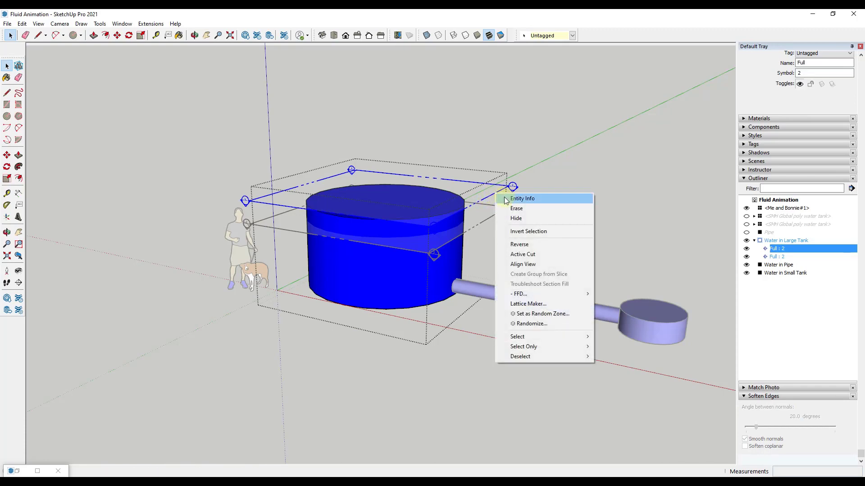
{"action": "left_click", "coordinate": [531, 256]}
Add the first animation scene with the large tank's upper section cut active, saving the style changes as a new style.
{"action": "middle_click_drag", "start_coordinate": [533, 257], "coordinate": [570, 293]}
{"action": "scroll", "coordinate": [571, 293], "scroll_direction": "up", "scroll_amount": 2}
{"action": "middle_click_drag", "start_coordinate": [415, 251], "coordinate": [464, 247]}
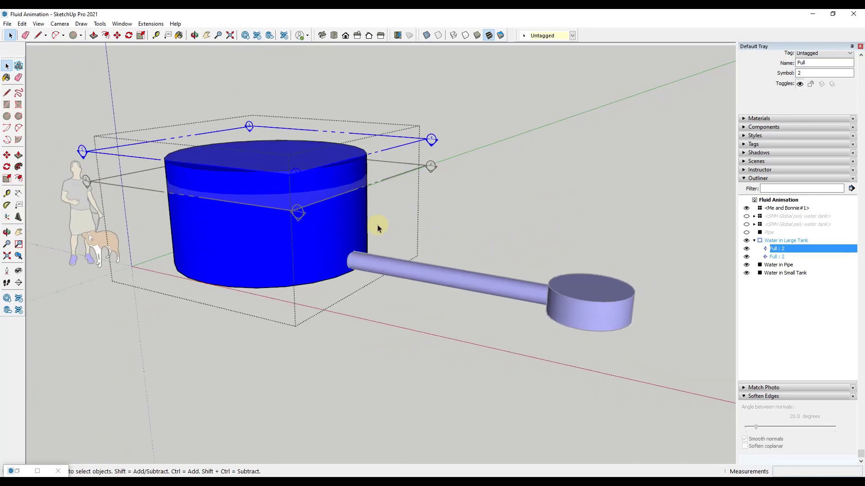
{"action": "scroll", "coordinate": [333, 203], "scroll_direction": "up", "scroll_amount": 1}
{"action": "left_click", "coordinate": [22, 24]}
{"action": "mouse_move", "coordinate": [38, 26]}
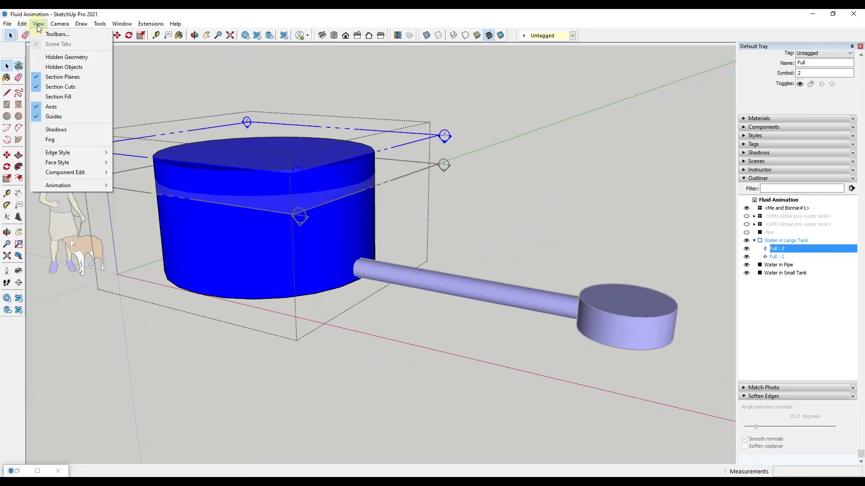
{"action": "mouse_move", "coordinate": [69, 186]}
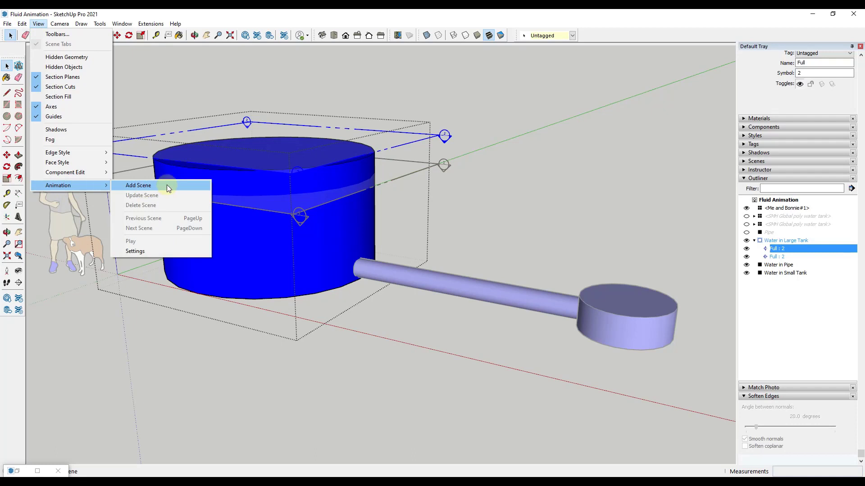
{"action": "left_click", "coordinate": [167, 185]}
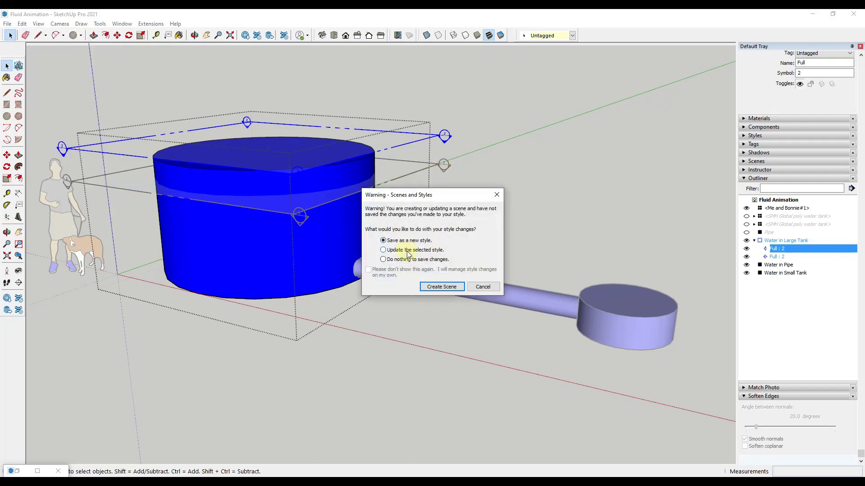
{"action": "left_click", "coordinate": [442, 287]}
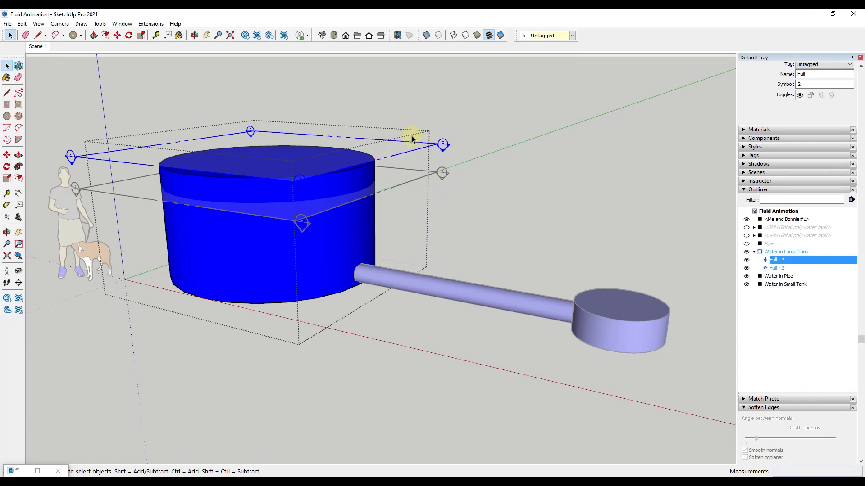
Close the Water in Large Tank group and add a second scene after Scene 1.
{"action": "right_click", "coordinate": [394, 152]}
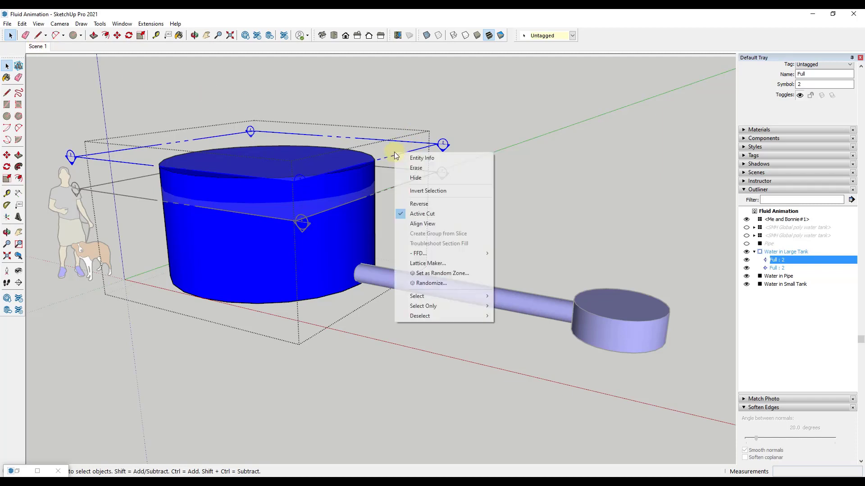
{"action": "left_click", "coordinate": [404, 103]}
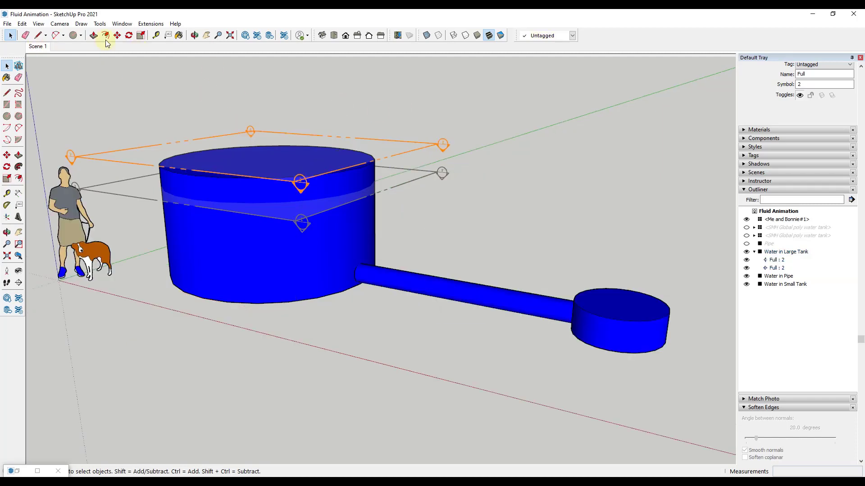
{"action": "right_click", "coordinate": [36, 46]}
{"action": "left_click", "coordinate": [63, 77]}
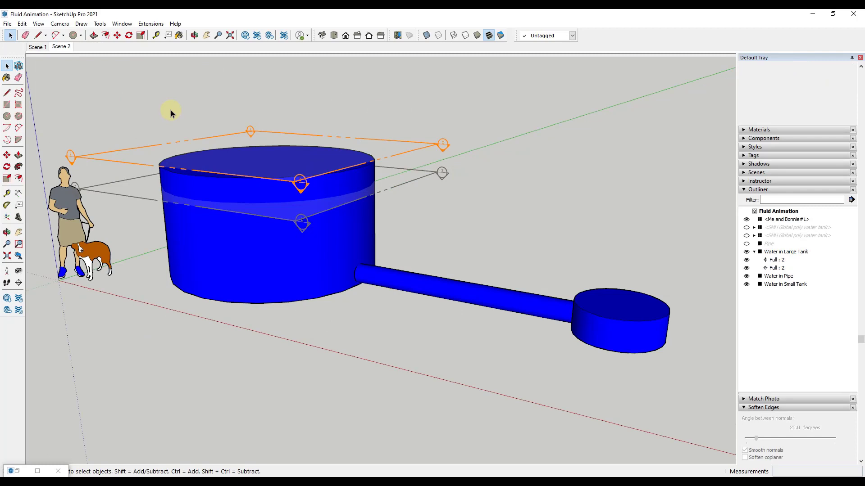
Make the lower section plane inside the Water in Large Tank group the active cut, and update Scene 2 with it.
{"action": "right_click", "coordinate": [411, 184]}
{"action": "left_click", "coordinate": [400, 183]}
{"action": "double_click", "coordinate": [401, 184]}
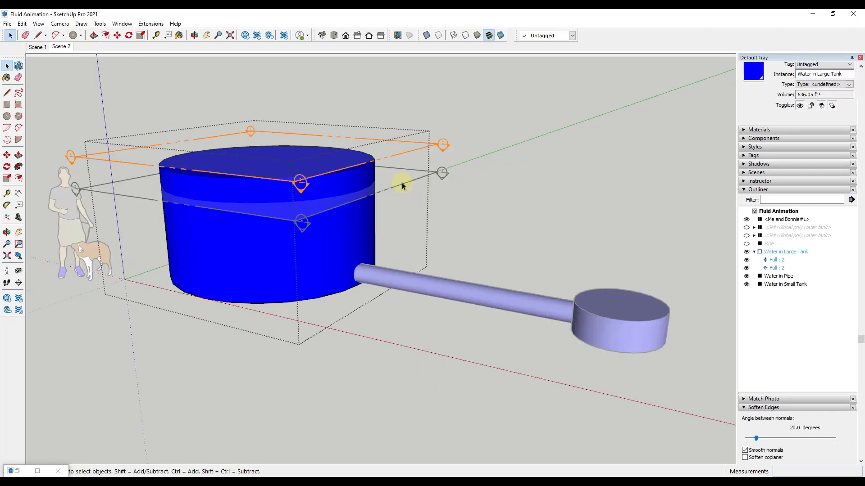
{"action": "right_click", "coordinate": [407, 185]}
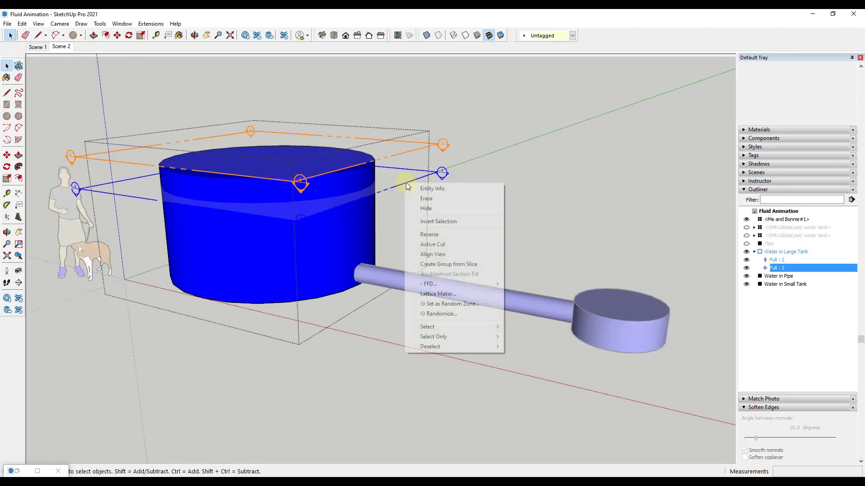
{"action": "left_click", "coordinate": [432, 244]}
{"action": "left_click", "coordinate": [505, 174]}
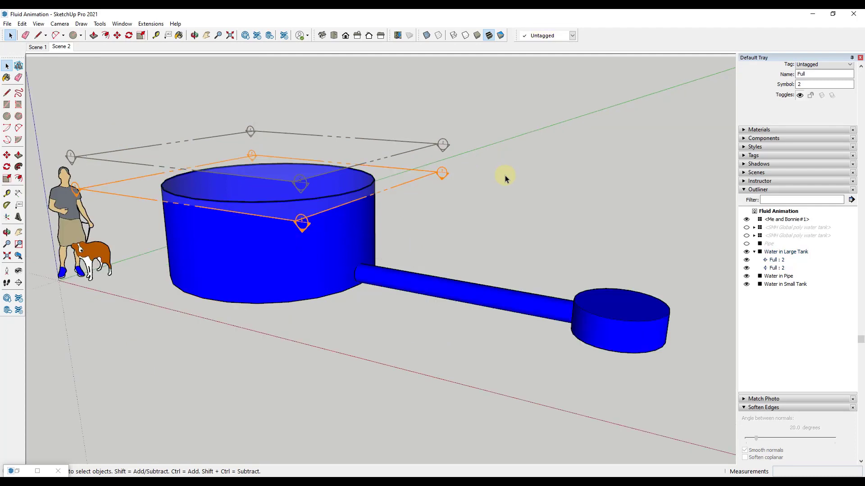
{"action": "right_click", "coordinate": [54, 49]}
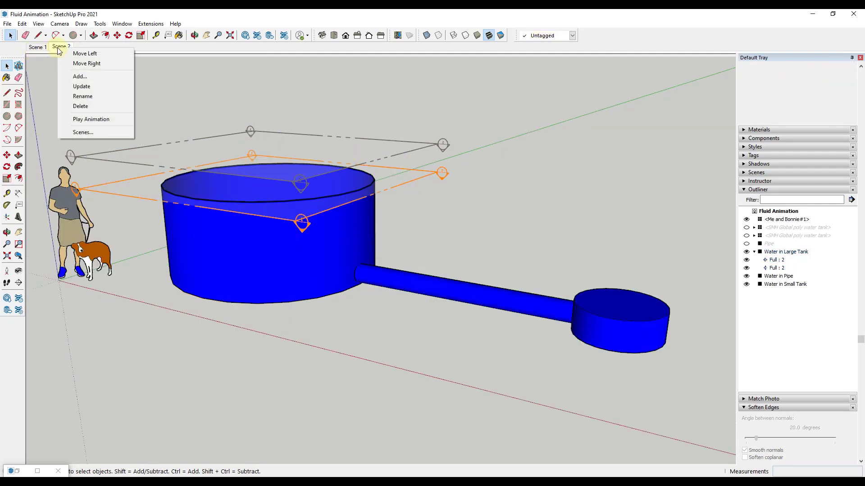
{"action": "left_click", "coordinate": [81, 86]}
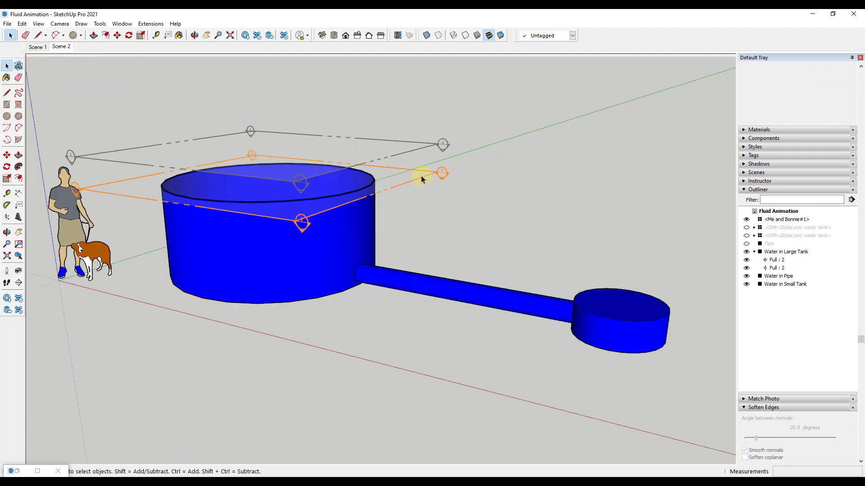
Switch between Scene 1 and Scene 2 to preview the water level transition in the large tank.
{"action": "left_click", "coordinate": [37, 46]}
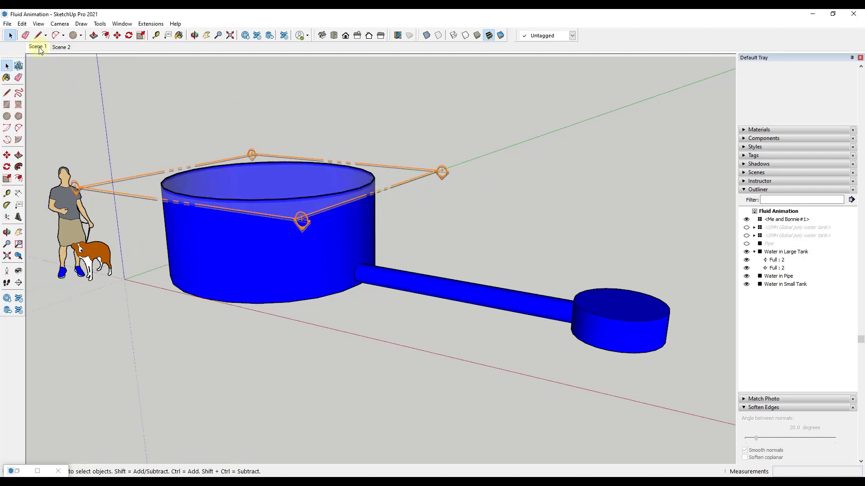
{"action": "left_click", "coordinate": [62, 49]}
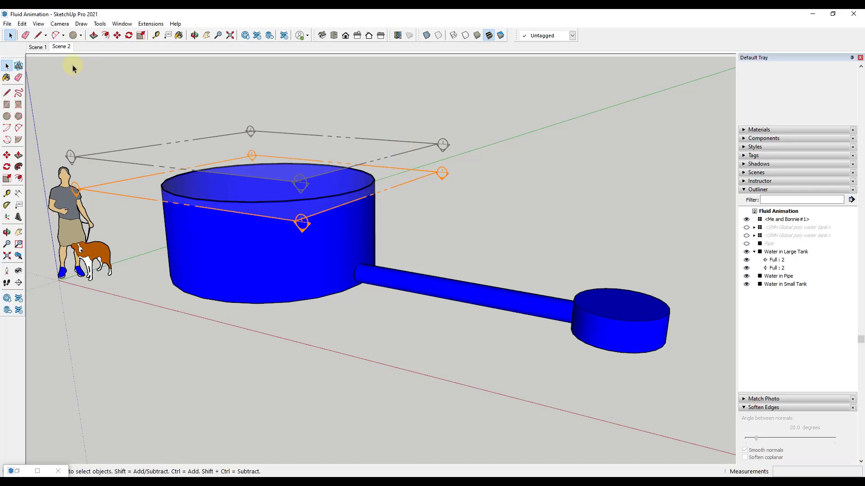
{"action": "left_click", "coordinate": [37, 47]}
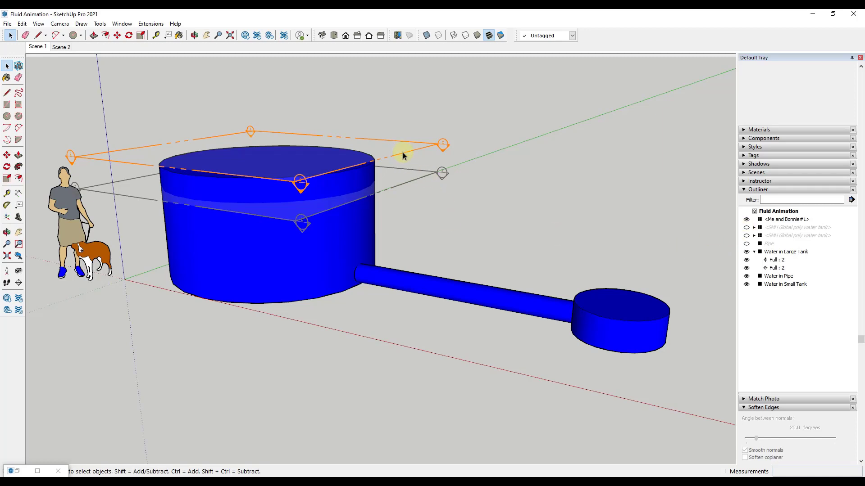
Unhide both poly water tanks and the pipe, and switch scenes without updating them to test their visibility.
{"action": "left_click", "coordinate": [746, 227]}
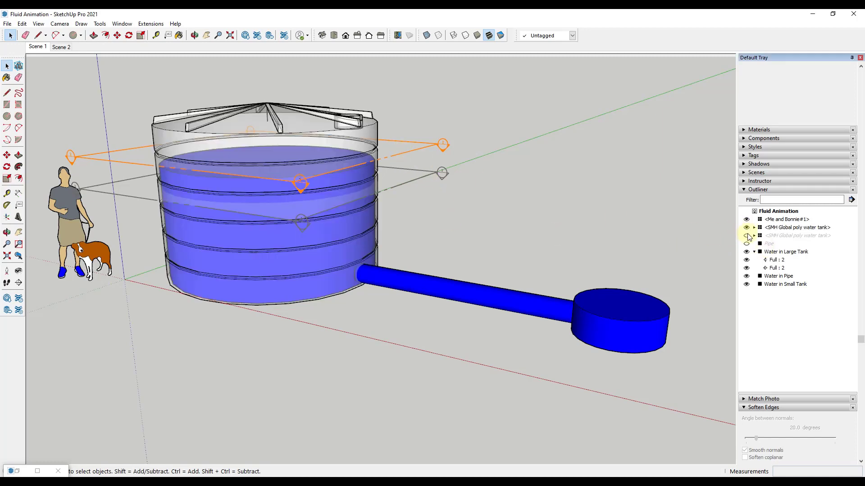
{"action": "left_click", "coordinate": [747, 235]}
{"action": "left_click", "coordinate": [747, 244]}
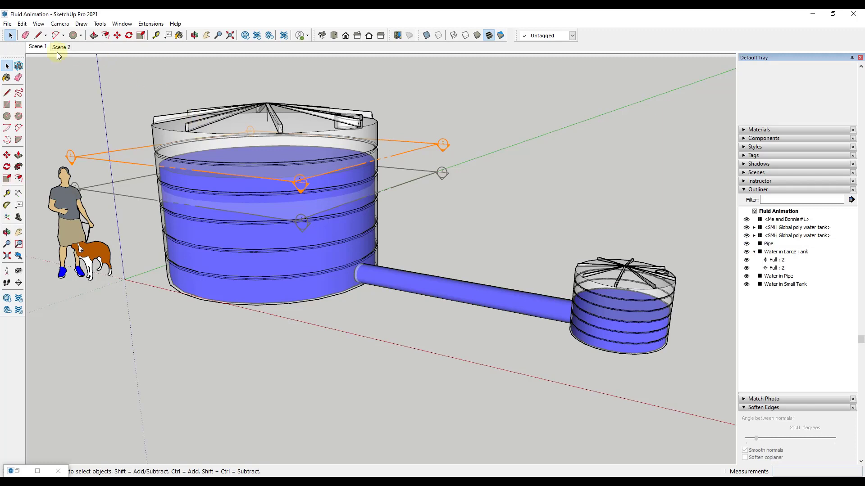
{"action": "left_click", "coordinate": [38, 47]}
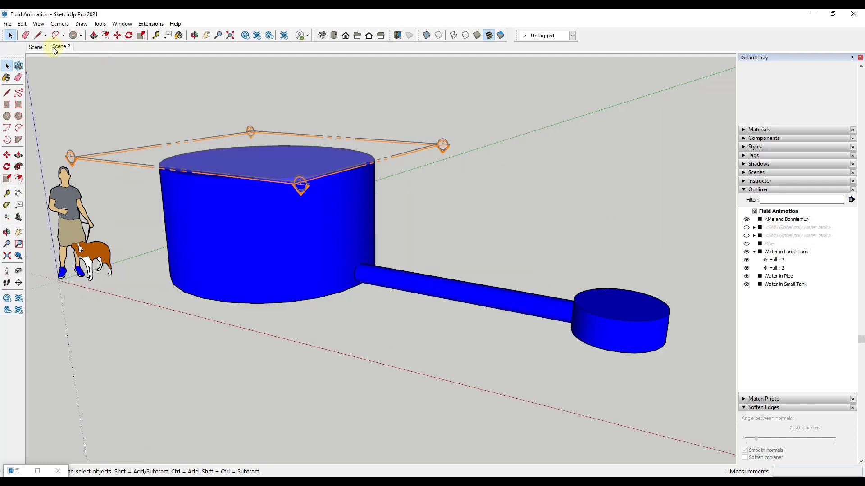
Unhide both poly water tanks and the pipe in Scene 1, and update that scene.
{"action": "left_click", "coordinate": [747, 228]}
{"action": "left_click", "coordinate": [746, 236]}
{"action": "left_click", "coordinate": [747, 244]}
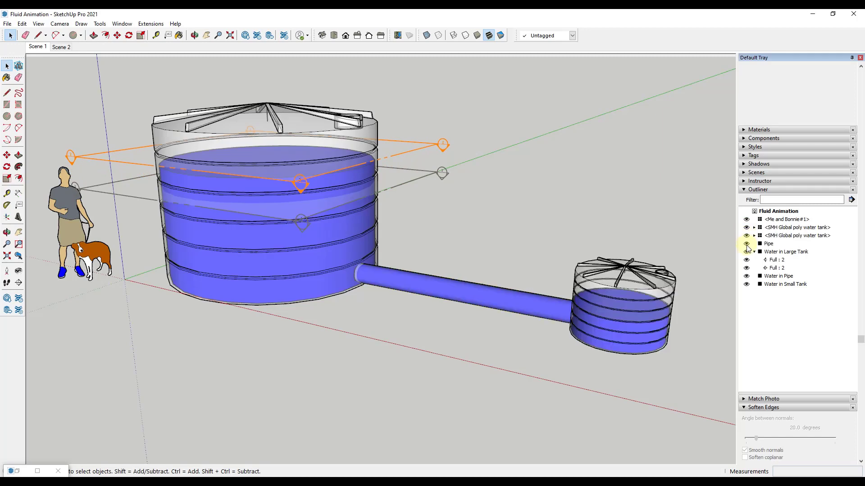
{"action": "right_click", "coordinate": [38, 48]}
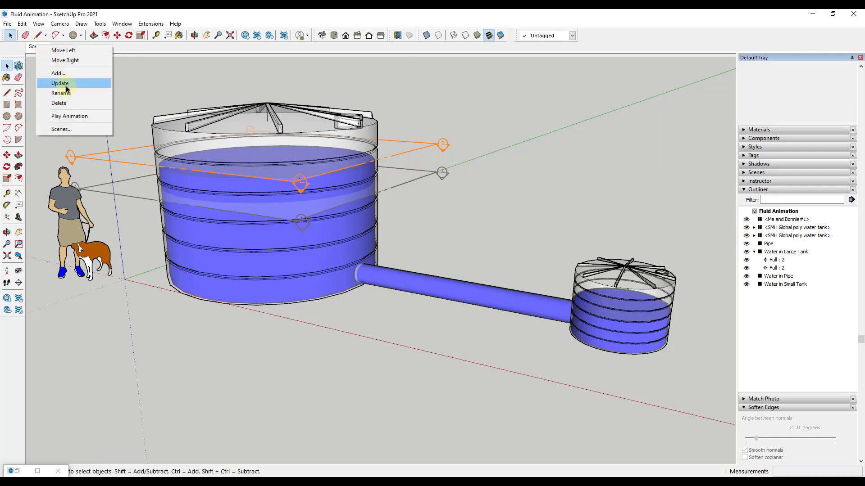
{"action": "left_click", "coordinate": [63, 84]}
Unhide both poly water tanks and the pipe in Scene 2, and update that scene.
{"action": "left_click", "coordinate": [61, 47]}
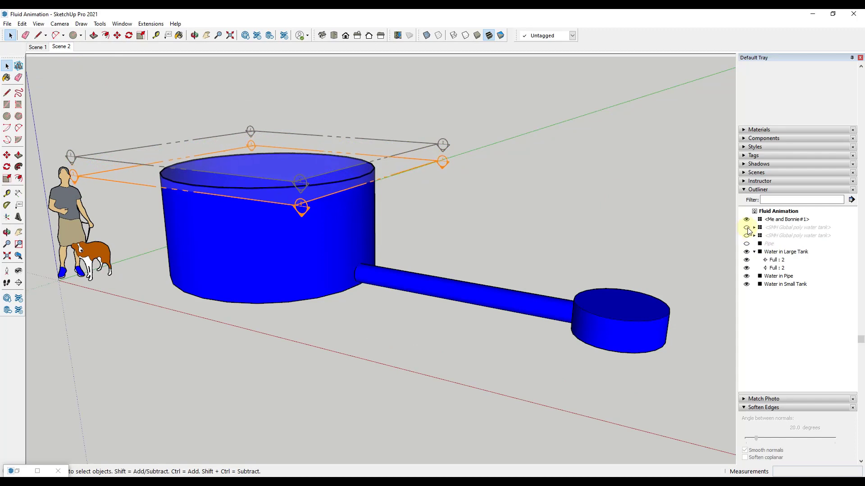
{"action": "left_click", "coordinate": [747, 228]}
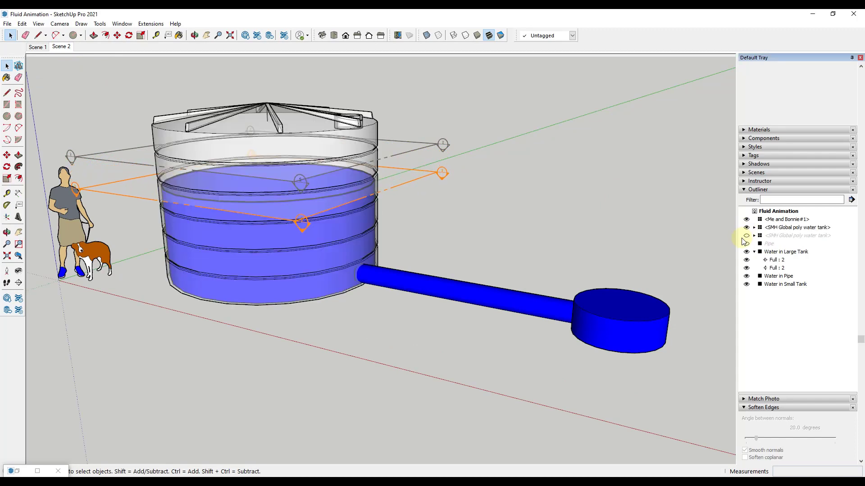
{"action": "left_click", "coordinate": [746, 235]}
{"action": "left_click", "coordinate": [747, 243]}
{"action": "right_click", "coordinate": [61, 48]}
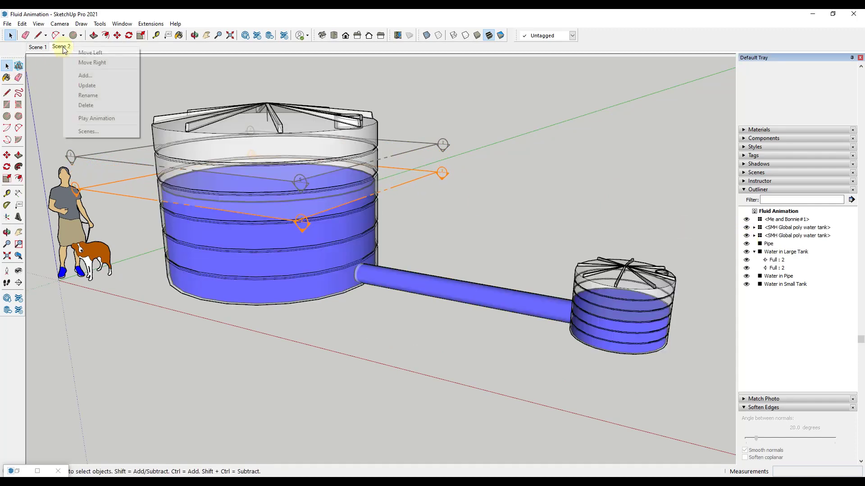
{"action": "left_click", "coordinate": [84, 85]}
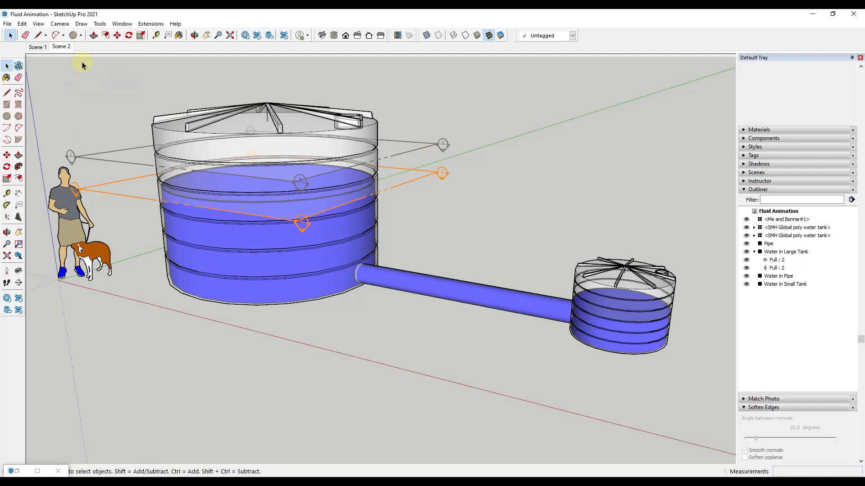
Hide both poly water tanks and the pipe again in Scene 2, and update the scene.
{"action": "left_click", "coordinate": [61, 47]}
{"action": "left_click", "coordinate": [746, 244]}
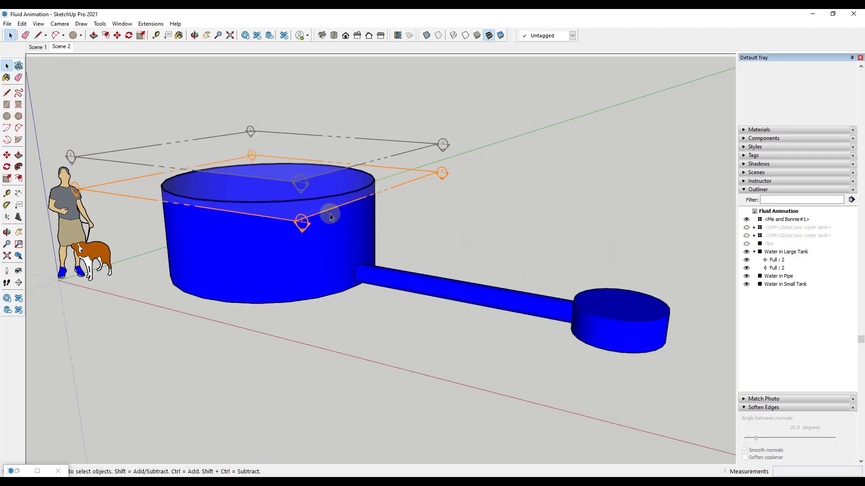
{"action": "right_click", "coordinate": [61, 52]}
{"action": "left_click", "coordinate": [79, 85]}
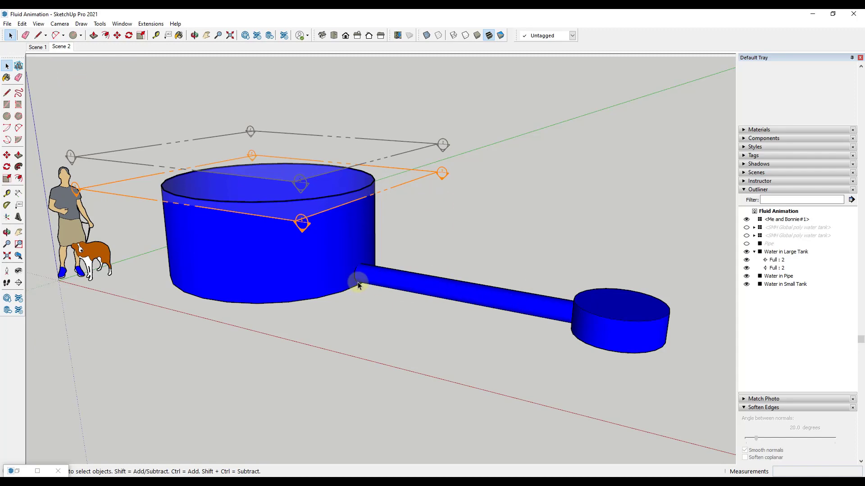
{"action": "double_click", "coordinate": [625, 311]}
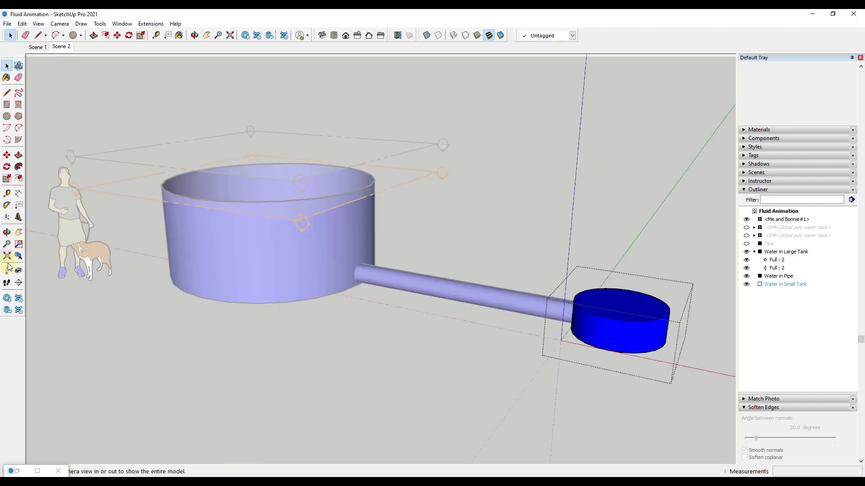
{"action": "left_click", "coordinate": [564, 238]}
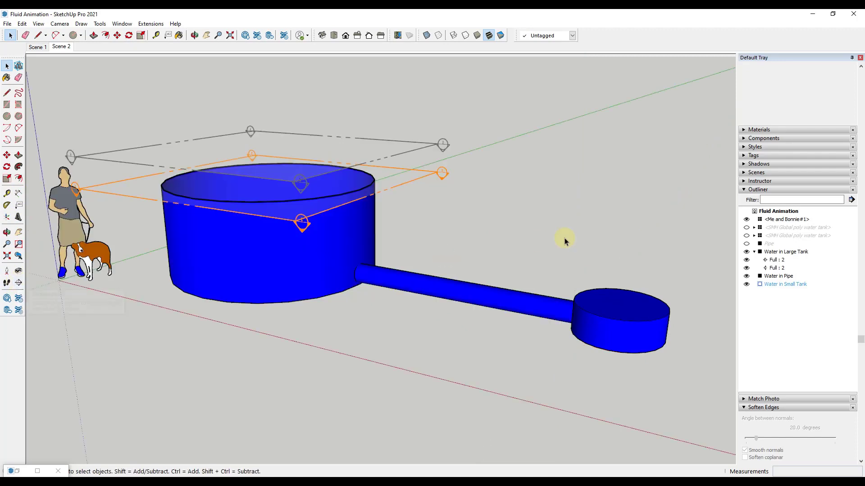
{"action": "left_click", "coordinate": [469, 291]}
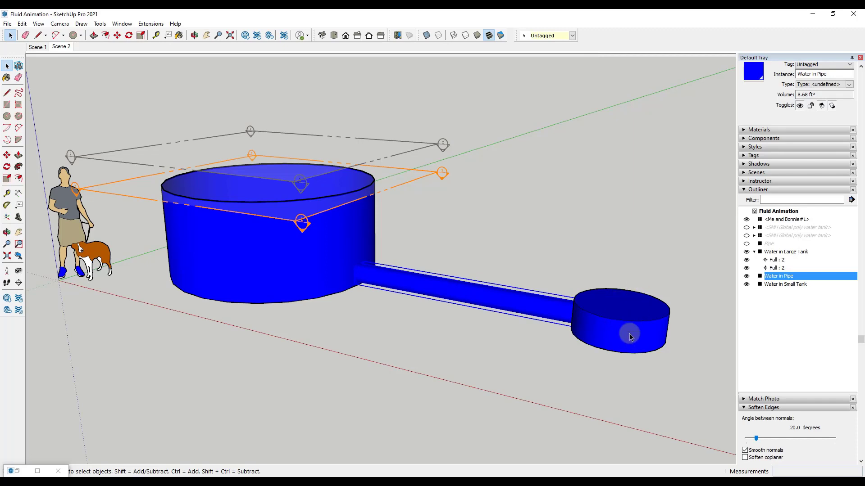
Inside the Water in Pipe group, place a section plane across the pipe's large-tank end, named Empty with symbol 4.
{"action": "double_click", "coordinate": [404, 279]}
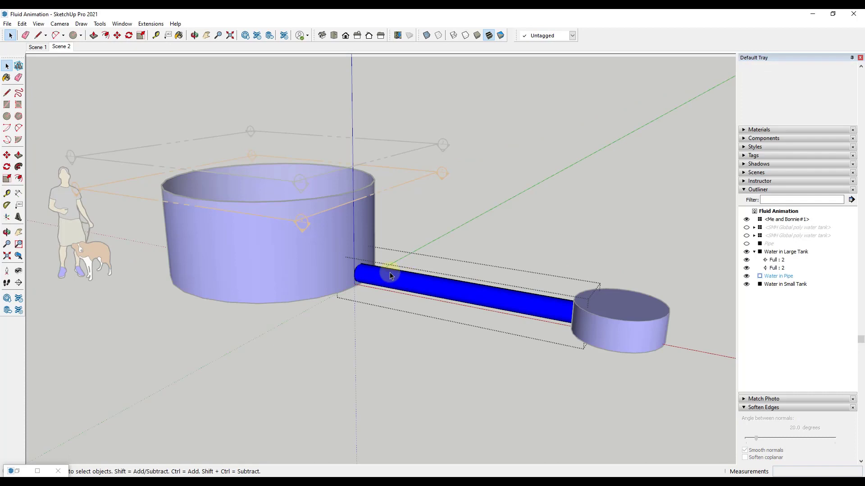
{"action": "left_click", "coordinate": [19, 283]}
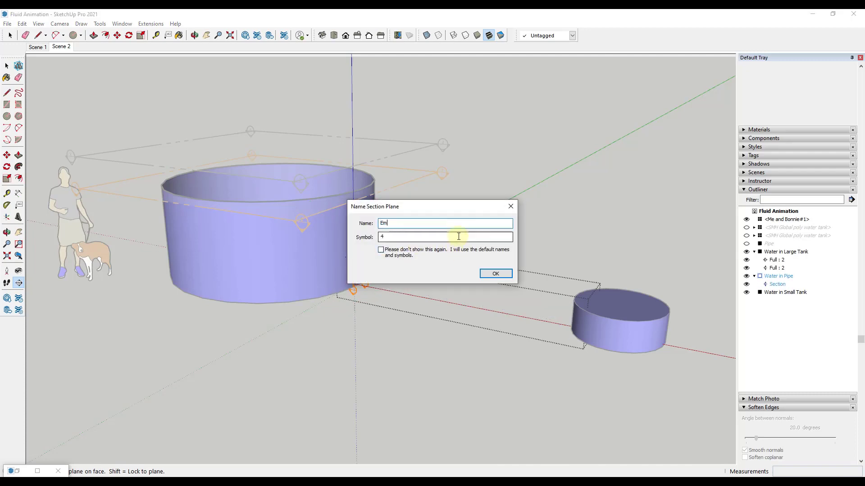
{"action": "key", "text": "Return"}
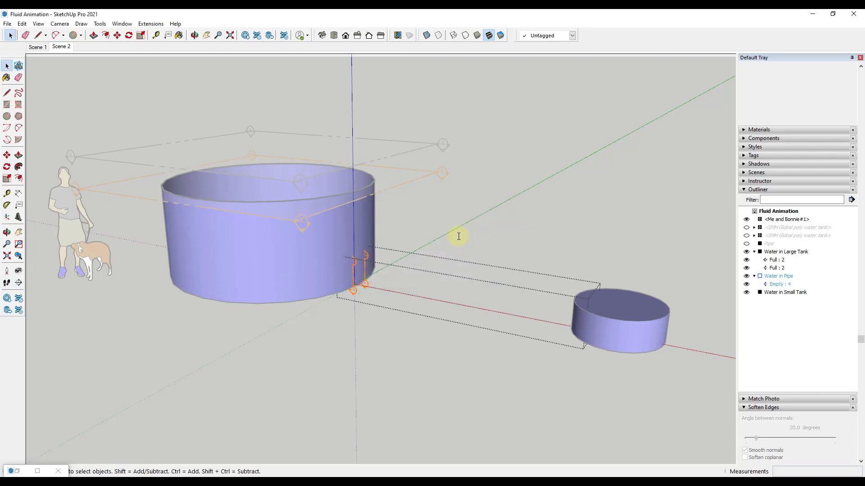
Copy the Empty section plane about 12' 3/4" along the pipe to the small-tank end and name the copy Full.
{"action": "left_click", "coordinate": [353, 264]}
{"action": "key", "text": "m"}
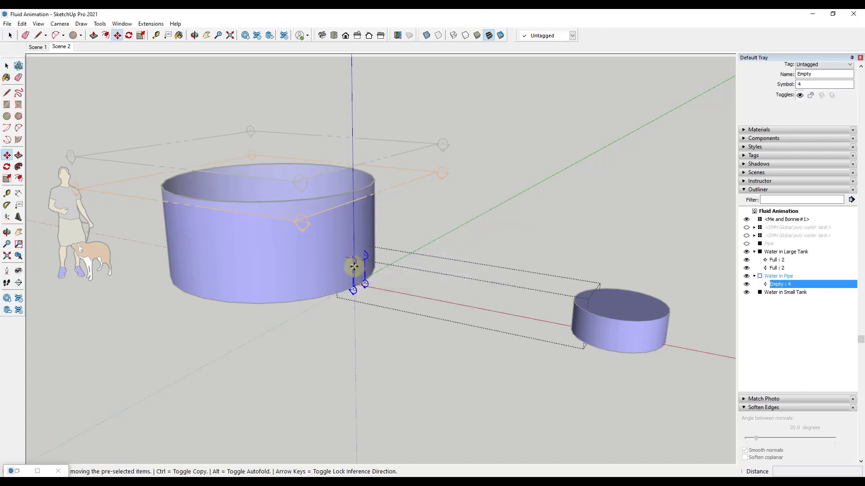
{"action": "left_click", "coordinate": [355, 267]}
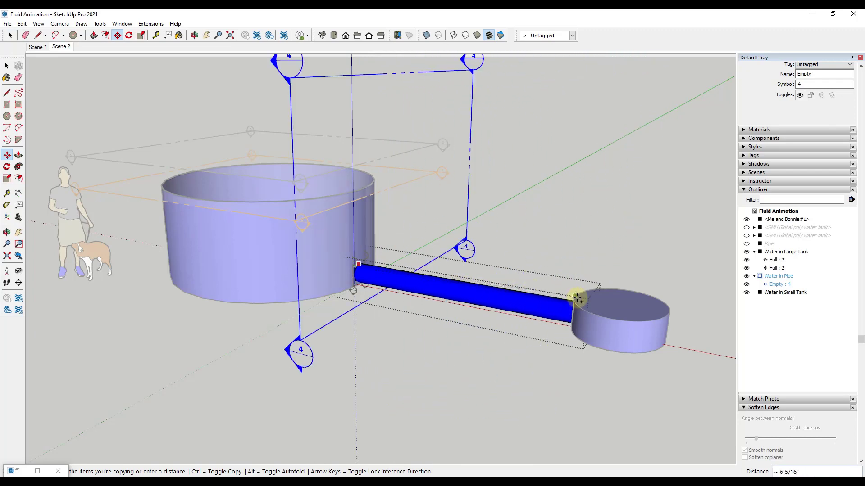
{"action": "left_click", "coordinate": [562, 351]}
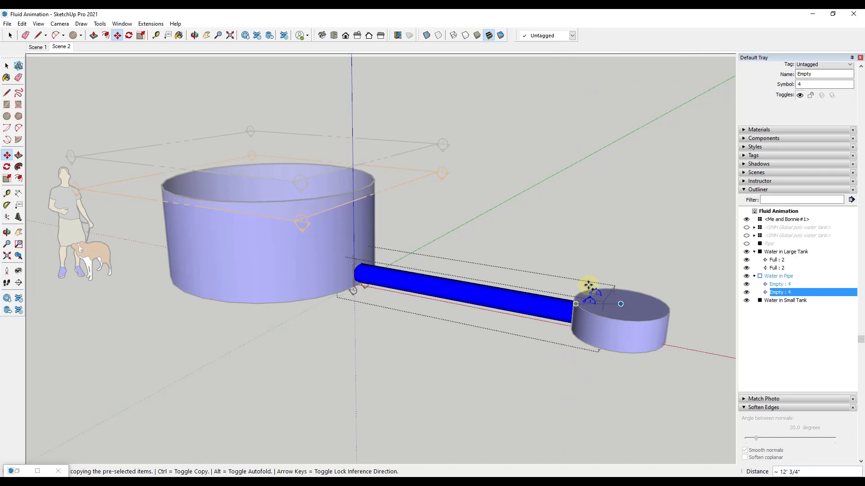
{"action": "right_click", "coordinate": [776, 293]}
{"action": "left_click", "coordinate": [786, 276]}
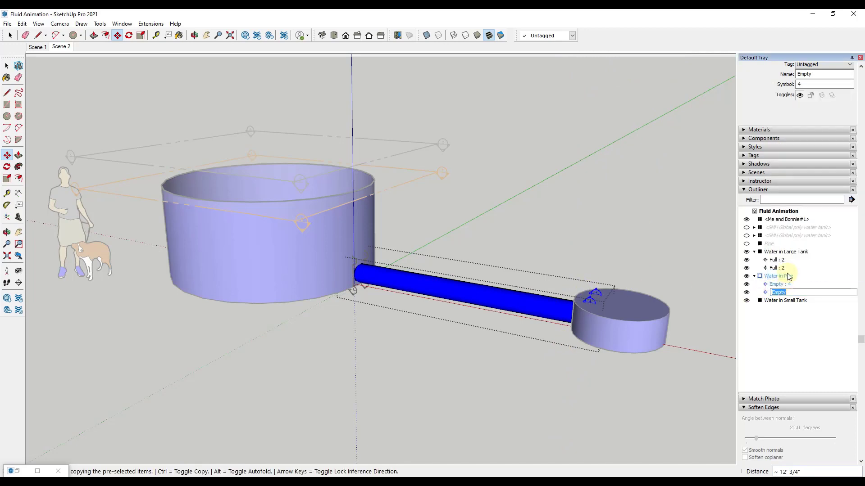
{"action": "type", "text": "Full"}
{"action": "key", "text": "Return"}
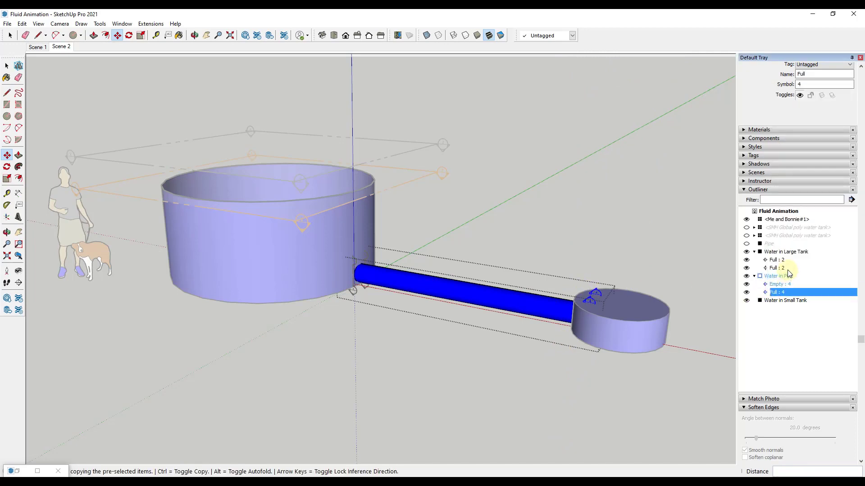
Rename the lower section plane in the Water in Large Tank group as Lower.
{"action": "left_click", "coordinate": [779, 267]}
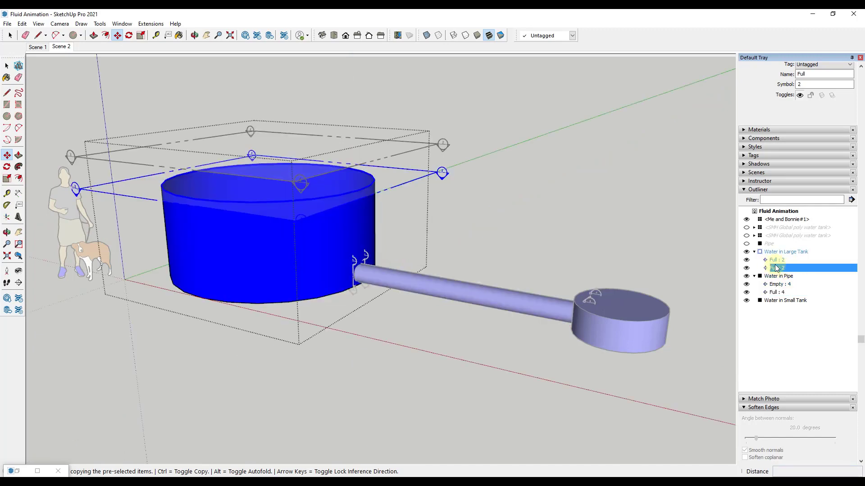
{"action": "right_click", "coordinate": [776, 270]}
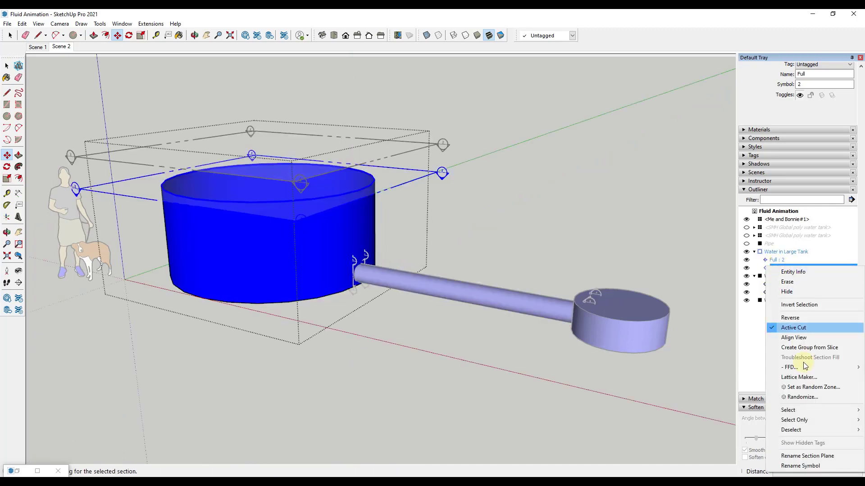
{"action": "left_click", "coordinate": [792, 456]}
{"action": "type", "text": "Lo"}
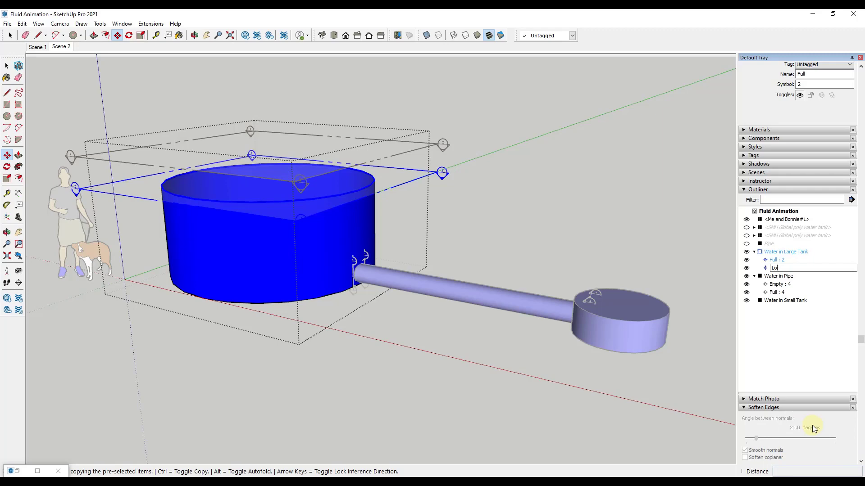
{"action": "type", "text": "wer"}
{"action": "key", "text": "Return"}
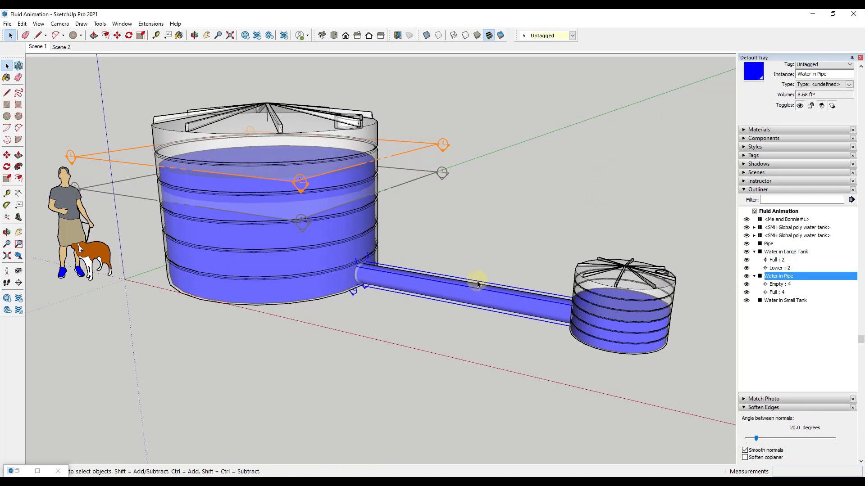
Hide both poly water tanks in Scene 1 while keeping the pipe shown, and update that scene.
{"action": "left_click", "coordinate": [746, 236]}
{"action": "left_click", "coordinate": [746, 244]}
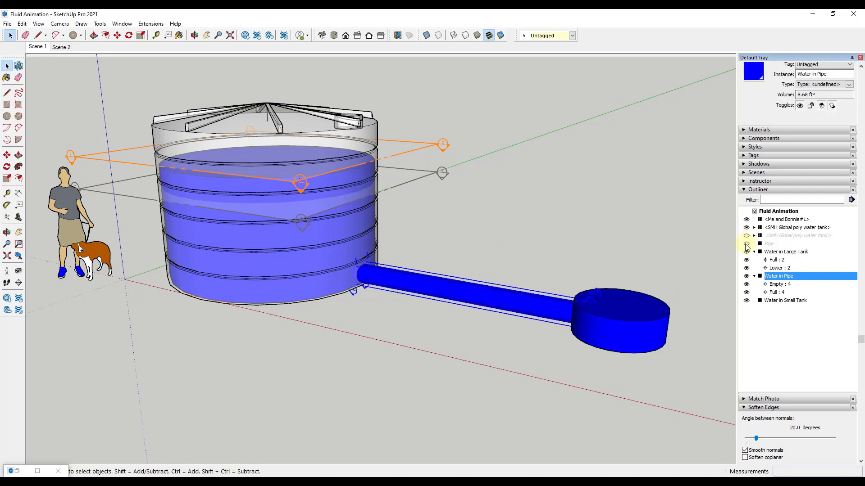
{"action": "left_click", "coordinate": [746, 243]}
{"action": "left_click", "coordinate": [747, 219]}
{"action": "left_click", "coordinate": [747, 219]}
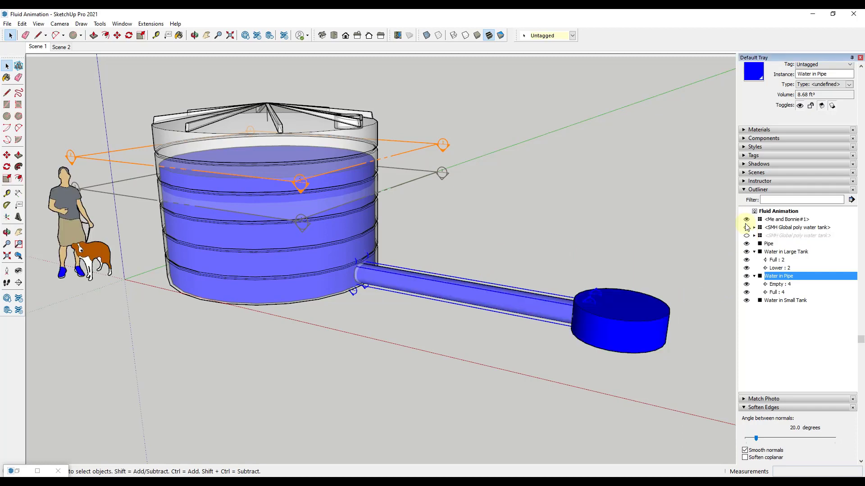
{"action": "left_click", "coordinate": [746, 227]}
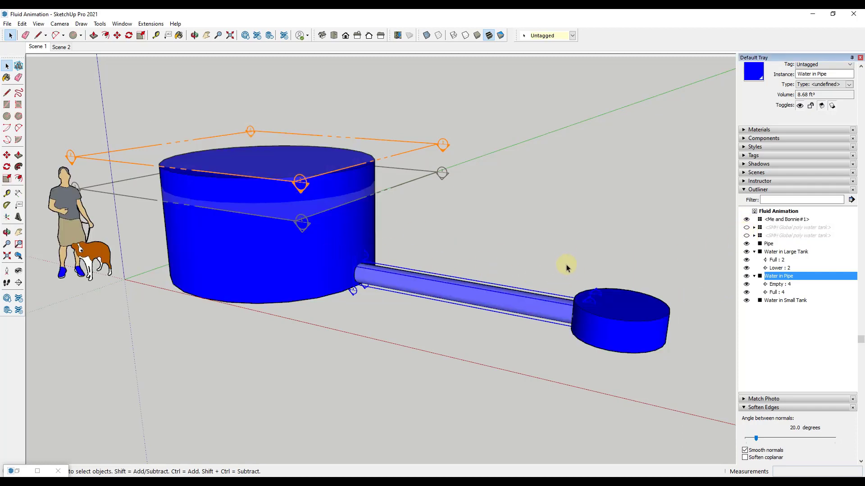
{"action": "right_click", "coordinate": [37, 47]}
{"action": "left_click", "coordinate": [61, 85]}
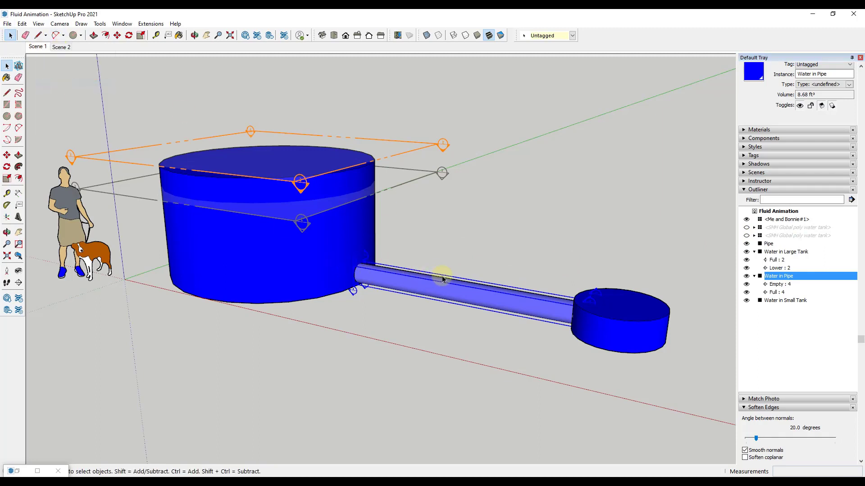
Make the Empty section plane the active cut inside the Water in Pipe group while in Scene 1.
{"action": "double_click", "coordinate": [437, 291]}
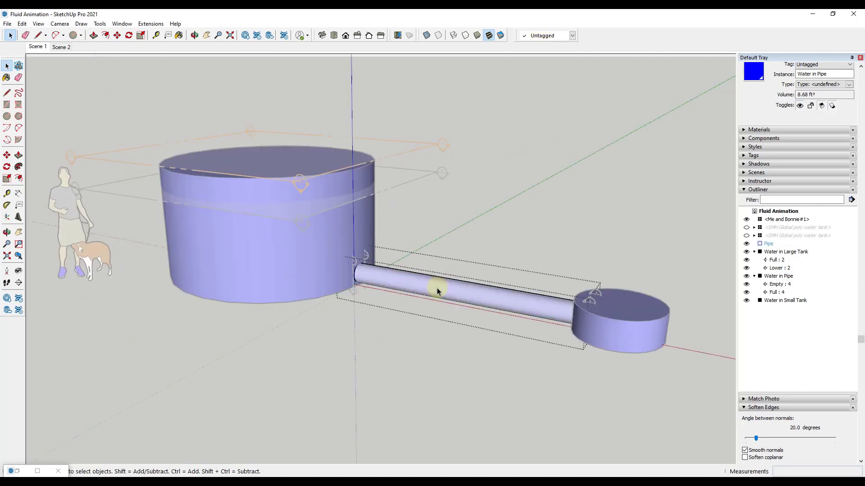
{"action": "left_click", "coordinate": [353, 269]}
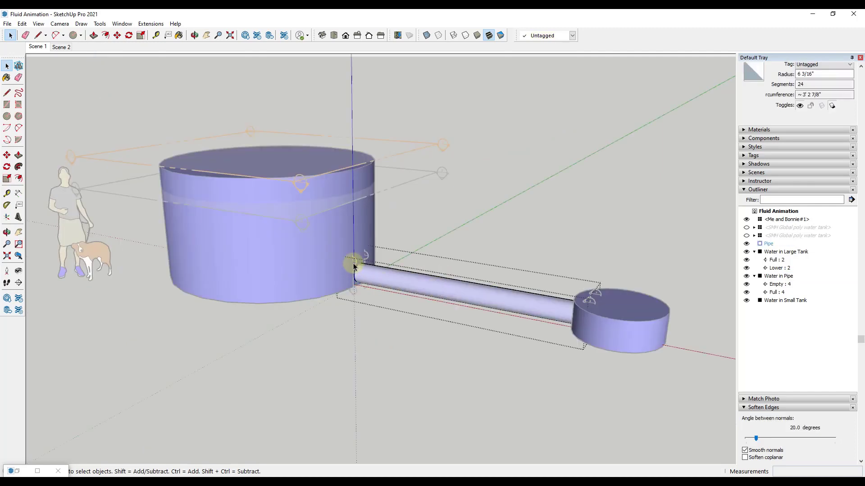
{"action": "left_click", "coordinate": [354, 267]}
{"action": "double_click", "coordinate": [355, 266]}
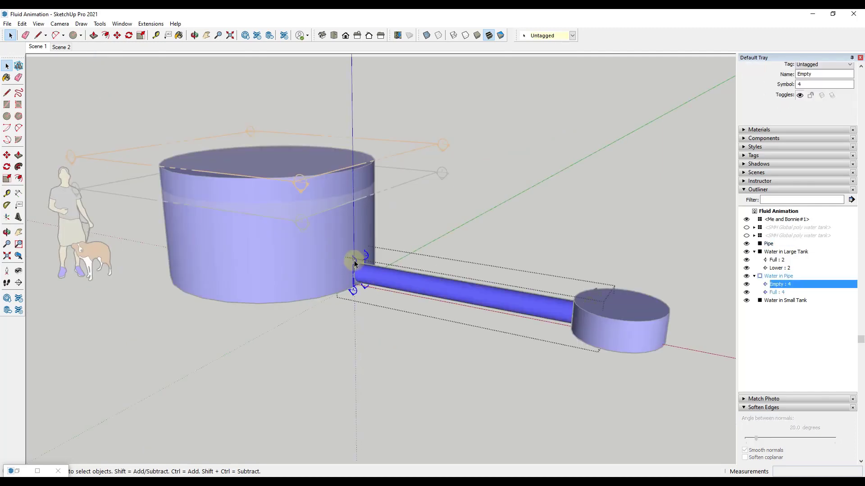
{"action": "right_click", "coordinate": [355, 261]}
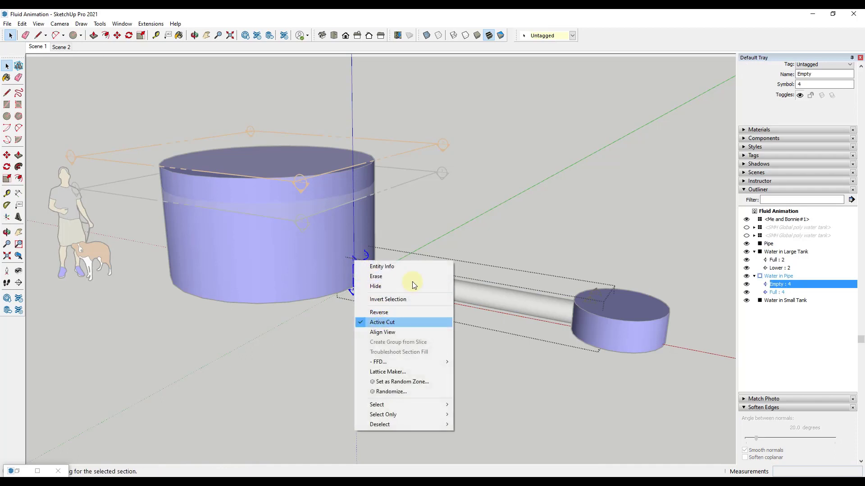
{"action": "left_click", "coordinate": [456, 223]}
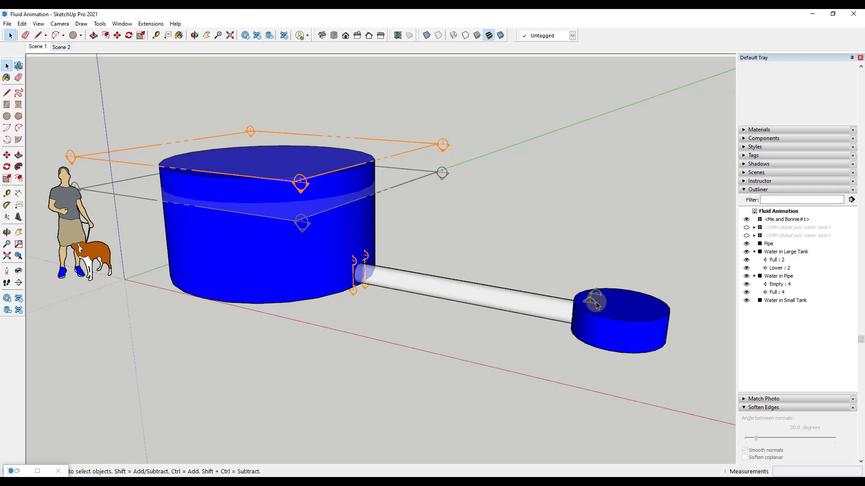
In Scene 2, make the Full section plane the active cut inside the Water in Pipe group, and update the scene.
{"action": "left_click", "coordinate": [62, 48]}
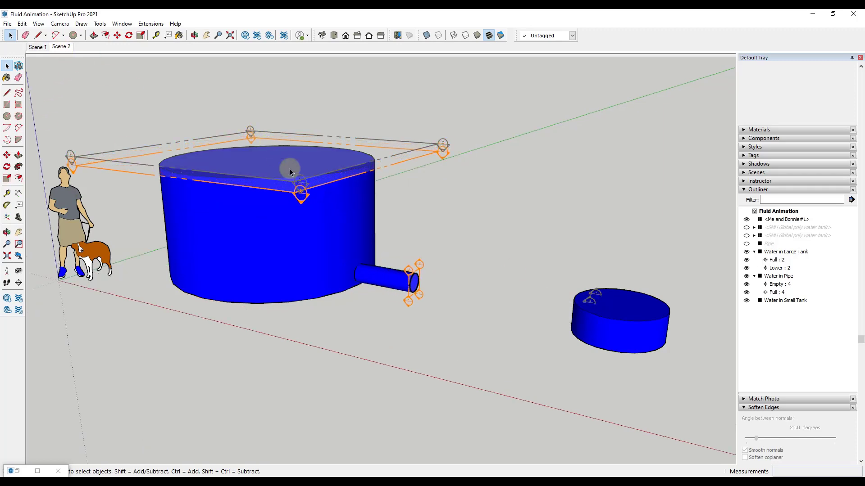
{"action": "left_click", "coordinate": [588, 302]}
{"action": "double_click", "coordinate": [588, 301]}
{"action": "left_click", "coordinate": [589, 302]}
{"action": "right_click", "coordinate": [590, 303]}
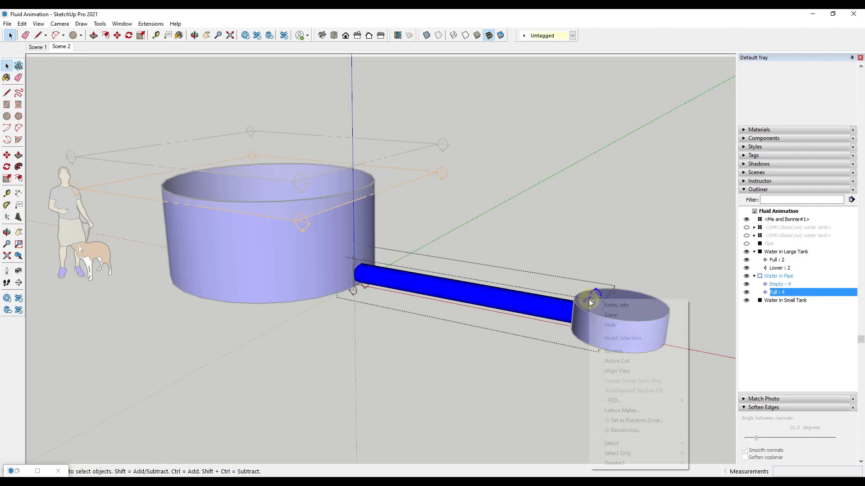
{"action": "left_click", "coordinate": [616, 361]}
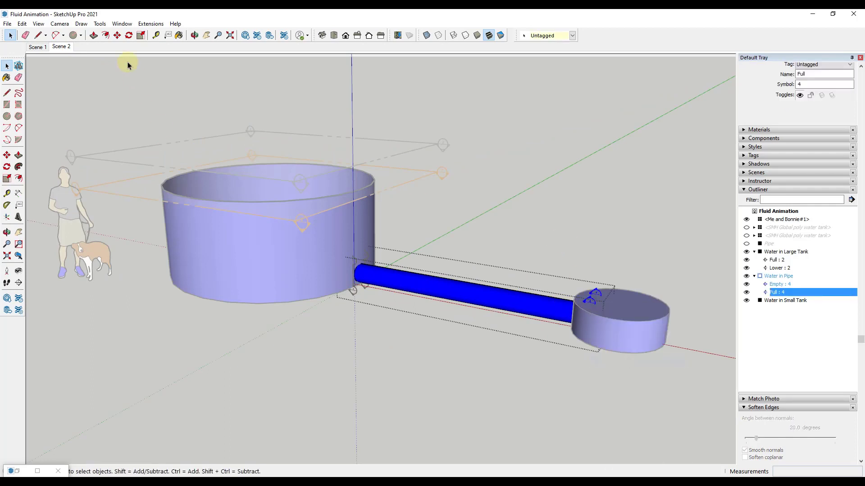
{"action": "right_click", "coordinate": [58, 48]}
{"action": "left_click", "coordinate": [87, 83]}
{"action": "left_click", "coordinate": [530, 178]}
In Scene 1, make the Empty section plane the active cut inside the Water in Pipe group, and update the scene.
{"action": "left_click", "coordinate": [40, 49]}
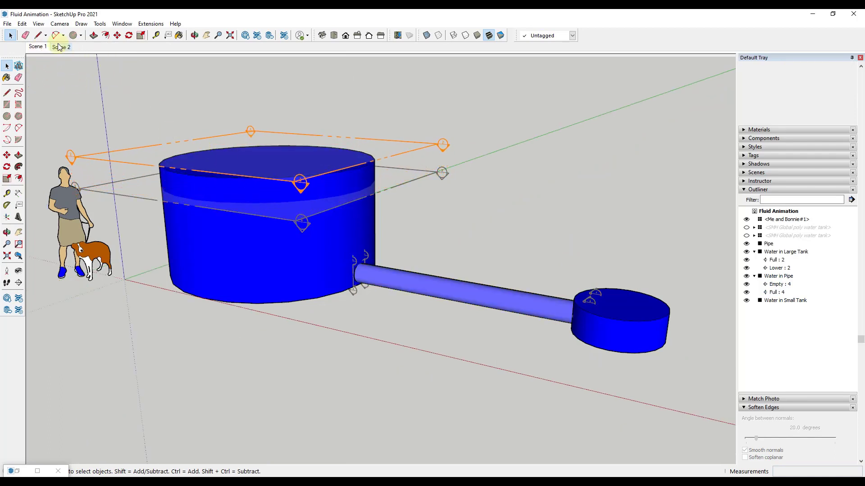
{"action": "left_click", "coordinate": [356, 263]}
{"action": "left_click", "coordinate": [358, 264]}
{"action": "double_click", "coordinate": [360, 264]}
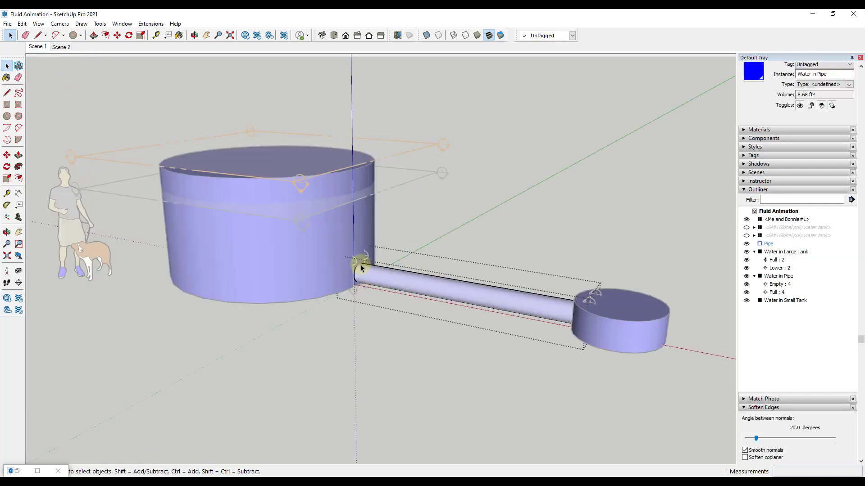
{"action": "double_click", "coordinate": [355, 264]}
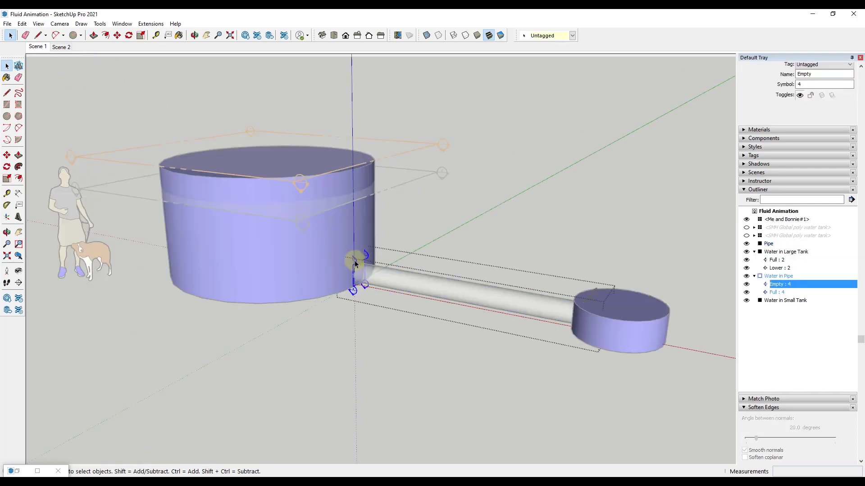
{"action": "right_click", "coordinate": [355, 264]}
{"action": "left_click", "coordinate": [39, 47]}
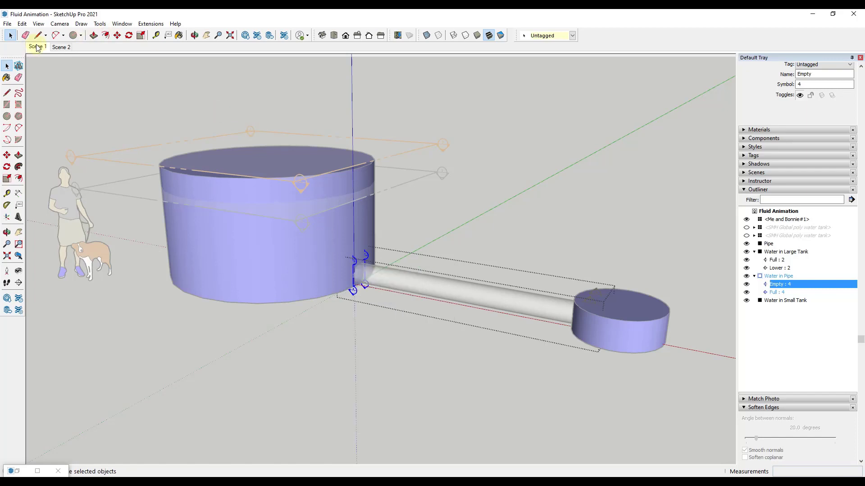
{"action": "right_click", "coordinate": [38, 48]}
{"action": "left_click", "coordinate": [63, 84]}
{"action": "left_click", "coordinate": [429, 121]}
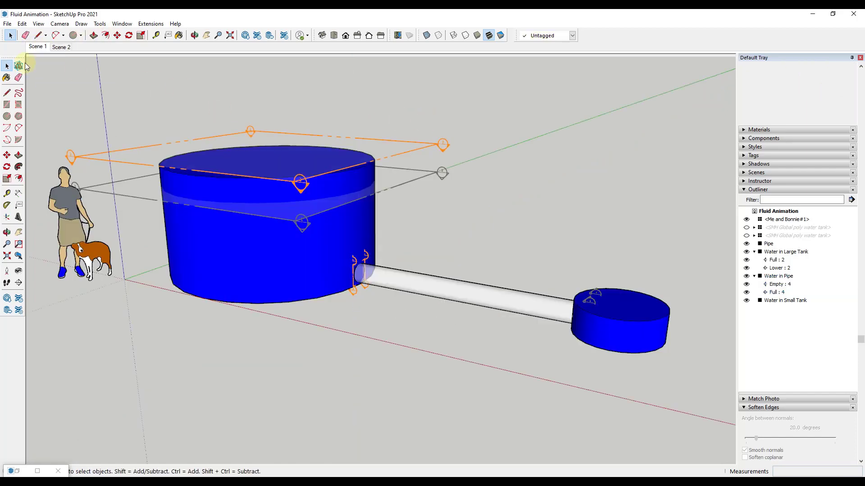
Switch back and forth between Scene 1 and Scene 2 to preview the water moving in the large tank and pipe.
{"action": "left_click", "coordinate": [37, 48]}
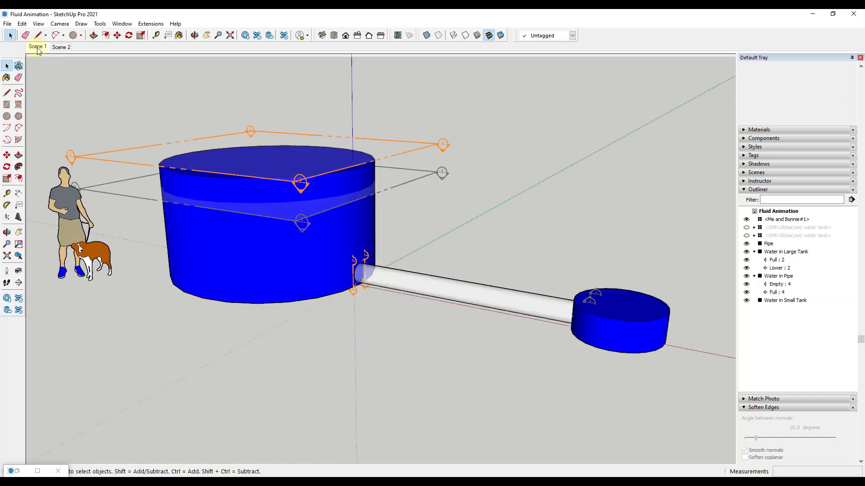
{"action": "left_click", "coordinate": [67, 48]}
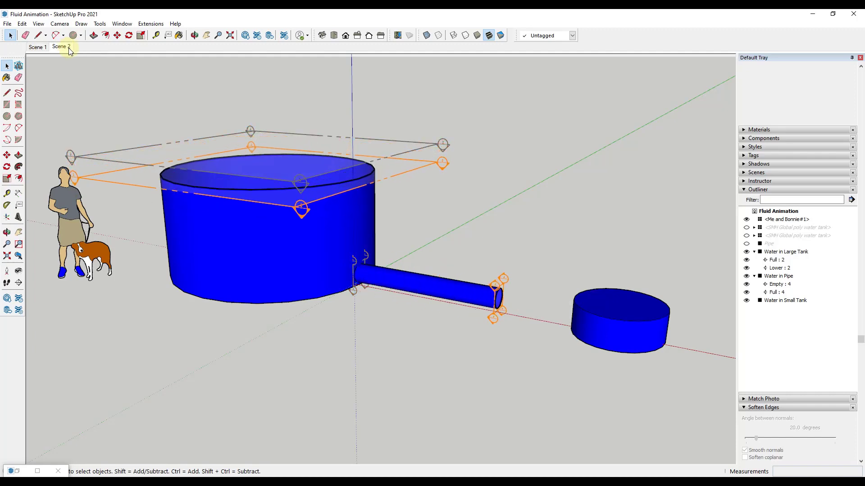
{"action": "left_click", "coordinate": [34, 49]}
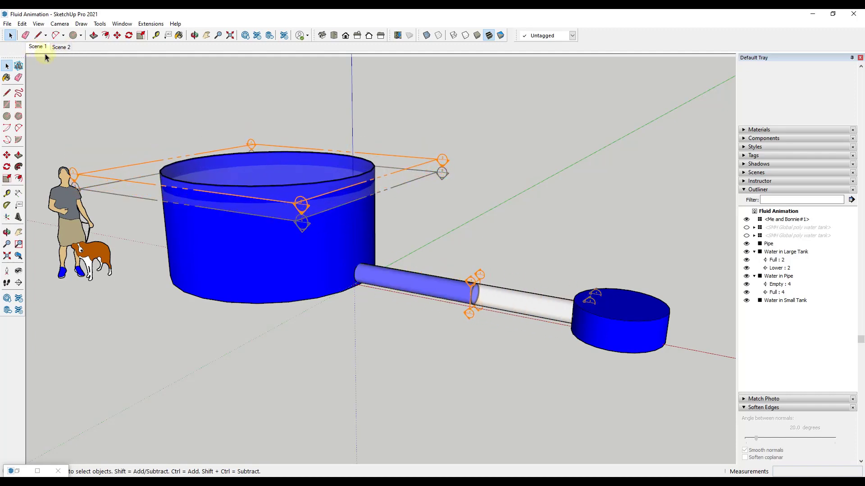
{"action": "left_click", "coordinate": [61, 47]}
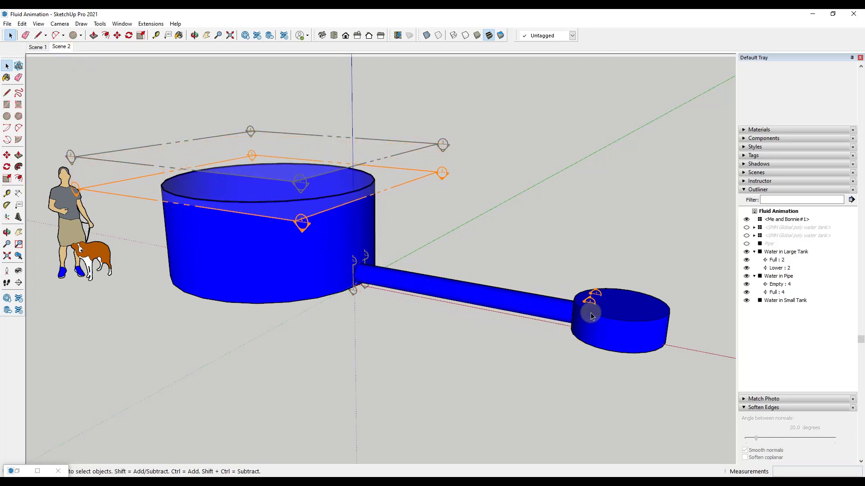
{"action": "left_click", "coordinate": [37, 49]}
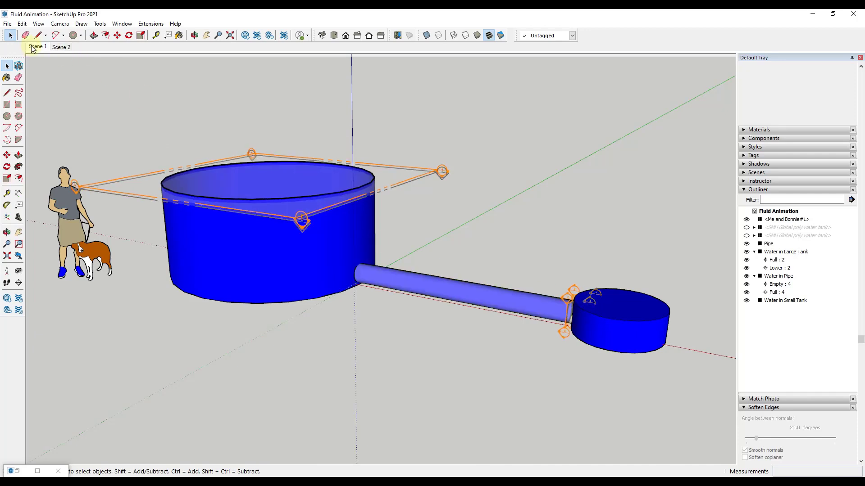
{"action": "left_click", "coordinate": [58, 47]}
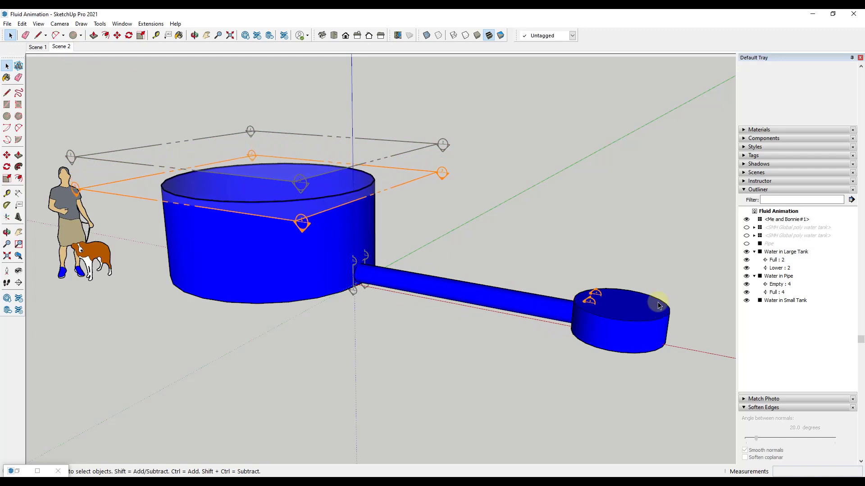
Open the Water in Small Tank group and place a section plane named Full on the water's top face.
{"action": "left_click", "coordinate": [629, 302]}
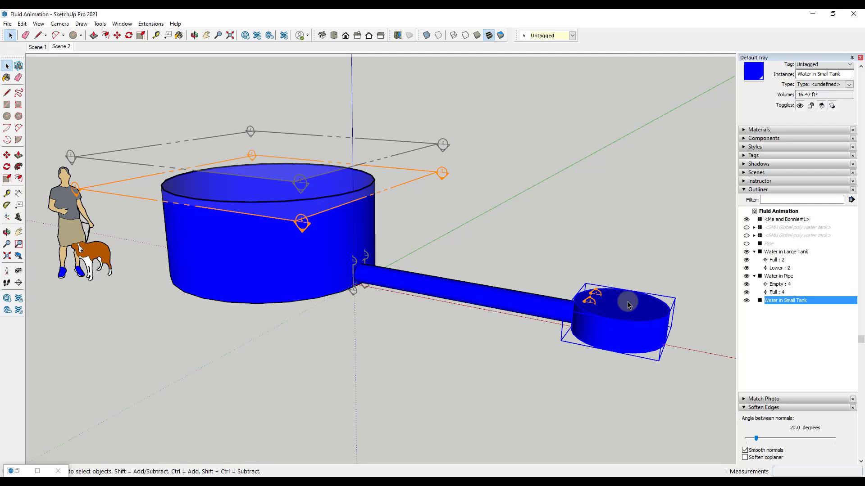
{"action": "double_click", "coordinate": [628, 305]}
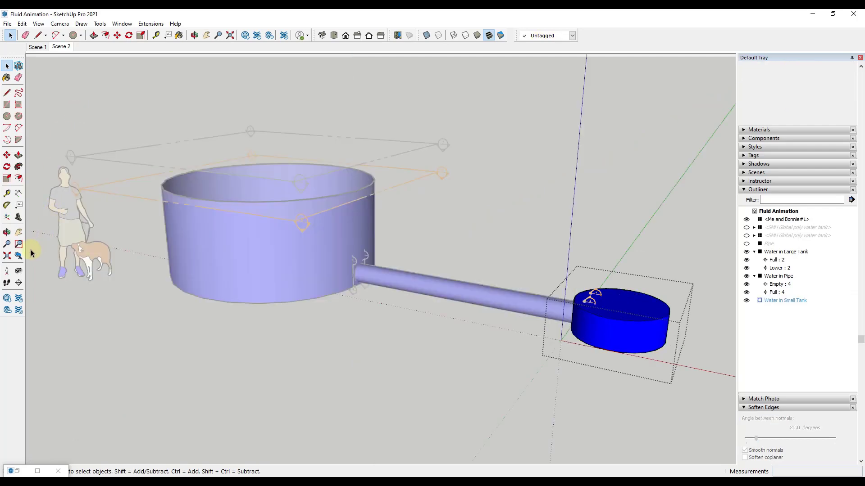
{"action": "left_click", "coordinate": [19, 283]}
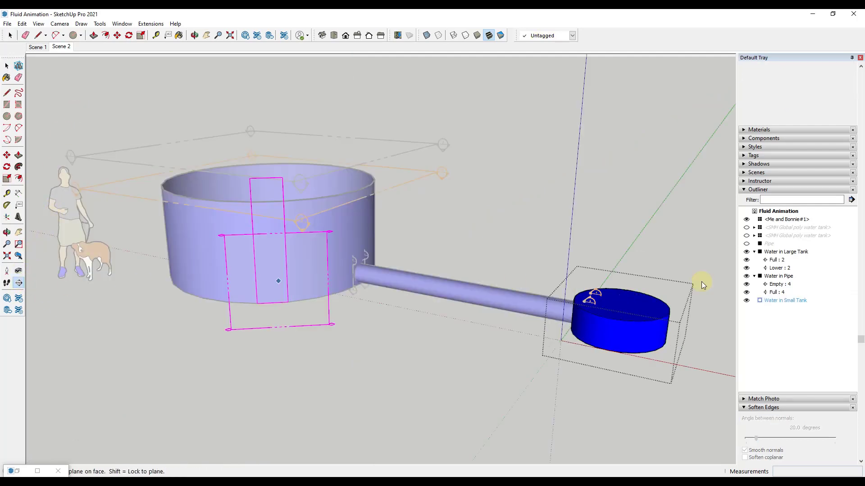
{"action": "left_click", "coordinate": [620, 301]}
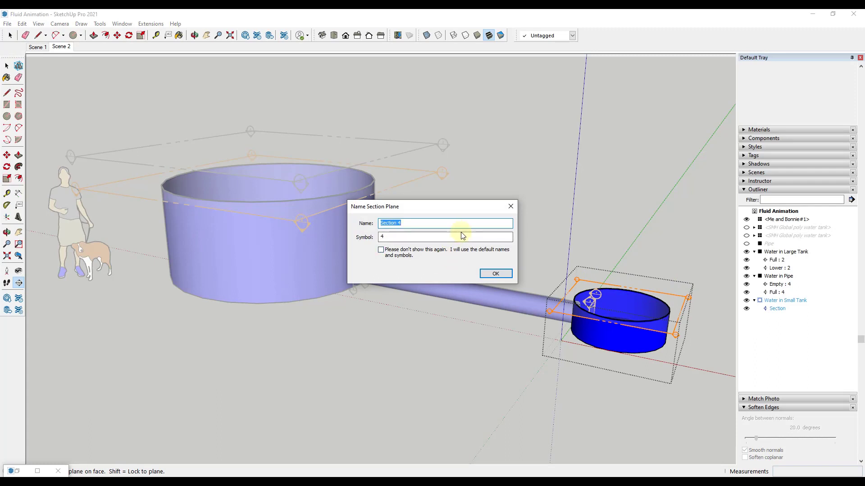
{"action": "type", "text": "Full"}
{"action": "key", "text": "Return"}
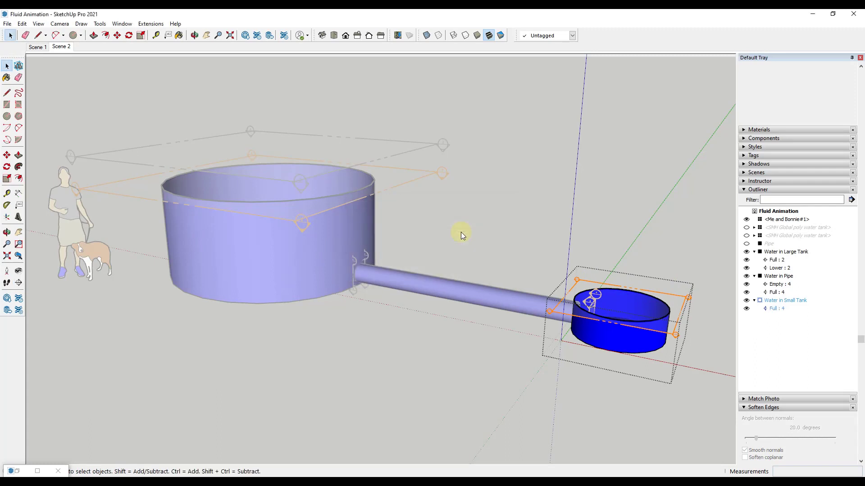
Raise the Full section plane slightly above the small tank's water and place a copy just below the water.
{"action": "left_click", "coordinate": [678, 303]}
{"action": "key", "text": "m"}
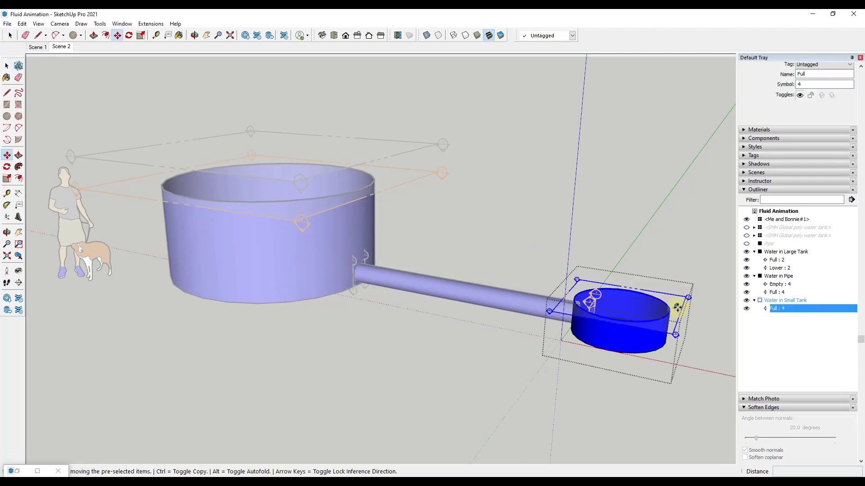
{"action": "key", "text": "space"}
{"action": "left_click_drag", "start_coordinate": [678, 306], "coordinate": [670, 369]}
{"action": "key", "text": "m"}
Rename the copied section plane below the small tank's water as Empty, and delete the extra Full plane beside it.
{"action": "right_click", "coordinate": [771, 325]}
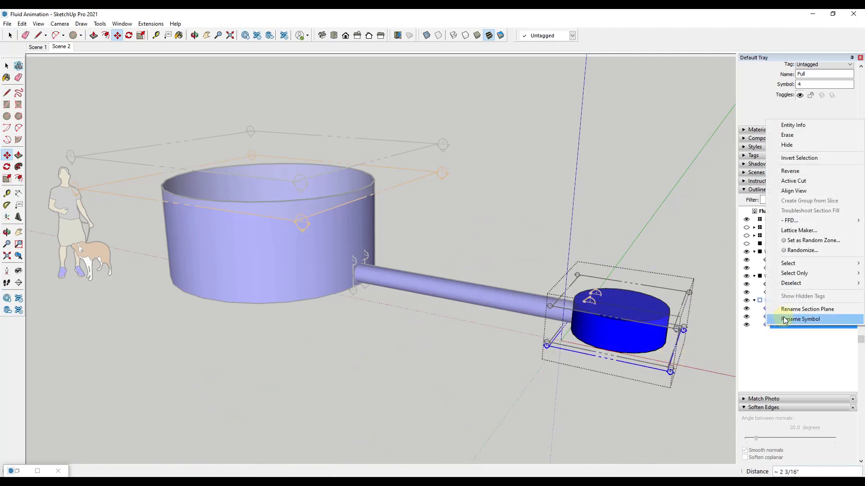
{"action": "left_click", "coordinate": [788, 310]}
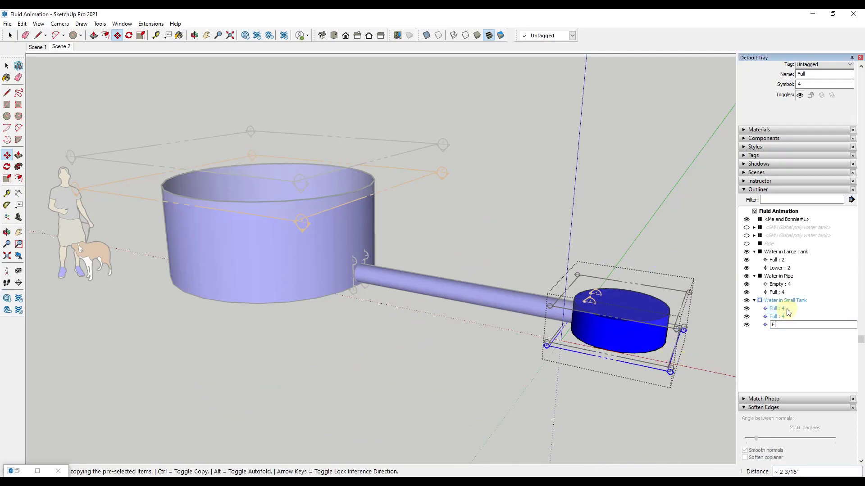
{"action": "key", "text": "Return"}
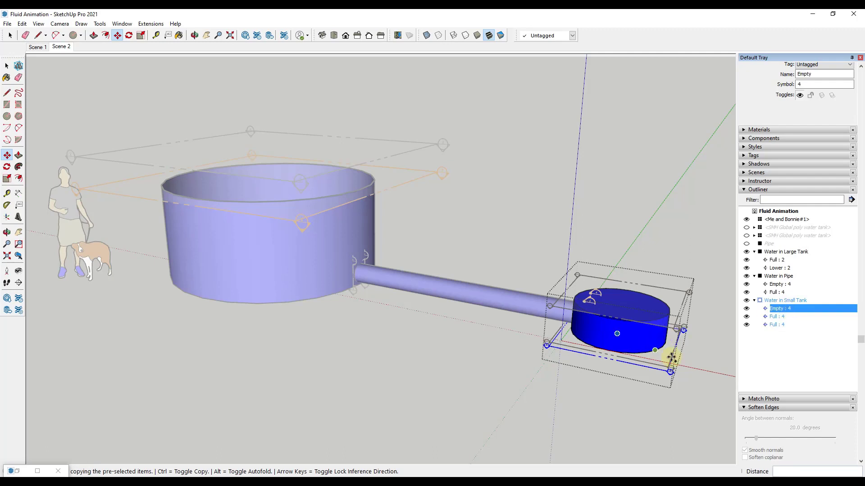
{"action": "key", "text": "space"}
{"action": "left_click", "coordinate": [654, 363]}
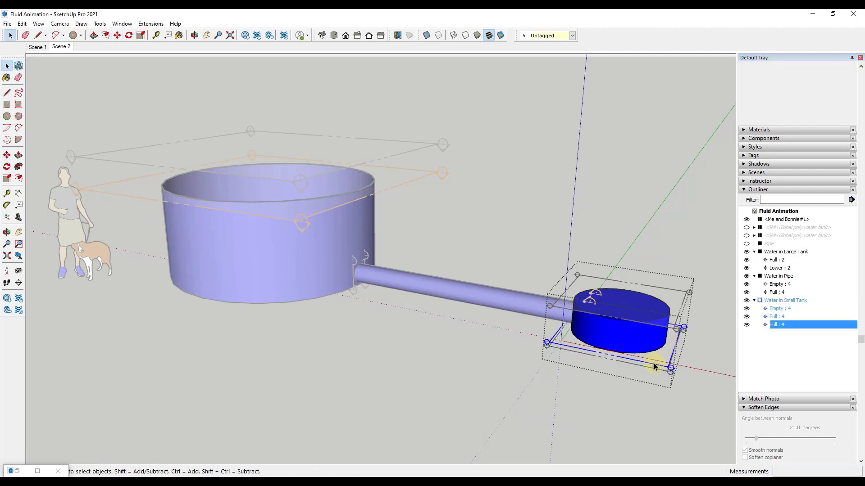
{"action": "key", "text": "Delete"}
In Scene 1, make the Empty section plane the active cut inside the Water in Small Tank group, and update the scene.
{"action": "left_click", "coordinate": [653, 363]}
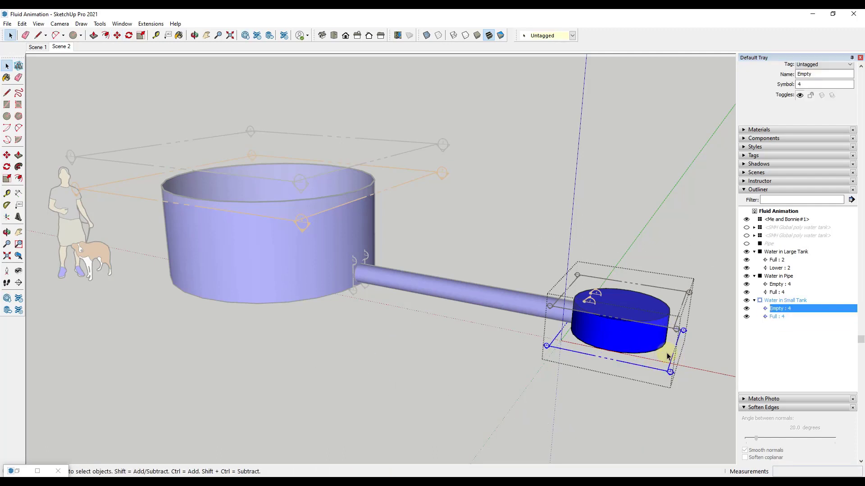
{"action": "left_click", "coordinate": [32, 48]}
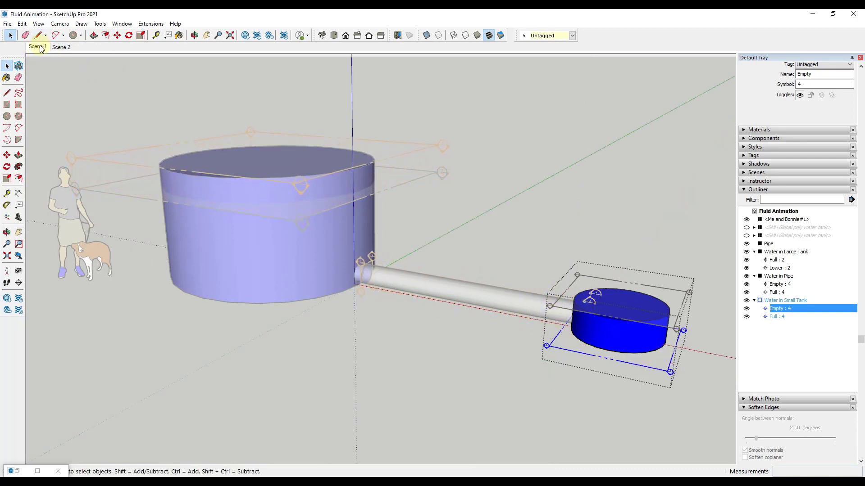
{"action": "left_click", "coordinate": [647, 363]}
{"action": "right_click", "coordinate": [669, 363]}
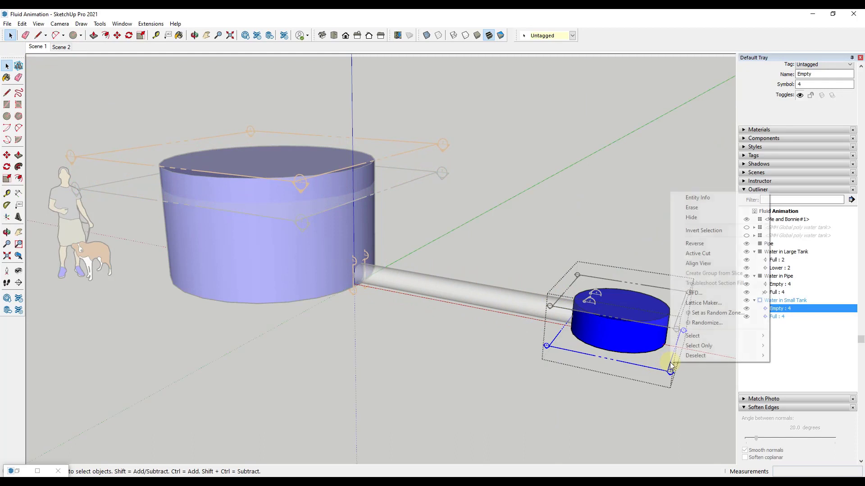
{"action": "left_click", "coordinate": [696, 254]}
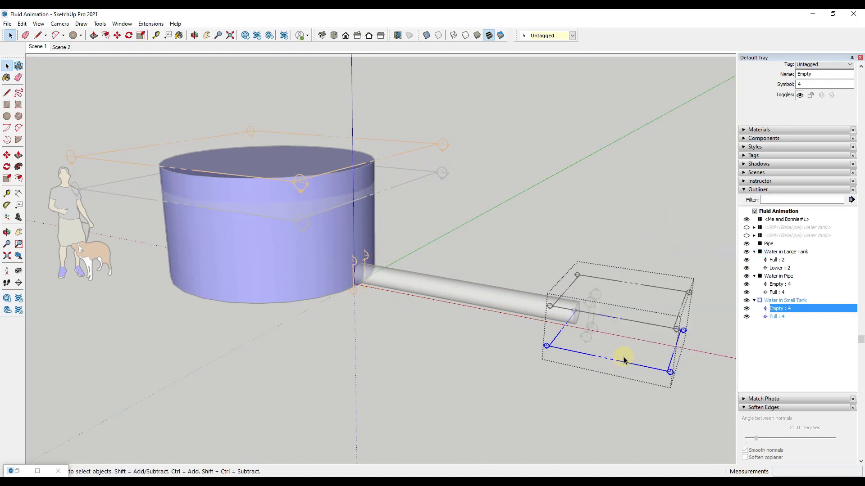
{"action": "right_click", "coordinate": [31, 51]}
{"action": "left_click", "coordinate": [55, 85]}
In Scene 2, make the small tank's Empty section plane the active cut, update the scene, and close the group.
{"action": "left_click", "coordinate": [60, 47]}
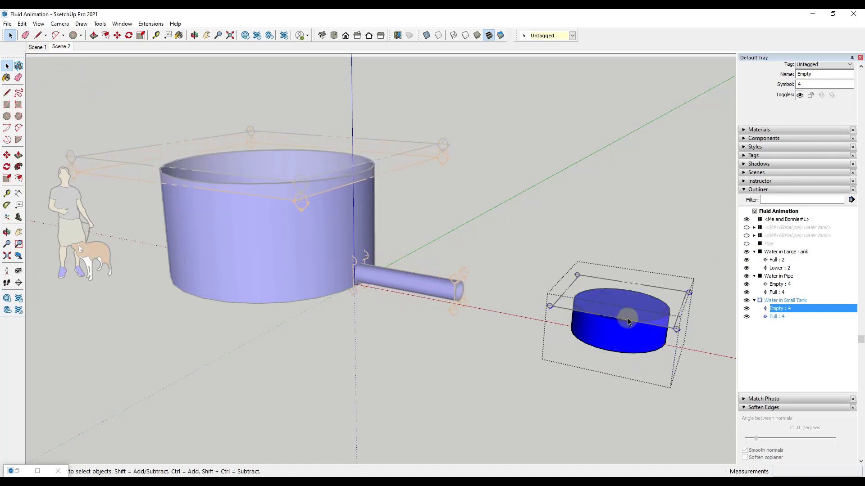
{"action": "right_click", "coordinate": [661, 367]}
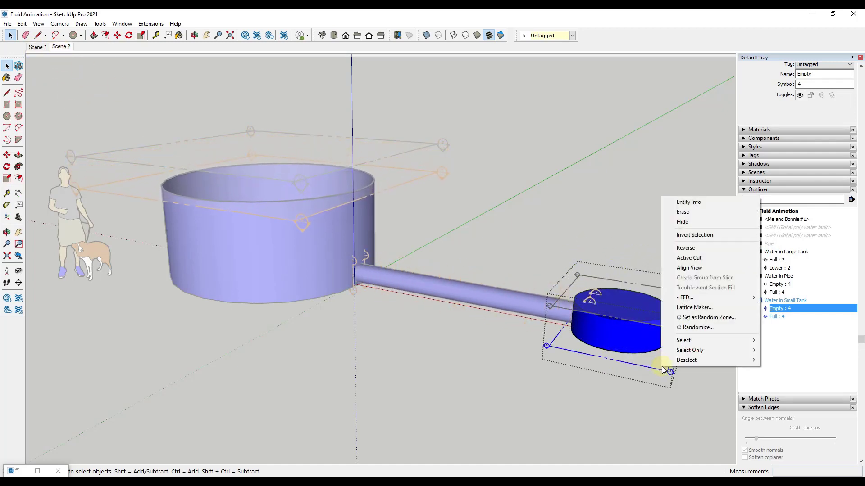
{"action": "left_click", "coordinate": [689, 258]}
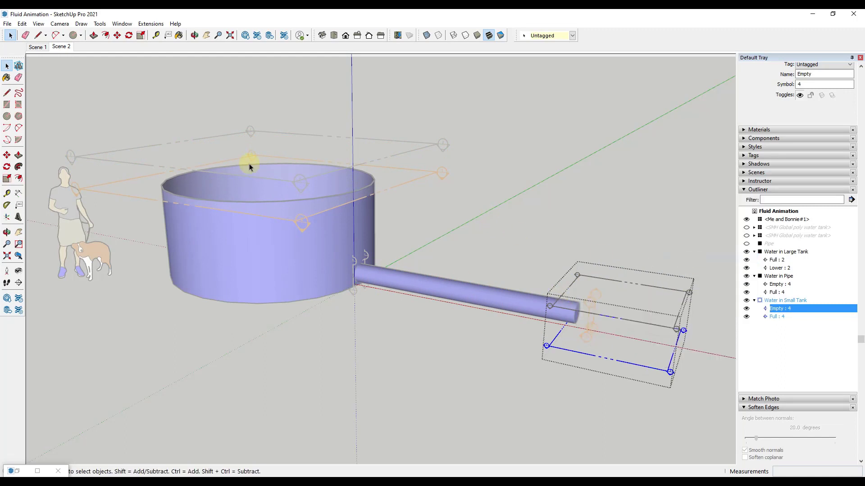
{"action": "right_click", "coordinate": [50, 48]}
{"action": "left_click", "coordinate": [72, 86]}
{"action": "left_click", "coordinate": [612, 215]}
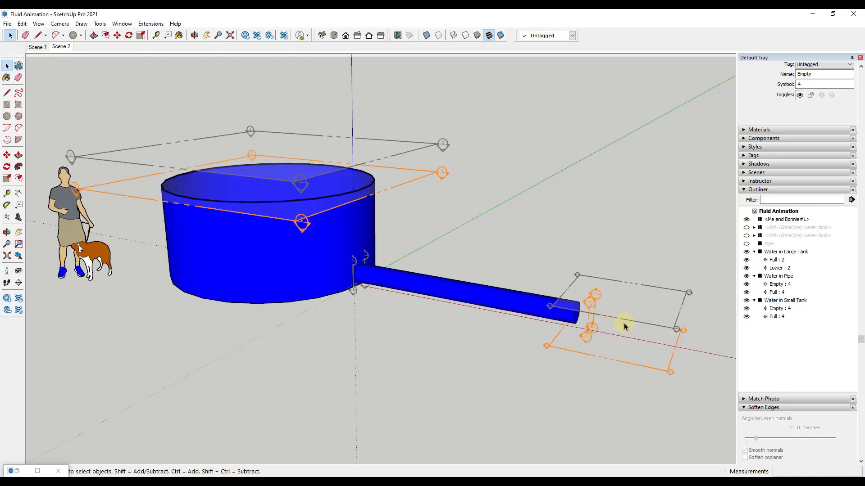
Preview the change from Scene 1 to Scene 2 and add a third scene based on Scene 2.
{"action": "left_click", "coordinate": [36, 47]}
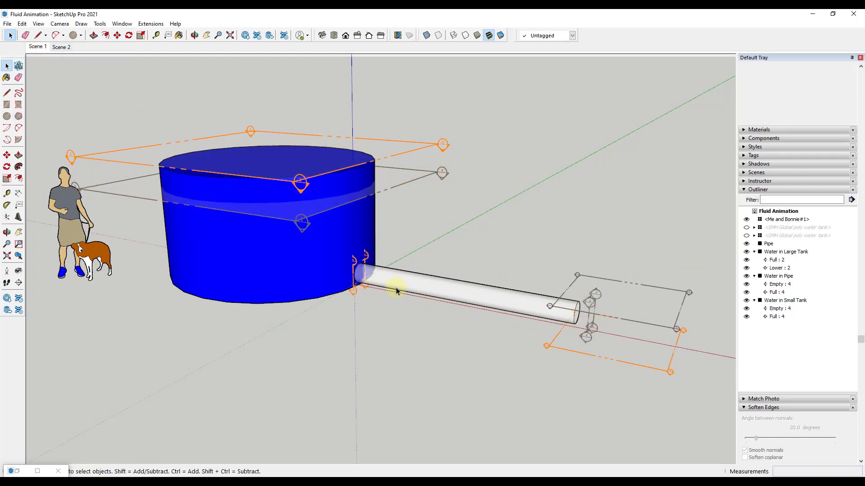
{"action": "left_click", "coordinate": [67, 49]}
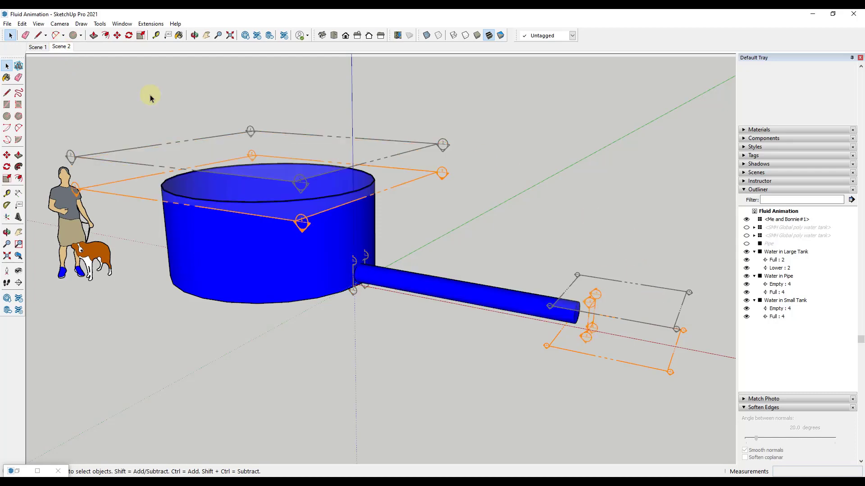
{"action": "right_click", "coordinate": [61, 47]}
{"action": "left_click", "coordinate": [84, 75]}
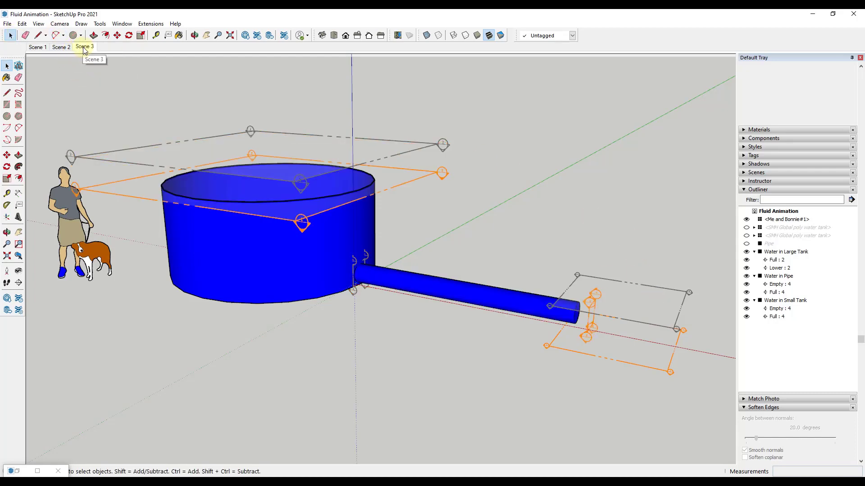
In Scene 3, make the Full section plane the active cut inside the Water in Small Tank group, and update the scene.
{"action": "left_click", "coordinate": [642, 290]}
{"action": "double_click", "coordinate": [675, 293]}
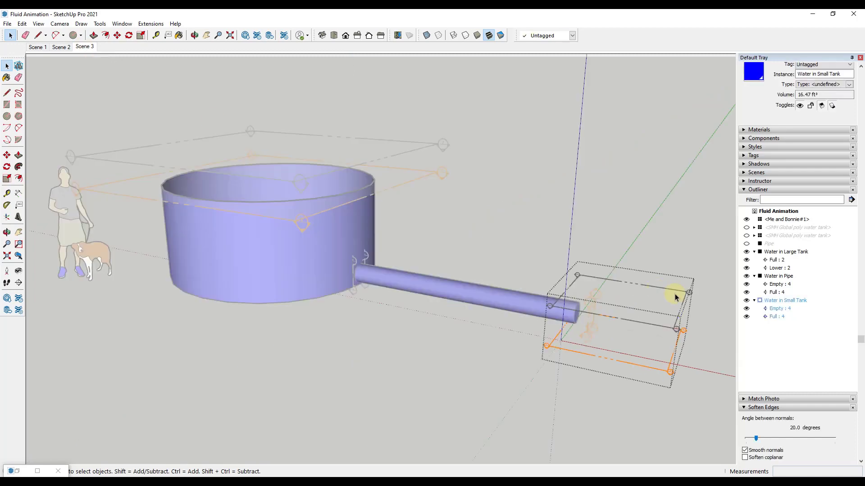
{"action": "right_click", "coordinate": [674, 294]}
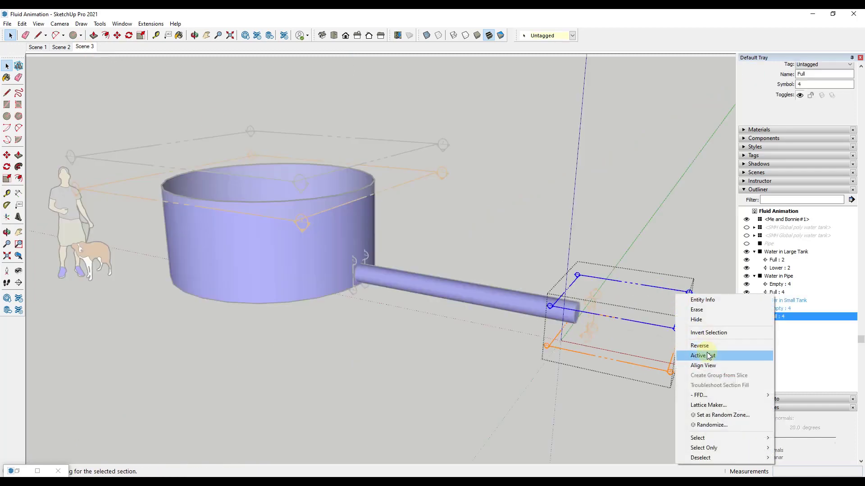
{"action": "left_click", "coordinate": [708, 356]}
{"action": "left_click", "coordinate": [674, 243]}
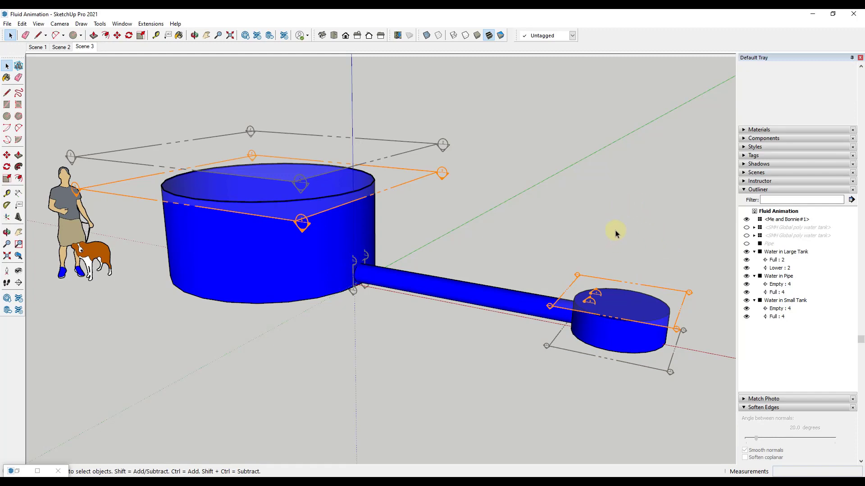
{"action": "right_click", "coordinate": [91, 53]}
{"action": "left_click", "coordinate": [113, 86]}
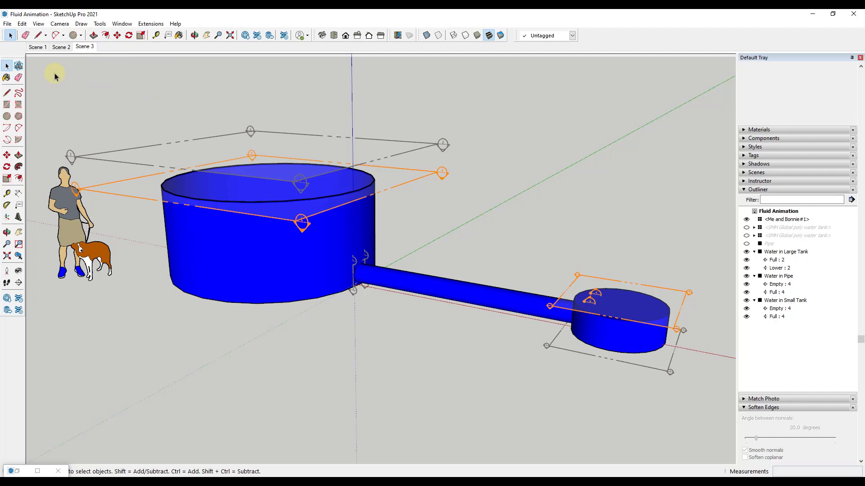
Step repeatedly through Scenes 1, 2 and 3 to review the water moving from the large tank to the small tank.
{"action": "left_click", "coordinate": [41, 48]}
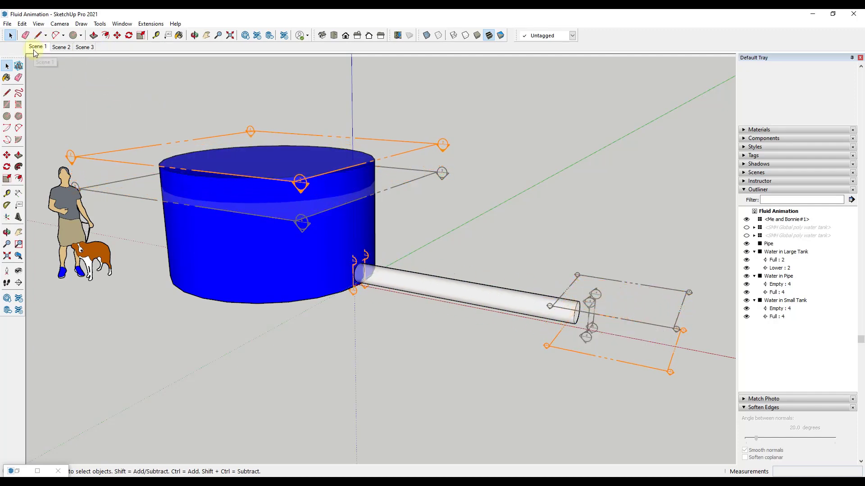
{"action": "left_click", "coordinate": [60, 46]}
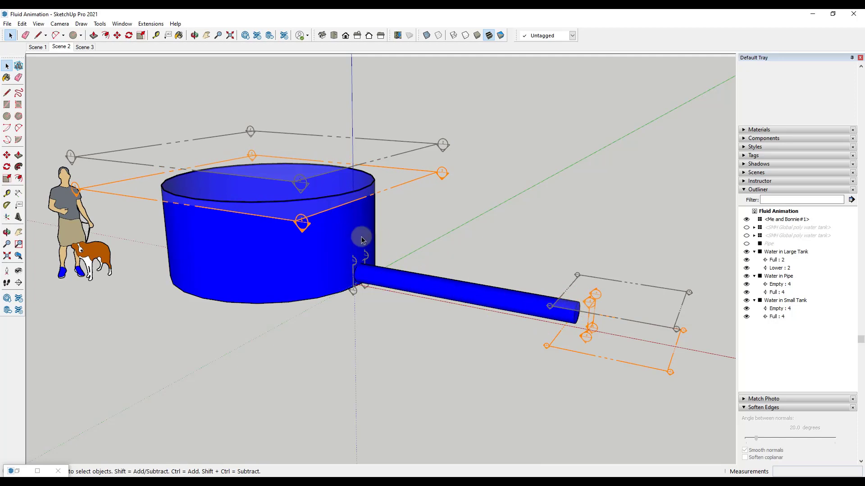
{"action": "left_click", "coordinate": [83, 48]}
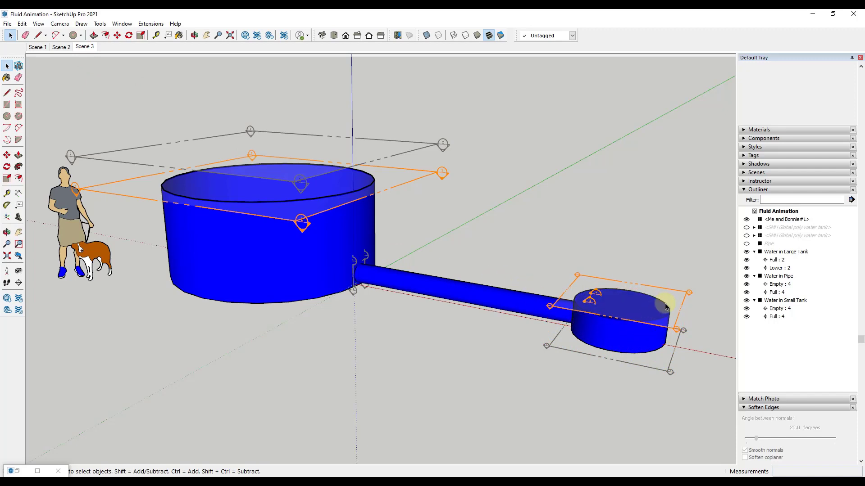
{"action": "key", "text": "Page_Down"}
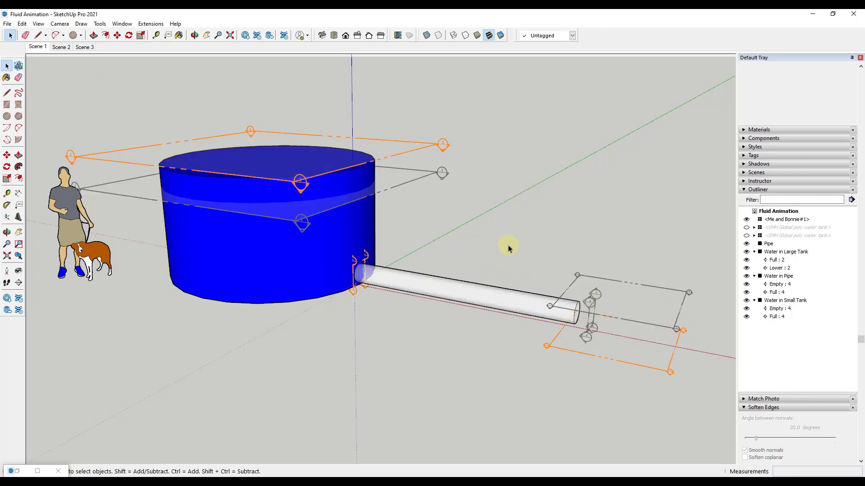
{"action": "left_click", "coordinate": [62, 47]}
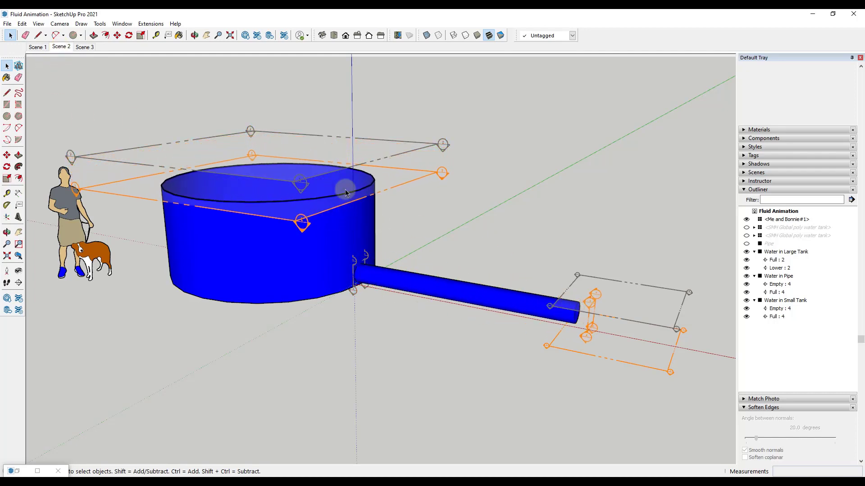
{"action": "left_click", "coordinate": [78, 47]}
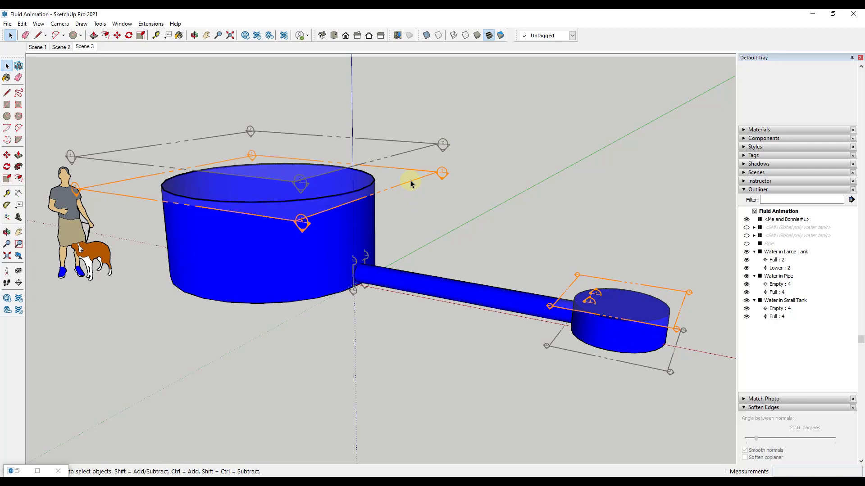
In Scene 2, open the Water in Large Tank group and copy its Lower section plane upward about 6 9/16".
{"action": "left_click", "coordinate": [58, 48]}
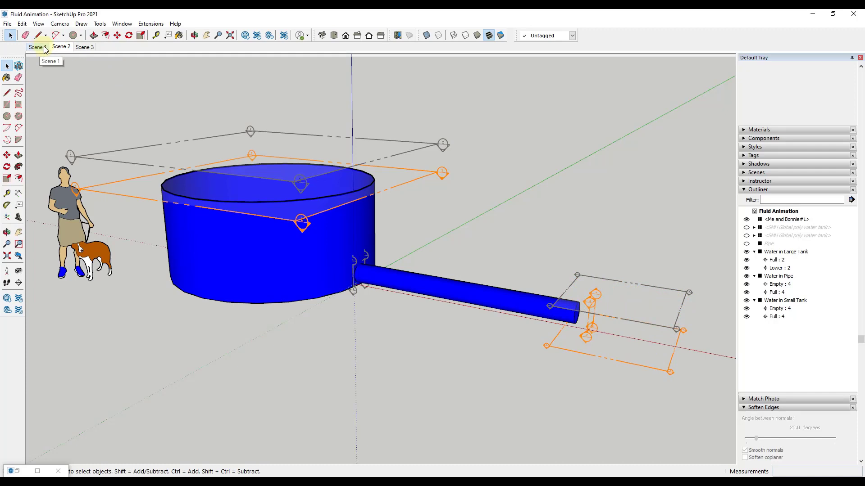
{"action": "left_click", "coordinate": [408, 177]}
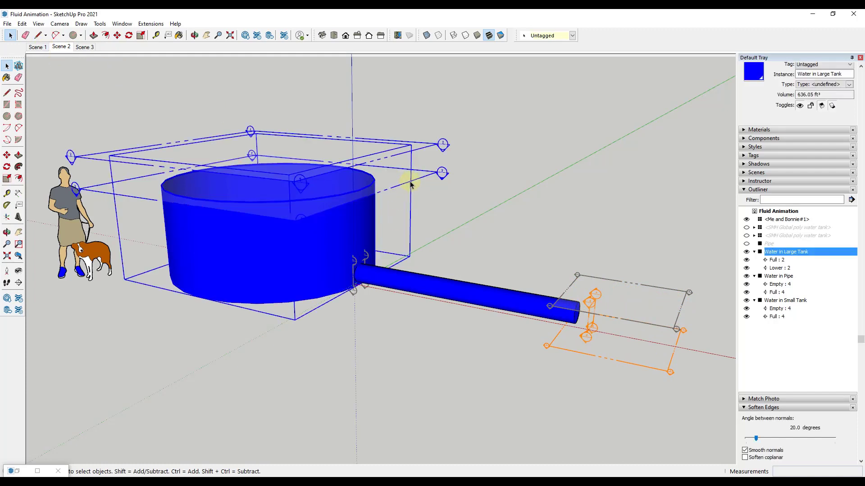
{"action": "double_click", "coordinate": [409, 182]}
{"action": "left_click", "coordinate": [408, 184]}
{"action": "key", "text": "m"}
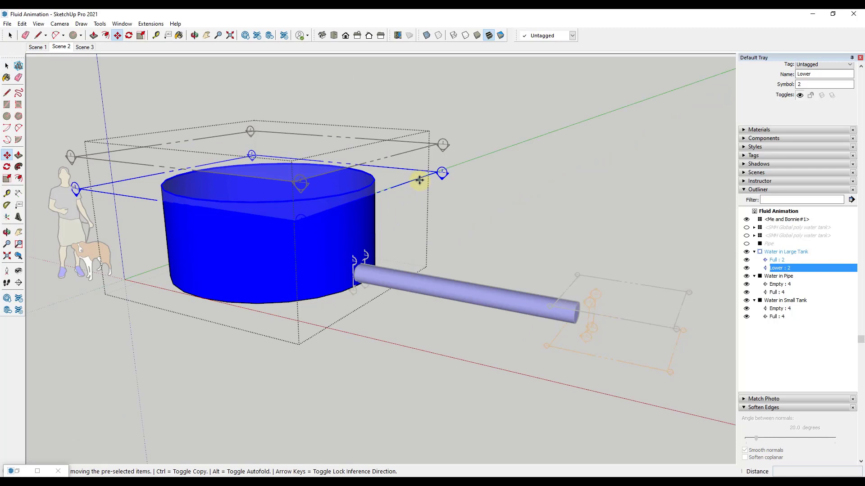
{"action": "left_click", "coordinate": [419, 180]}
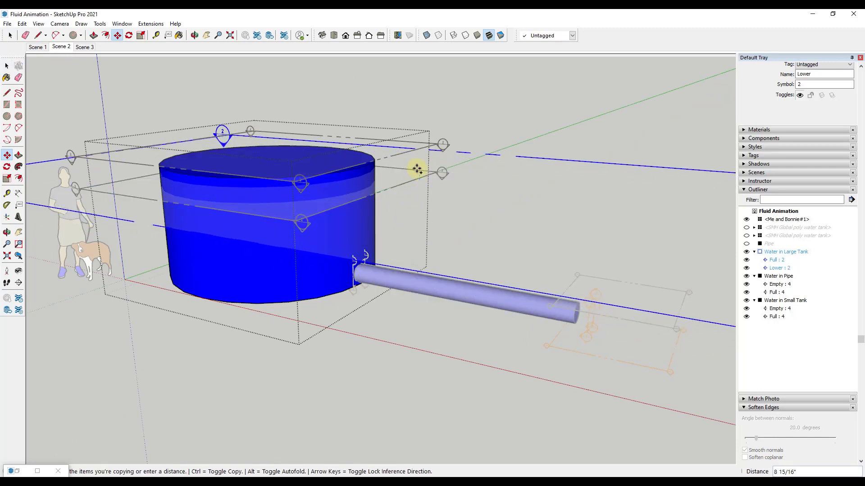
{"action": "left_click", "coordinate": [412, 175]}
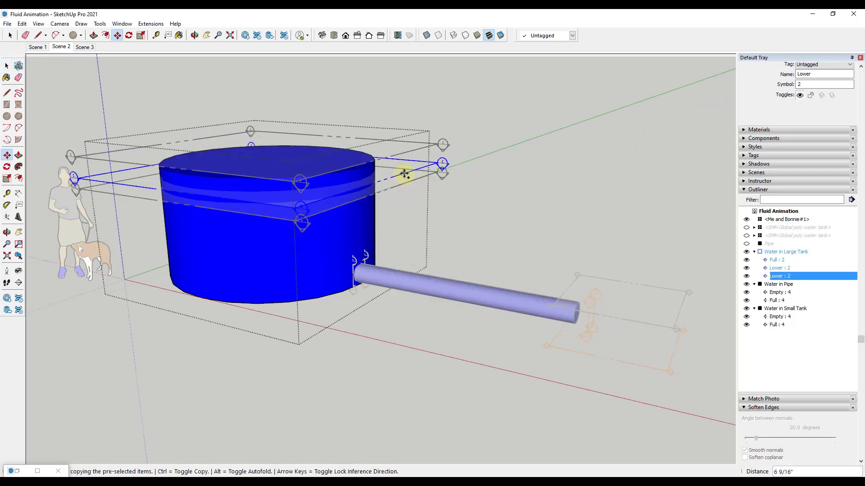
Copy the new section plane about 1 11/16" higher and delete the extra plane, keeping one between Full and Lower.
{"action": "left_click", "coordinate": [444, 160]}
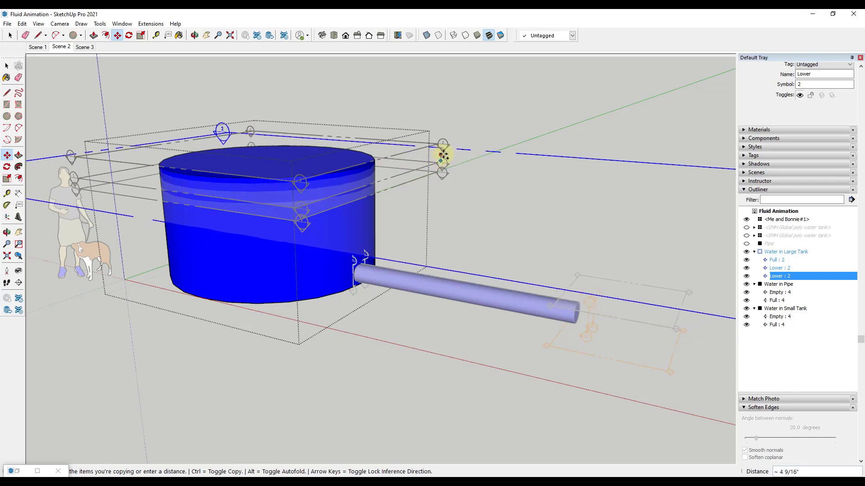
{"action": "left_click", "coordinate": [443, 156]}
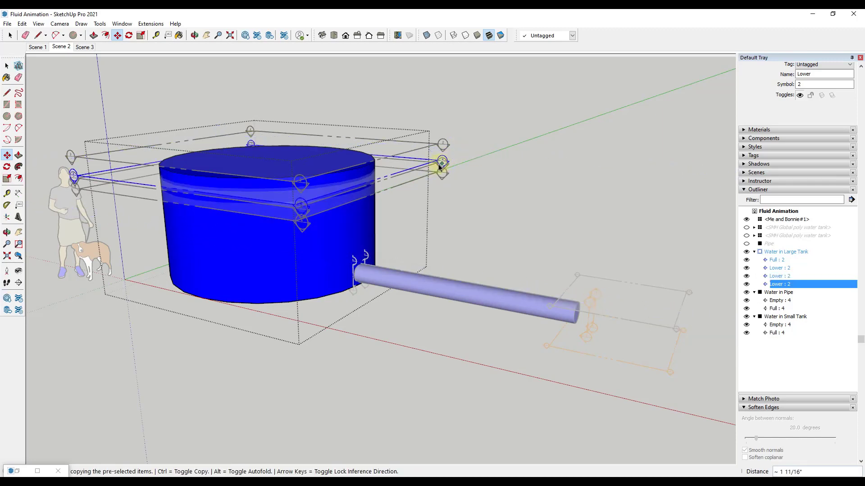
{"action": "key", "text": "space"}
{"action": "key", "text": "Delete"}
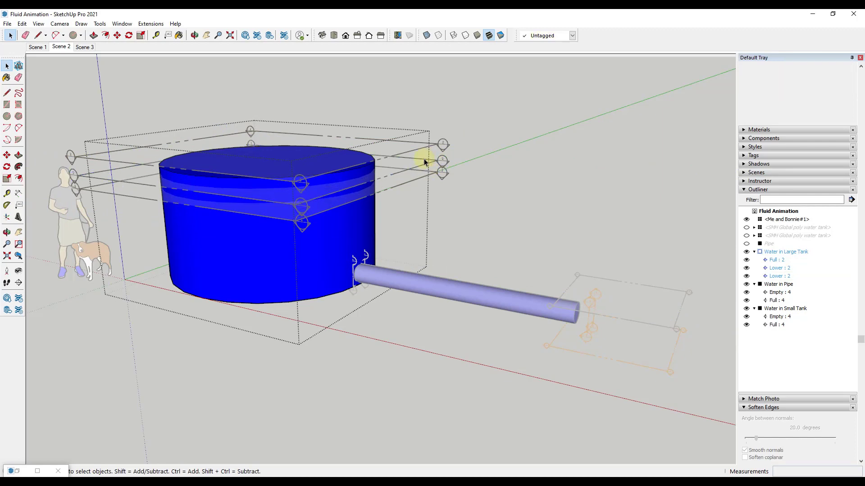
Preview Scenes 1 and 2, and try the middle section plane as the large tank's active cut.
{"action": "left_click", "coordinate": [37, 47]}
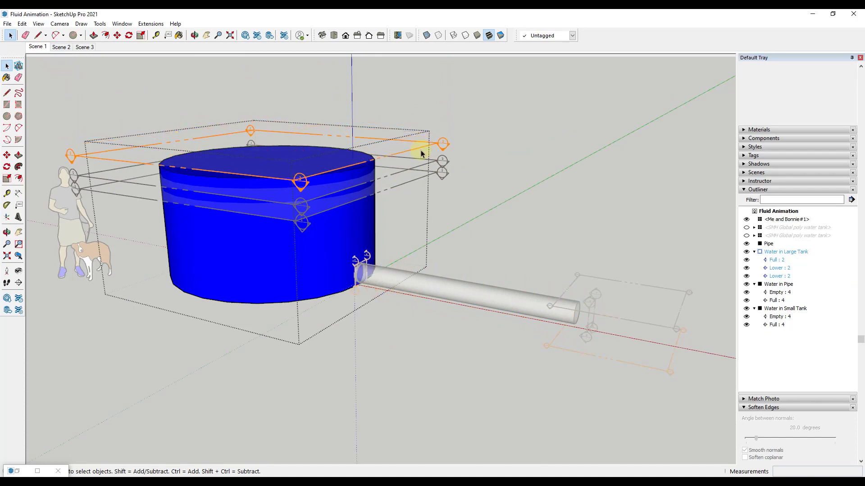
{"action": "left_click", "coordinate": [59, 47]}
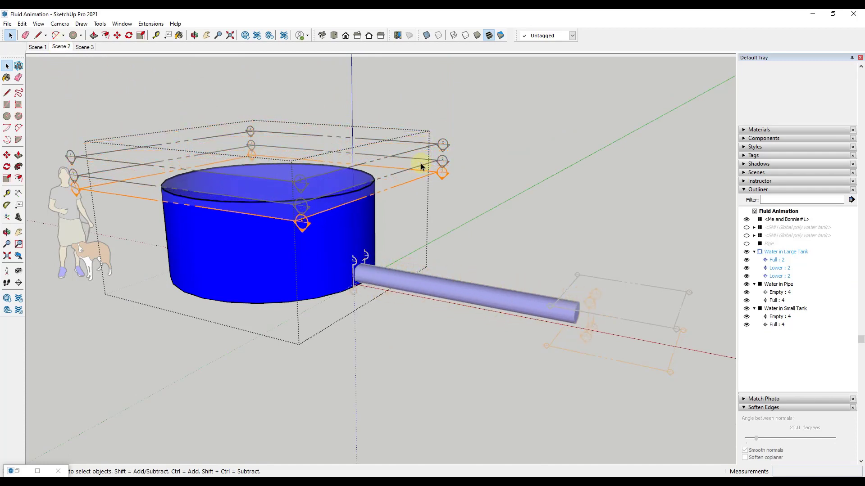
{"action": "left_click", "coordinate": [421, 164]}
{"action": "right_click", "coordinate": [421, 163]}
{"action": "left_click", "coordinate": [457, 224]}
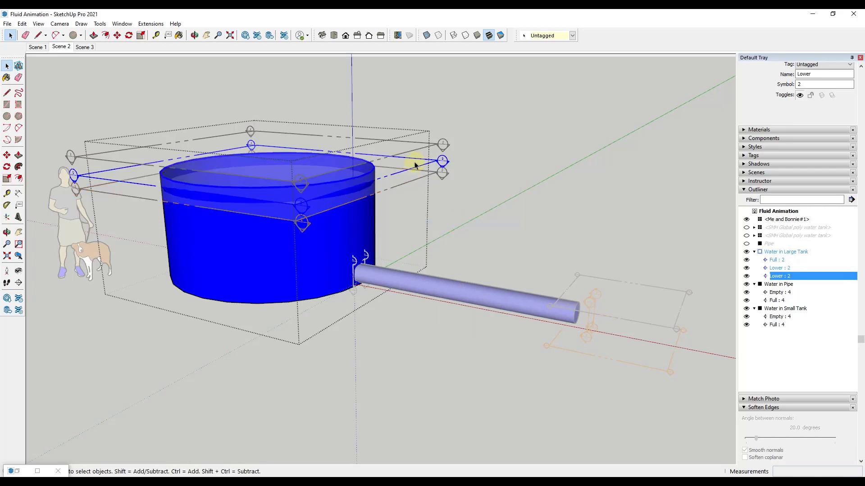
Check the large tank's active cut in Scene 3, make the middle section plane the active cut in Scene 2, and update Scene 2.
{"action": "left_click", "coordinate": [85, 46]}
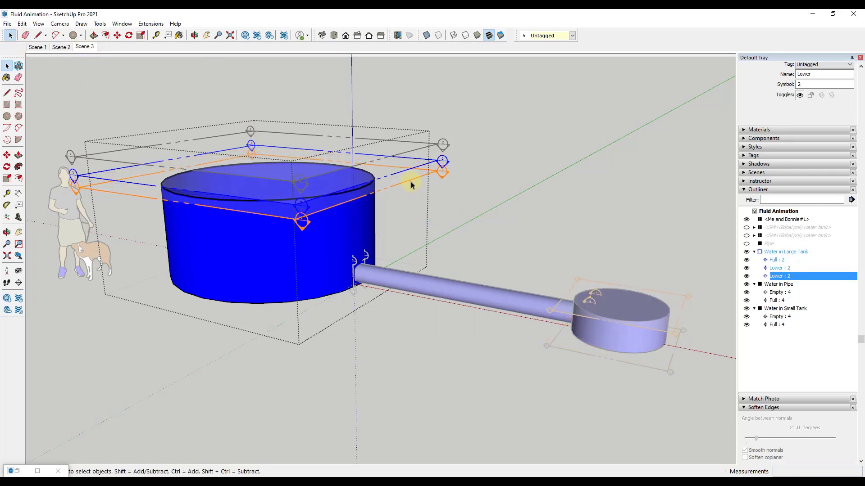
{"action": "right_click", "coordinate": [409, 183]}
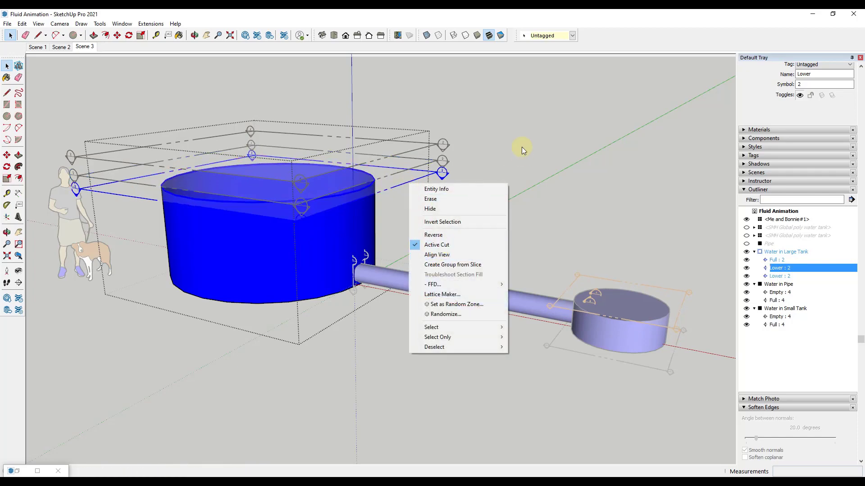
{"action": "left_click", "coordinate": [61, 47]}
{"action": "right_click", "coordinate": [416, 169]}
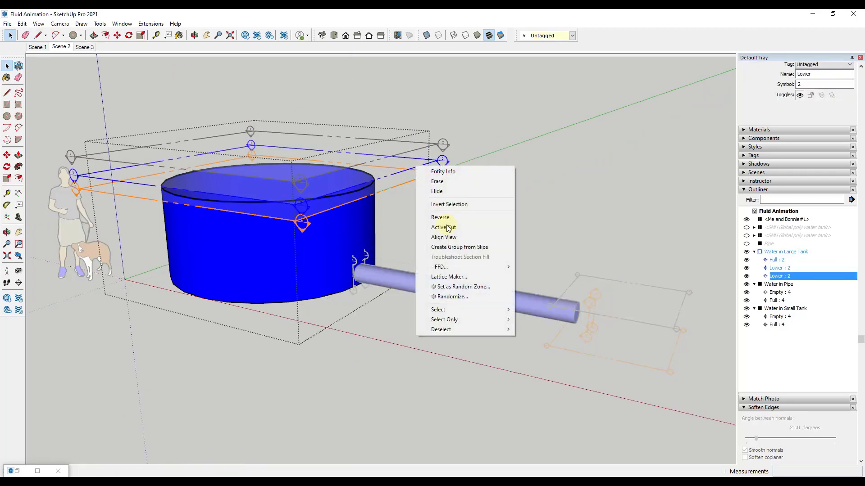
{"action": "left_click", "coordinate": [449, 231]}
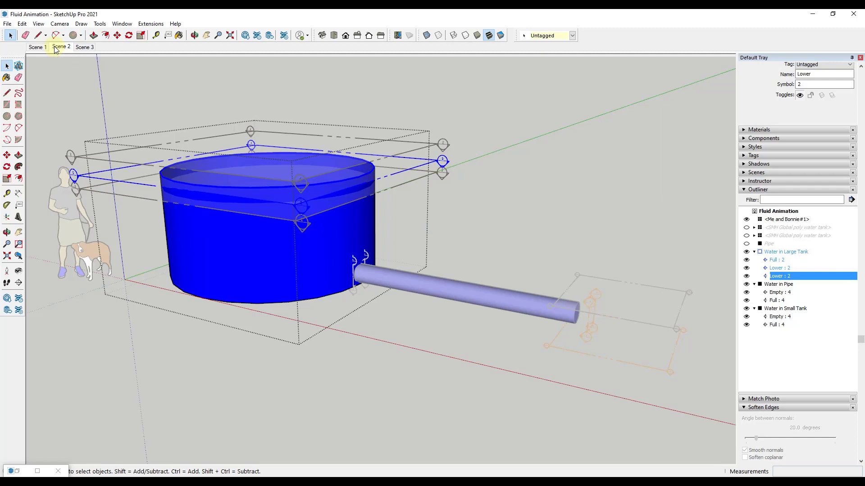
{"action": "right_click", "coordinate": [55, 47]}
{"action": "left_click", "coordinate": [78, 91]}
Step through all three scenes to review the large tank's gradual water drop, and close the water group.
{"action": "left_click", "coordinate": [84, 47]}
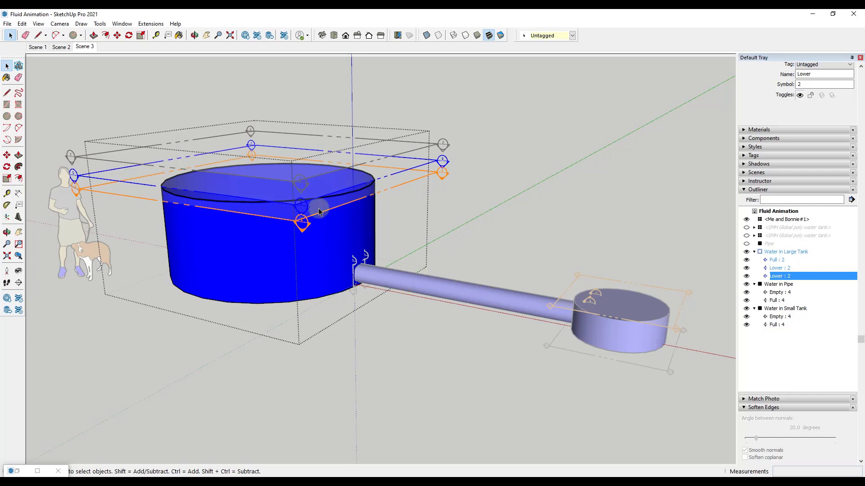
{"action": "left_click", "coordinate": [37, 47]}
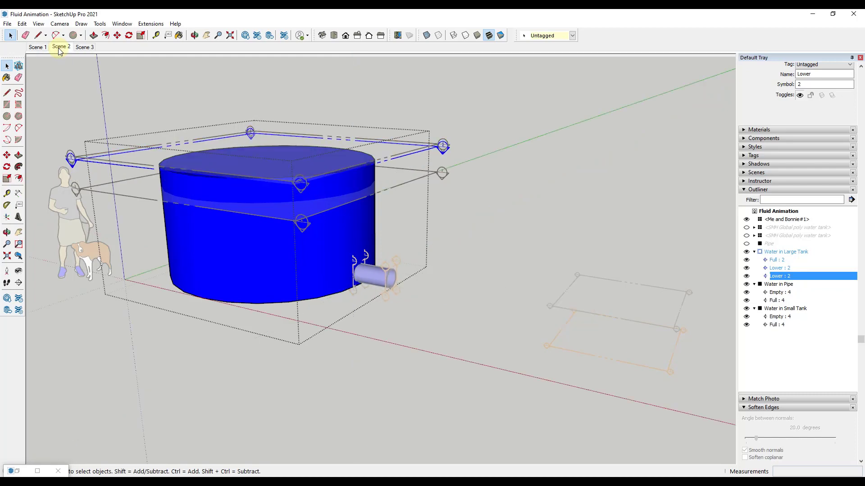
{"action": "left_click", "coordinate": [60, 46]}
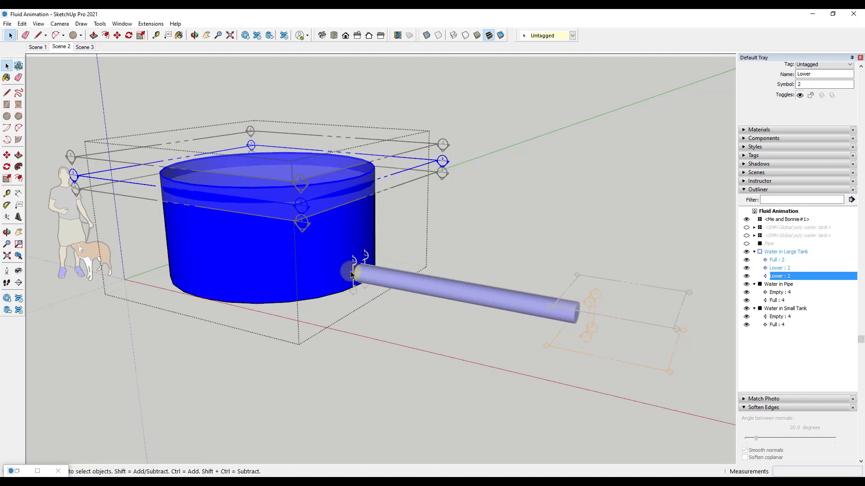
{"action": "left_click", "coordinate": [85, 47]}
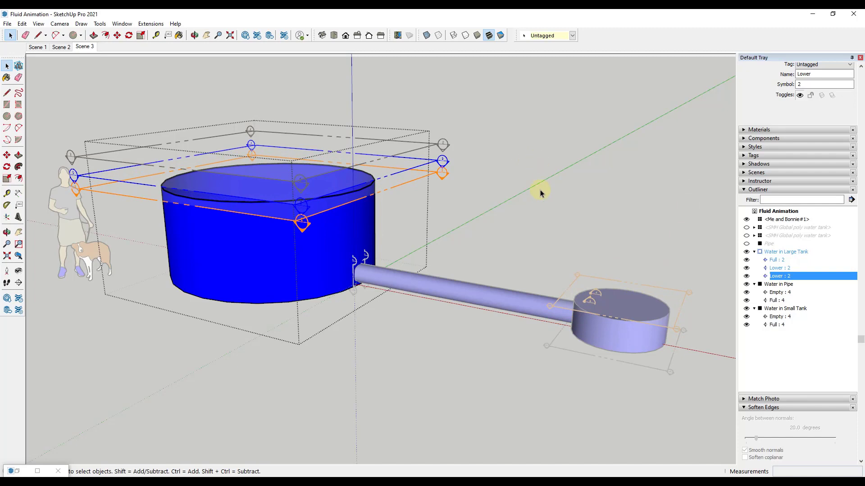
{"action": "left_click", "coordinate": [479, 180]}
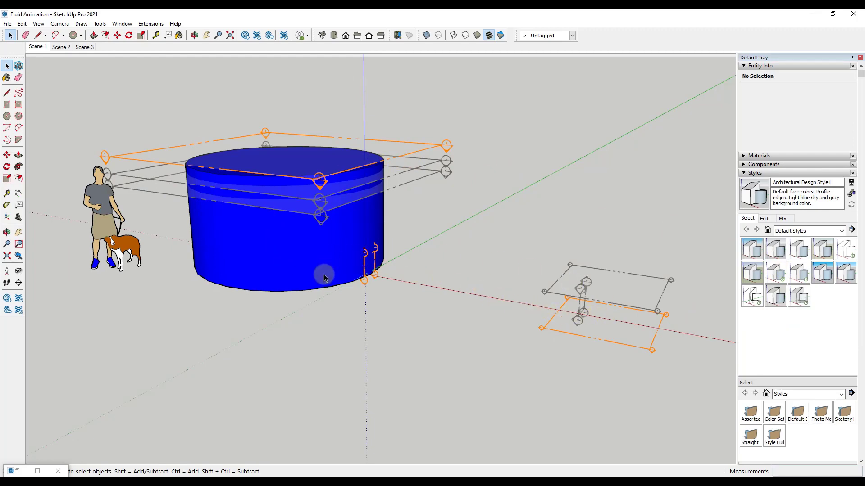
Unhide both SMH Global poly water tanks and the pipe without updating the scenes, and recall Scene 1.
{"action": "scroll", "coordinate": [806, 375], "scroll_direction": "down", "scroll_amount": 10}
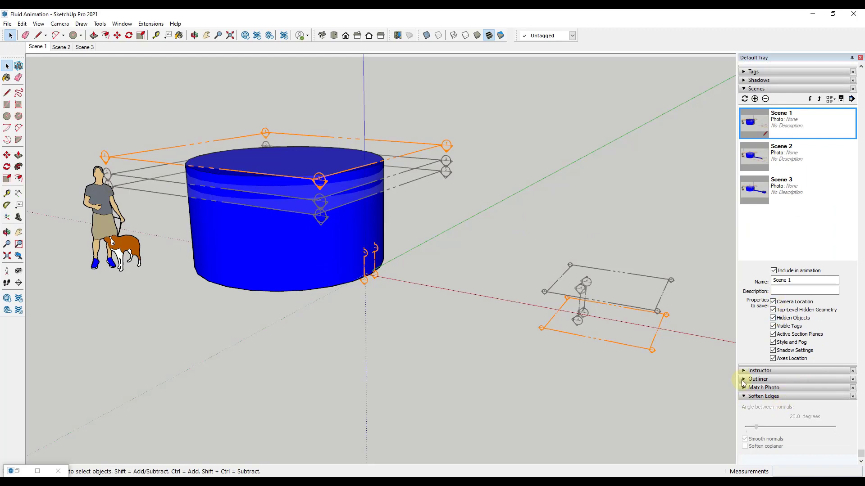
{"action": "left_click", "coordinate": [744, 380]}
{"action": "scroll", "coordinate": [744, 366], "scroll_direction": "down", "scroll_amount": 2}
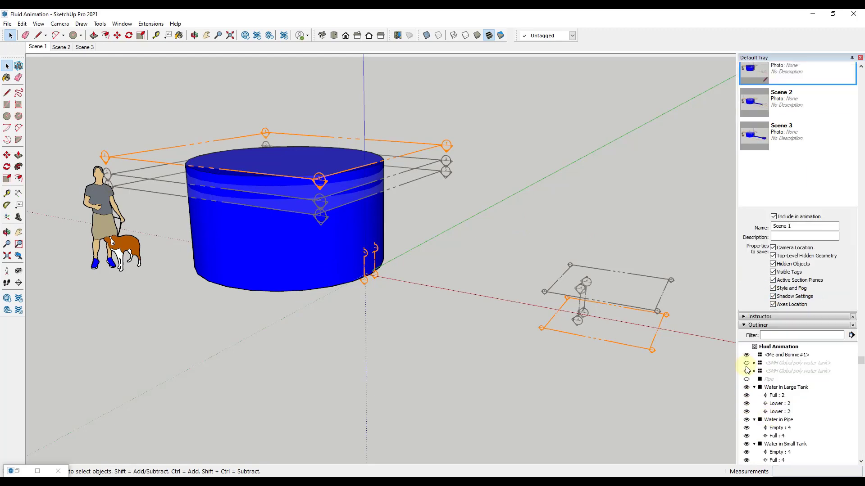
{"action": "left_click", "coordinate": [746, 363]}
{"action": "left_click", "coordinate": [746, 372]}
{"action": "left_click", "coordinate": [746, 380]}
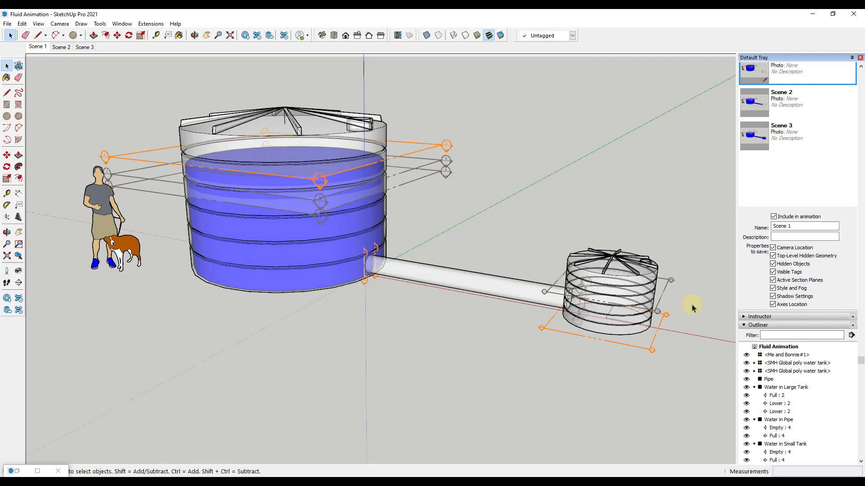
{"action": "left_click", "coordinate": [38, 47]}
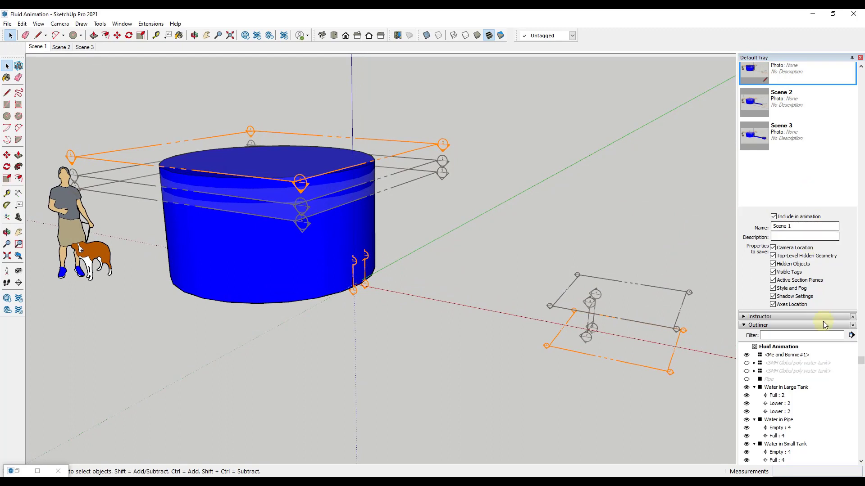
Select all three scenes in the scene list, and unhide both SMH Global poly water tanks and the pipe.
{"action": "scroll", "coordinate": [834, 264], "scroll_direction": "up", "scroll_amount": 5}
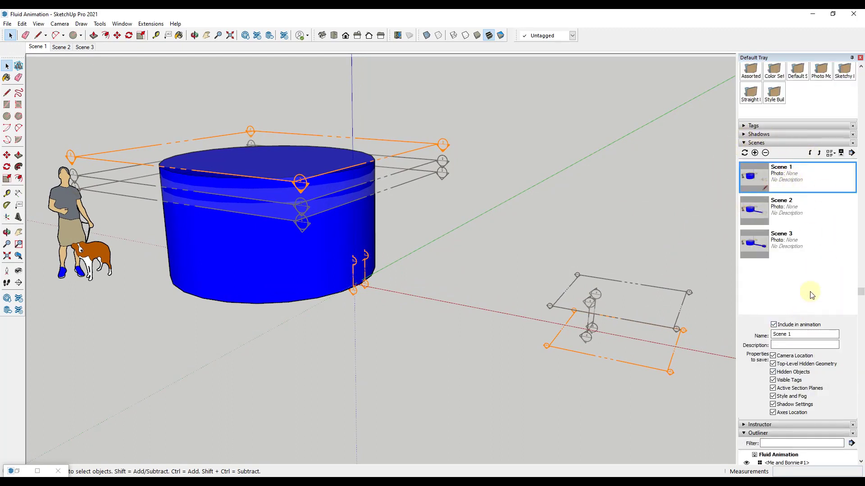
{"action": "scroll", "coordinate": [761, 295], "scroll_direction": "down", "scroll_amount": 3}
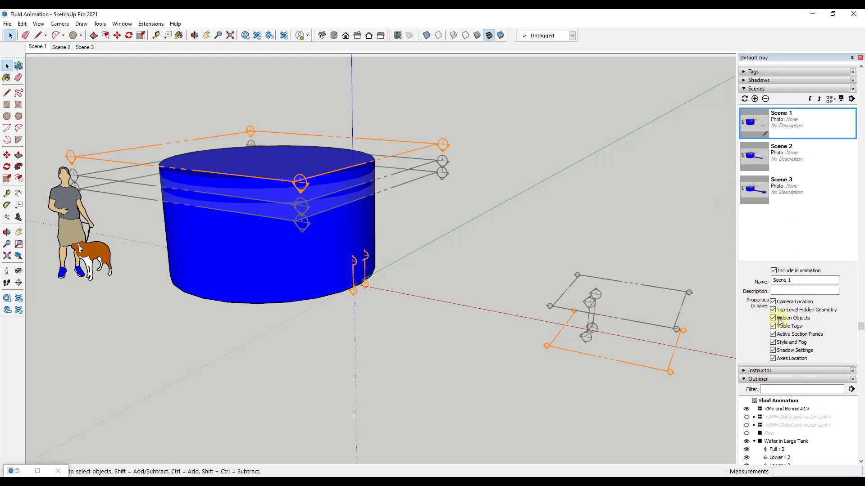
{"action": "left_click", "coordinate": [773, 318]}
{"action": "left_click", "coordinate": [795, 189], "text": "shift"}
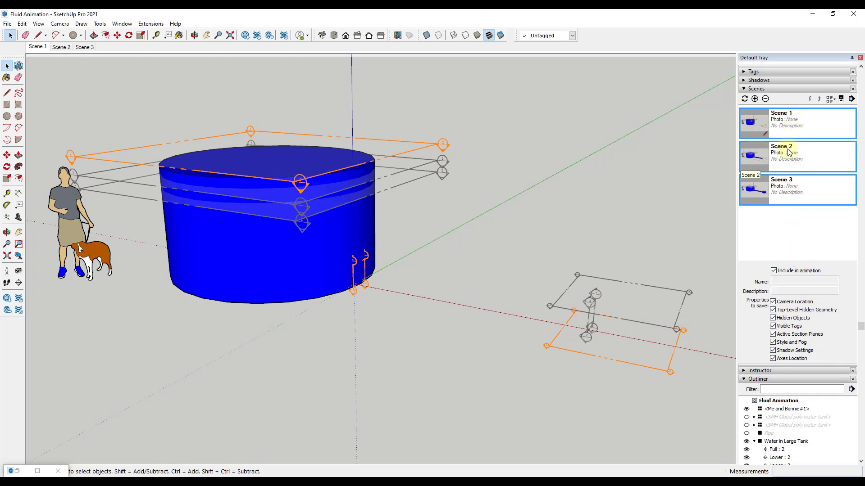
{"action": "left_click", "coordinate": [747, 418]}
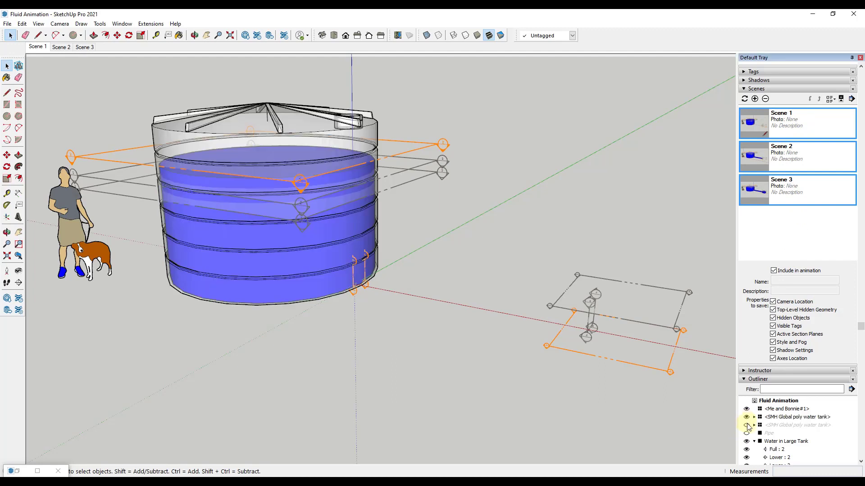
{"action": "left_click", "coordinate": [746, 425]}
{"action": "left_click", "coordinate": [747, 434]}
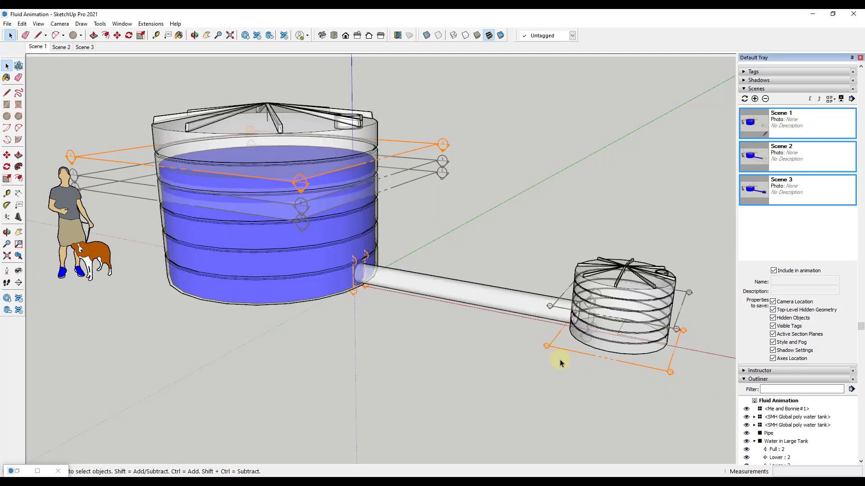
Update the three selected scenes with only the Hidden Objects property, and preview Scenes 2 and 3.
{"action": "right_click", "coordinate": [744, 152]}
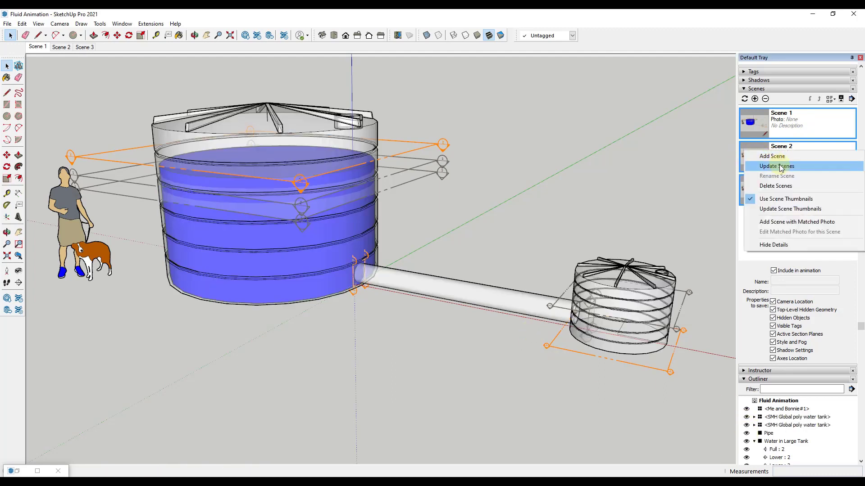
{"action": "left_click", "coordinate": [781, 167]}
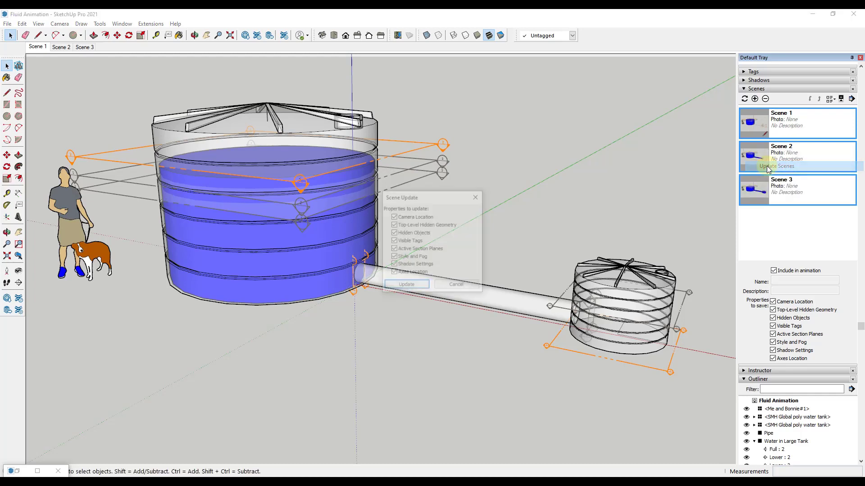
{"action": "left_click", "coordinate": [415, 246]}
{"action": "left_click", "coordinate": [415, 250]}
{"action": "left_click", "coordinate": [415, 265]}
{"action": "left_click", "coordinate": [412, 274]}
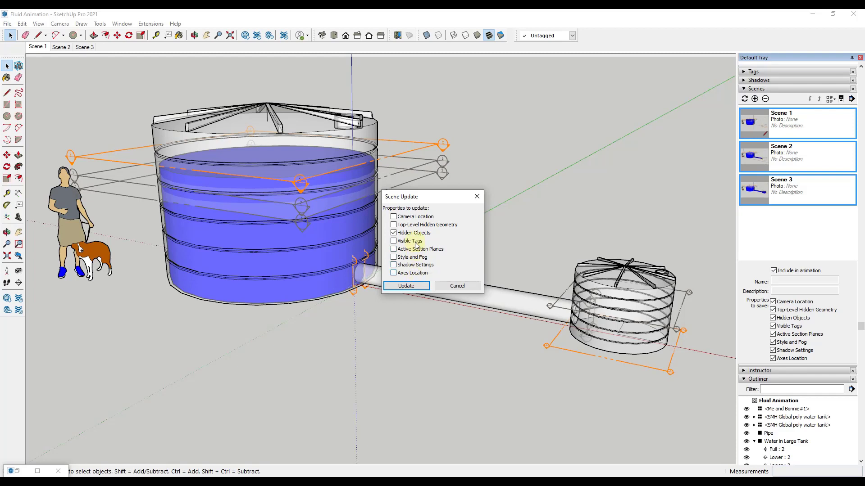
{"action": "left_click", "coordinate": [415, 287]}
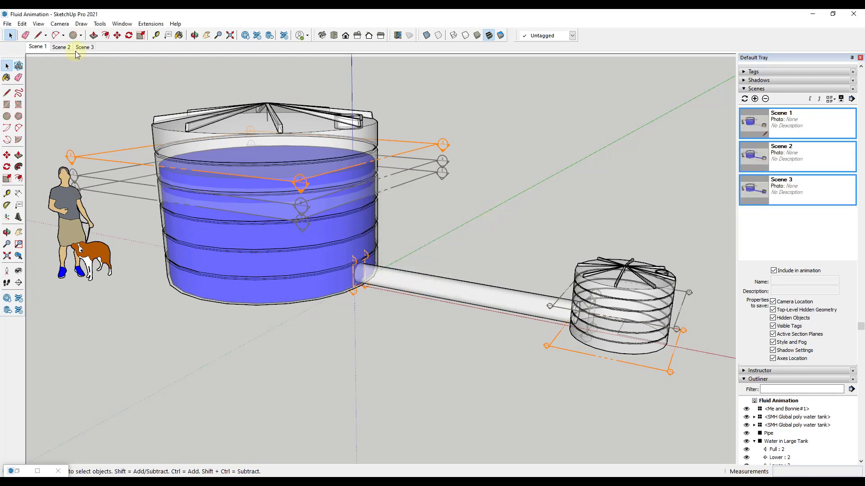
{"action": "left_click", "coordinate": [56, 49]}
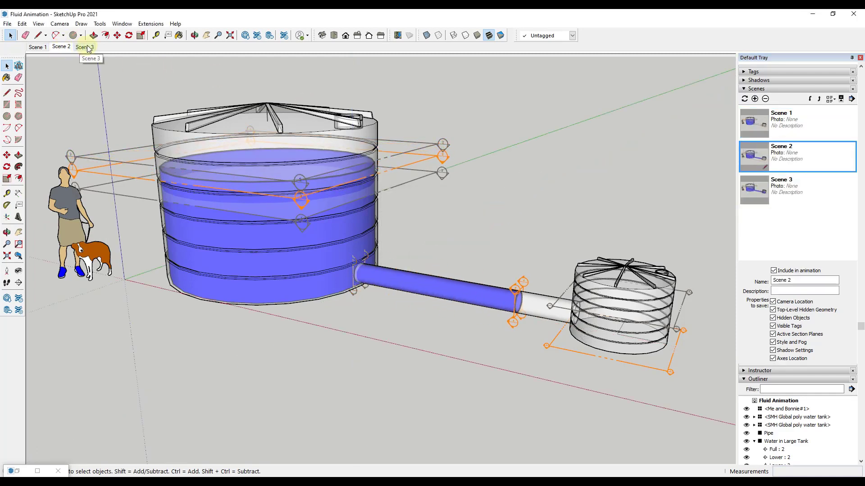
{"action": "left_click", "coordinate": [87, 47]}
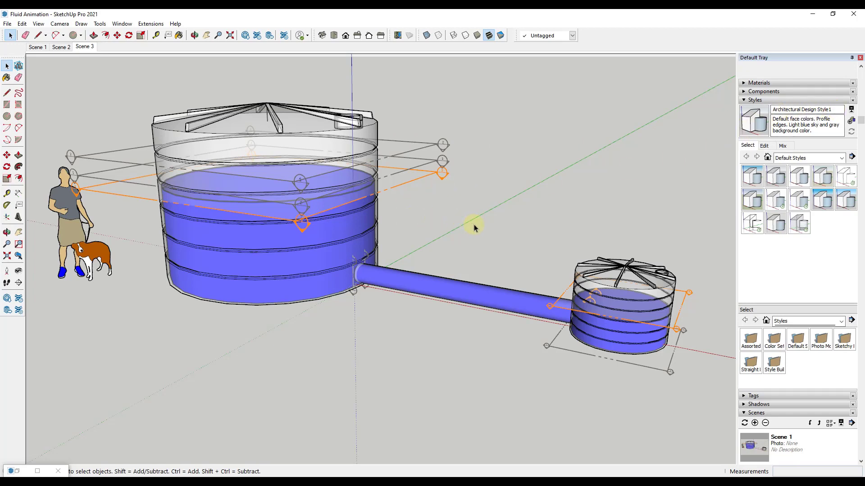
From Scene 1, turn off Section Planes in the style's modeling settings and update the Architectural Design Style1 style with the change.
{"action": "left_click", "coordinate": [764, 146]}
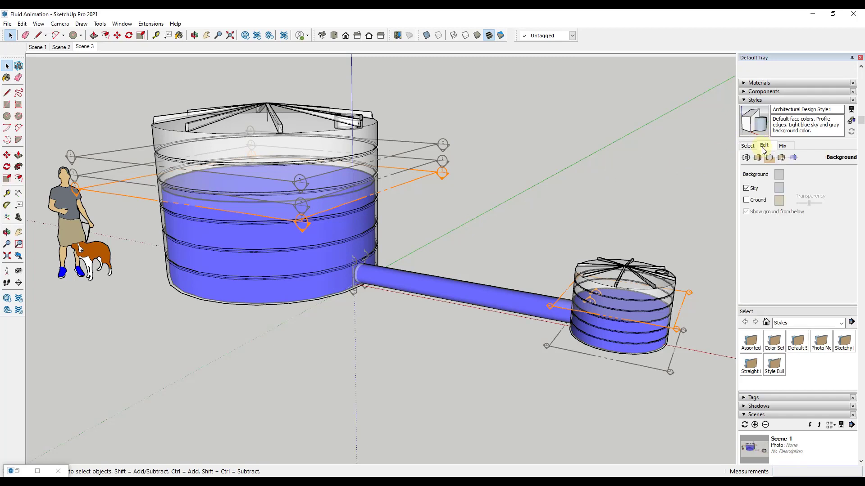
{"action": "left_click", "coordinate": [793, 158]}
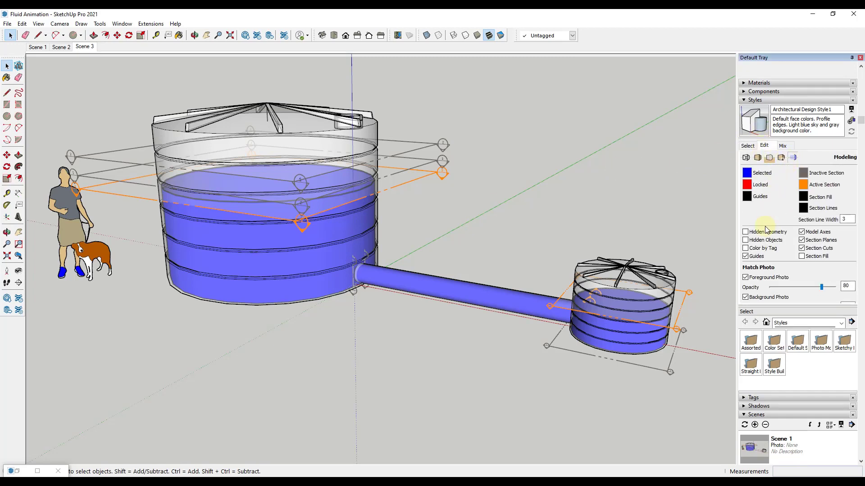
{"action": "left_click", "coordinate": [801, 240]}
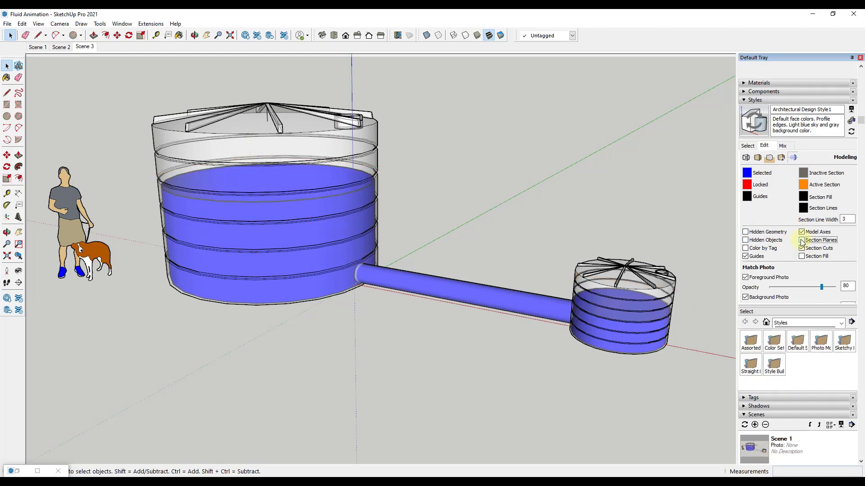
{"action": "left_click", "coordinate": [802, 240]}
{"action": "left_click", "coordinate": [801, 240]}
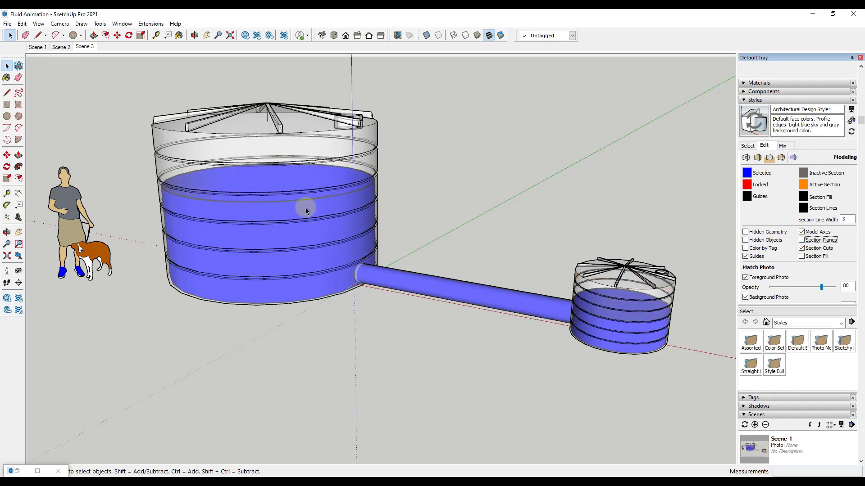
{"action": "left_click", "coordinate": [35, 47]}
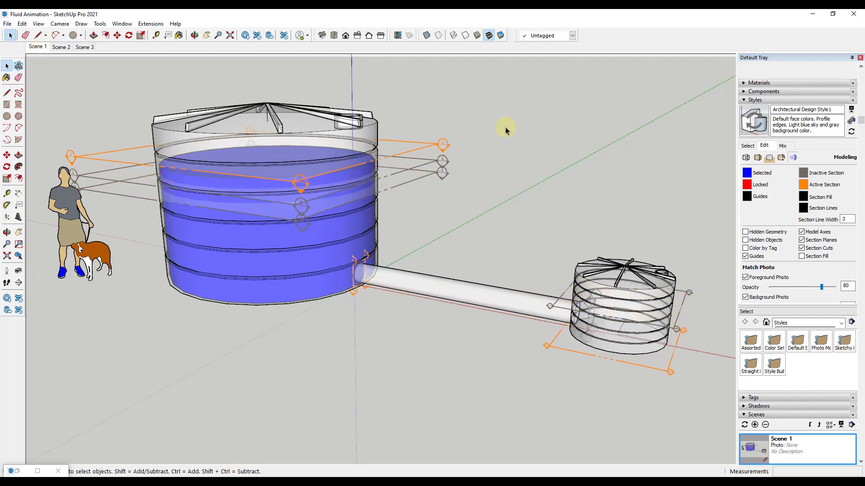
{"action": "left_click", "coordinate": [801, 240]}
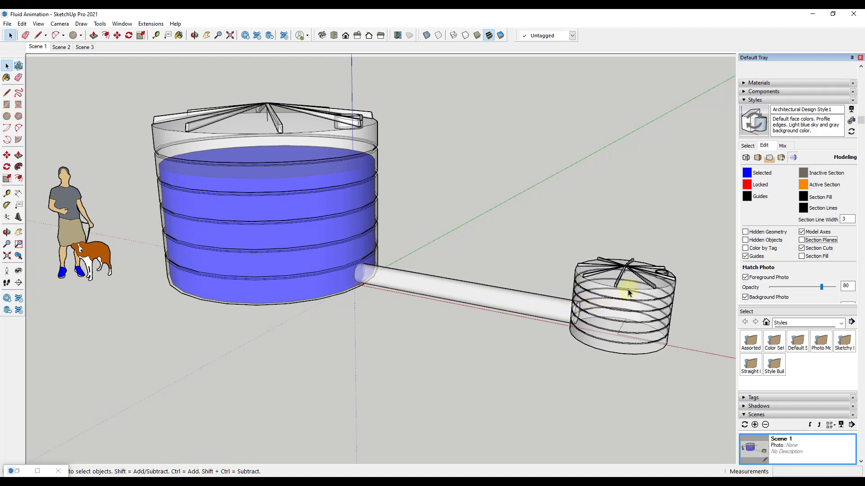
{"action": "left_click", "coordinate": [756, 128]}
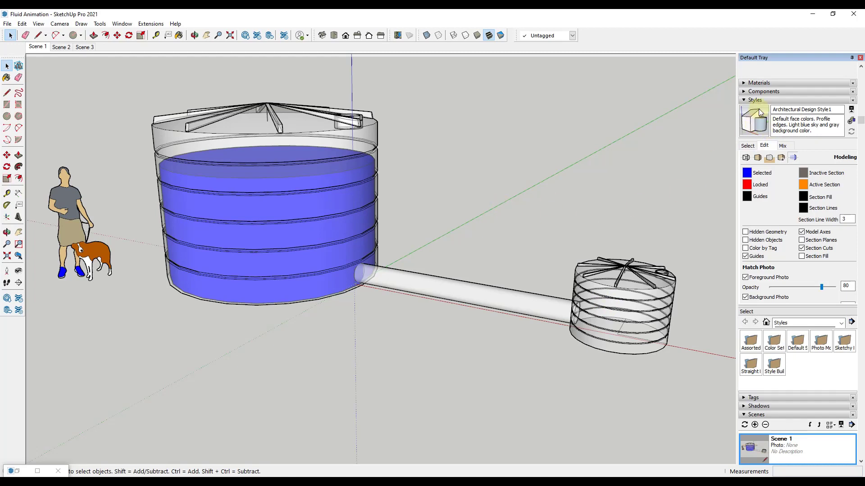
Step through Scenes 2 and 3 to review the water flow with section planes hidden, and return to Scene 1.
{"action": "left_click", "coordinate": [60, 47]}
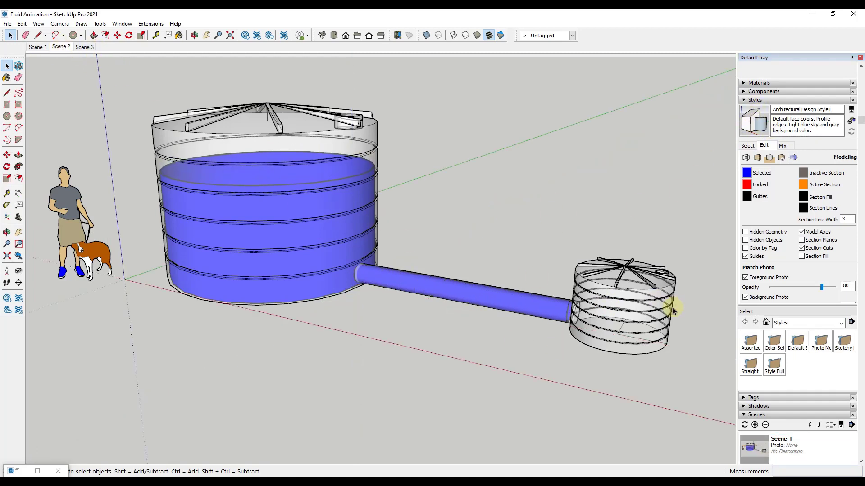
{"action": "left_click", "coordinate": [85, 47]}
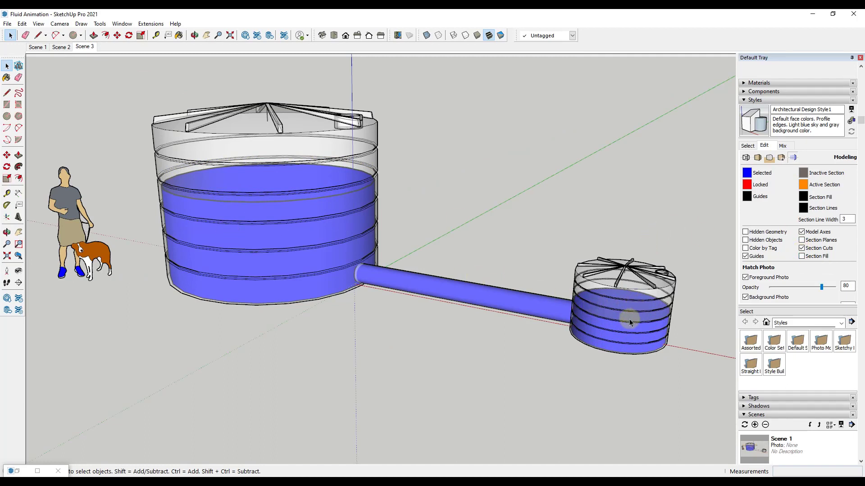
{"action": "left_click", "coordinate": [37, 47]}
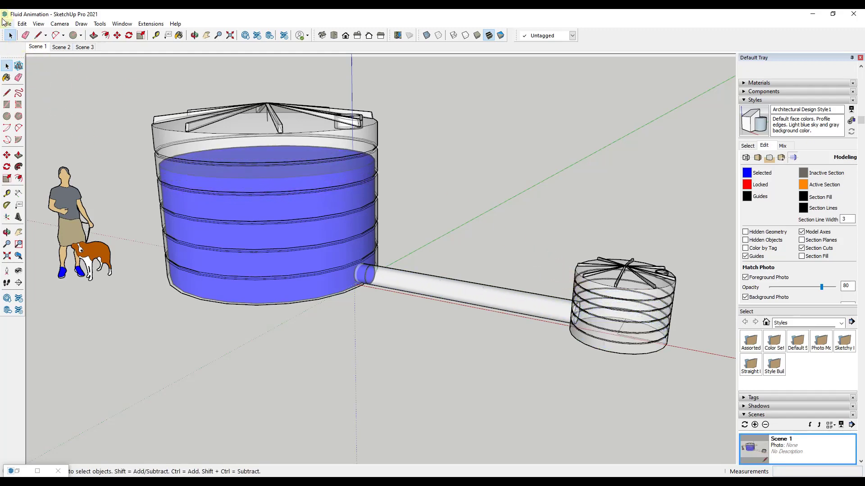
Save the model with Scene 1 active, and replay the water transitions through Scenes 2 and 3.
{"action": "left_click", "coordinate": [7, 24]}
{"action": "left_click", "coordinate": [20, 67]}
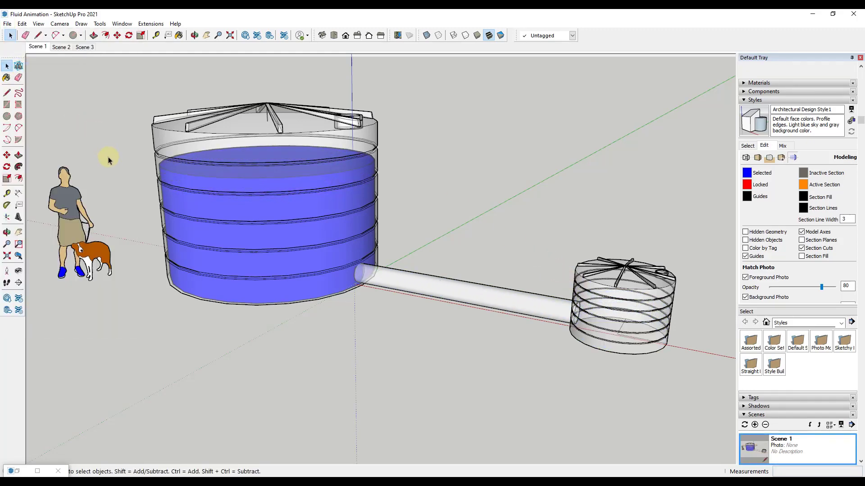
{"action": "left_click", "coordinate": [59, 47]}
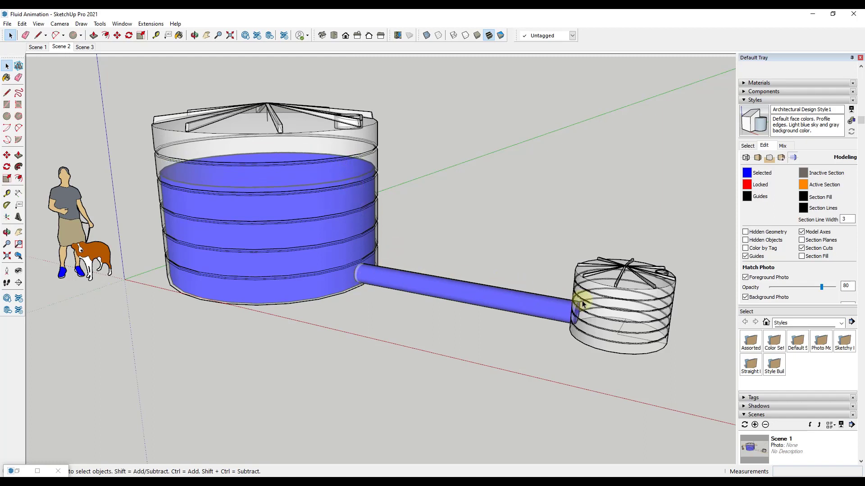
{"action": "left_click", "coordinate": [83, 47]}
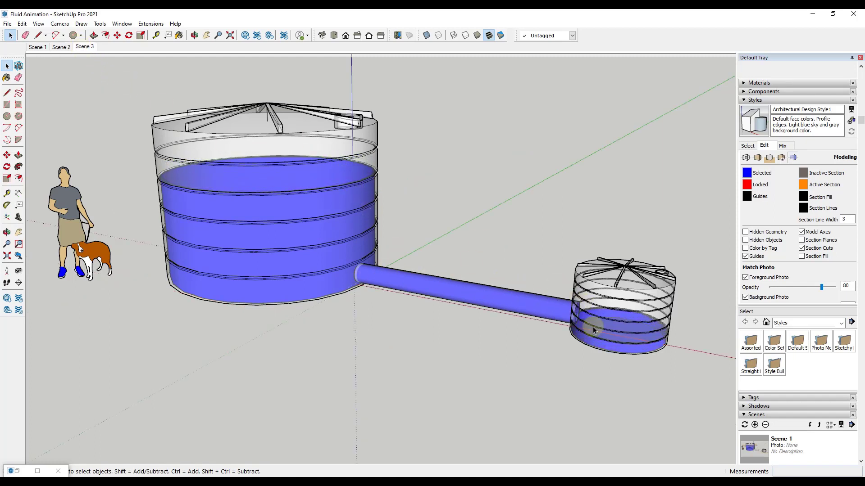